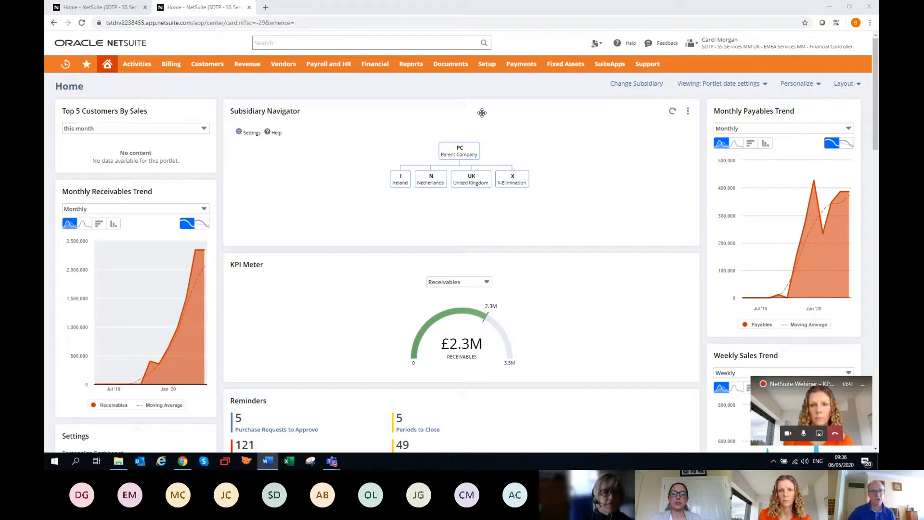
View the Customers overview dashboard, and return to the home dashboard
{"action": "mouse_move", "coordinate": [224, 69]}
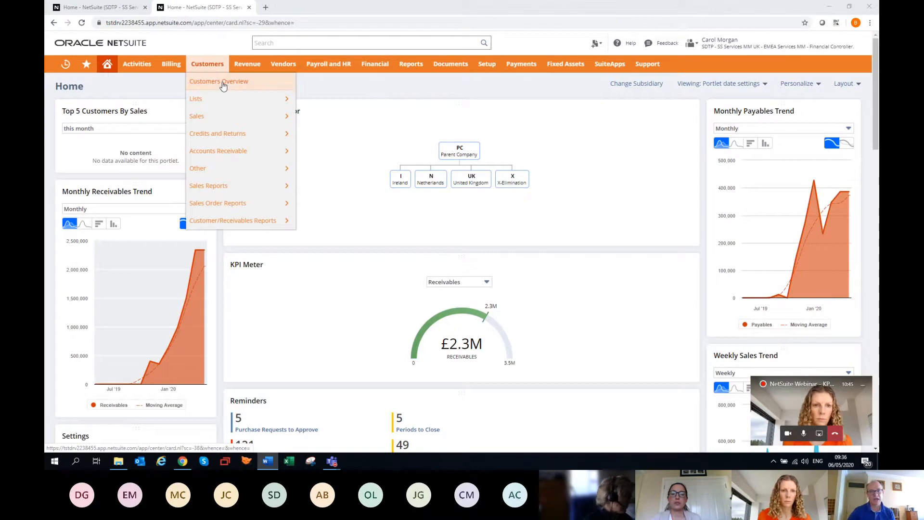
{"action": "left_click", "coordinate": [223, 85]}
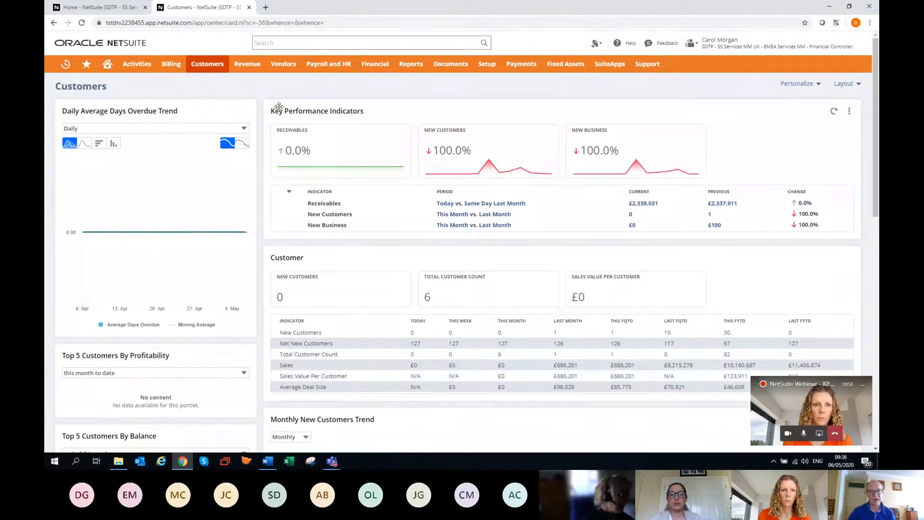
{"action": "left_click", "coordinate": [108, 69]}
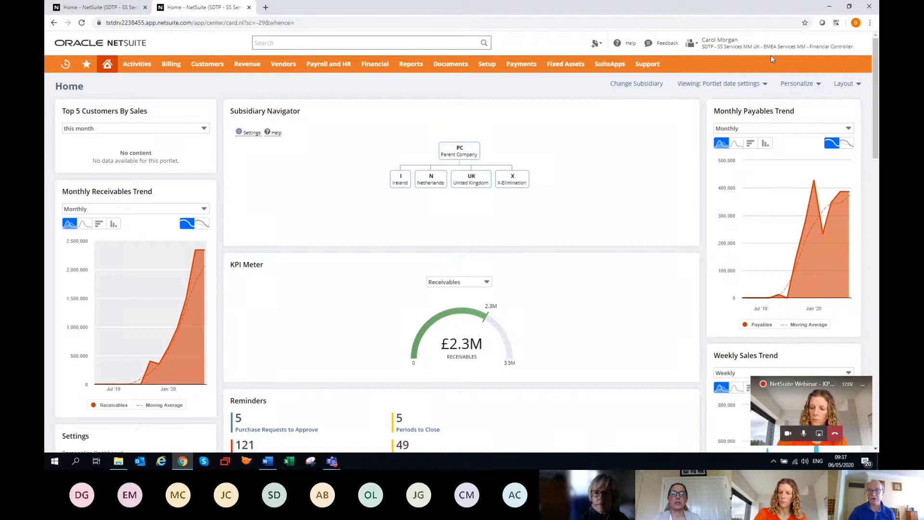
Examine the Financial Controller home dashboard, including the KPI meter, reminders, Money In and Out chart and key performance indicators
{"action": "mouse_move", "coordinate": [770, 46]}
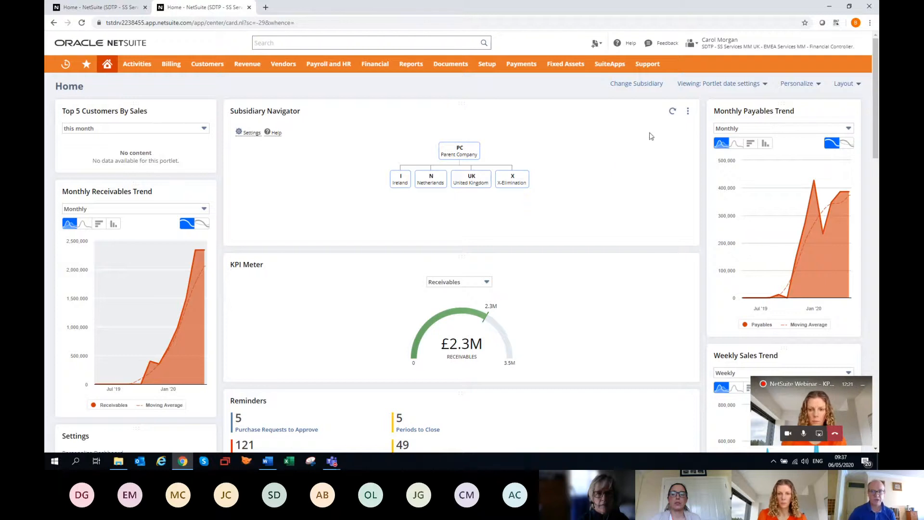
{"action": "mouse_move", "coordinate": [796, 55]}
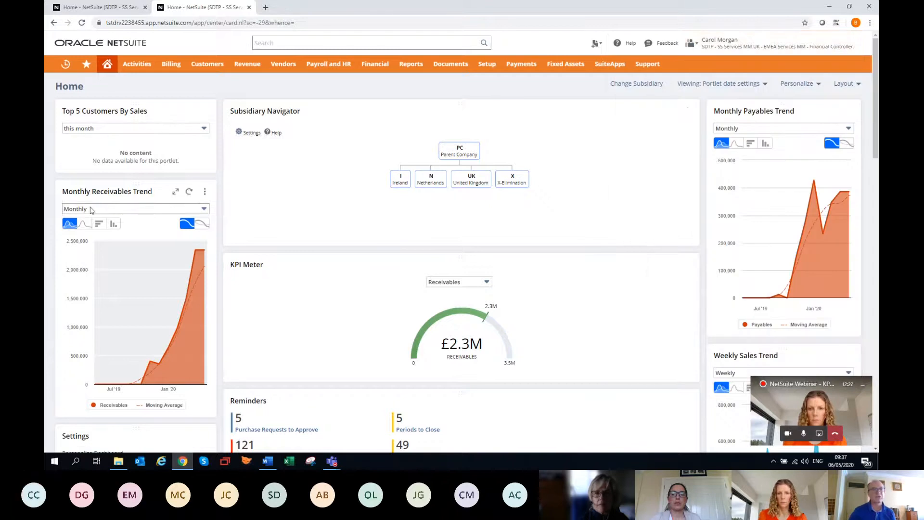
{"action": "scroll", "coordinate": [236, 240], "scroll_direction": "down", "scroll_amount": 1}
{"action": "scroll", "coordinate": [237, 239], "scroll_direction": "up", "scroll_amount": 1}
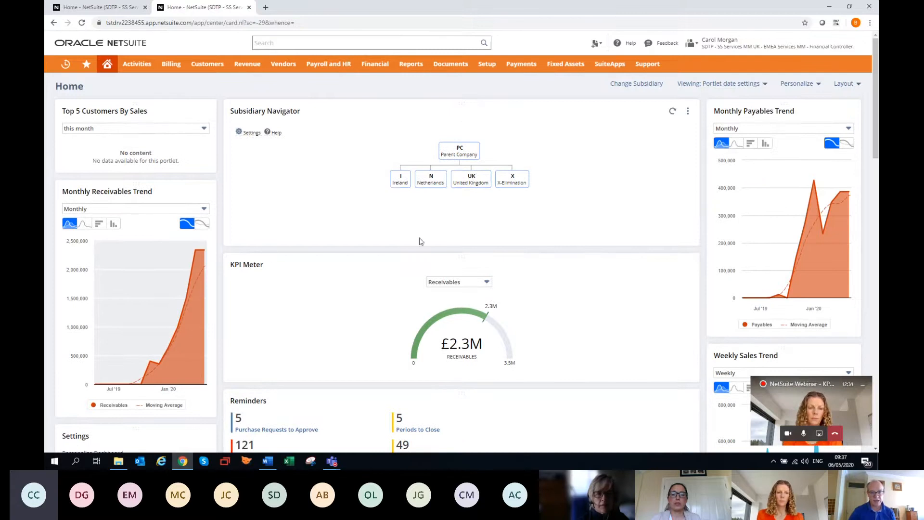
{"action": "scroll", "coordinate": [384, 226], "scroll_direction": "down", "scroll_amount": 8}
{"action": "scroll", "coordinate": [427, 261], "scroll_direction": "down", "scroll_amount": 6}
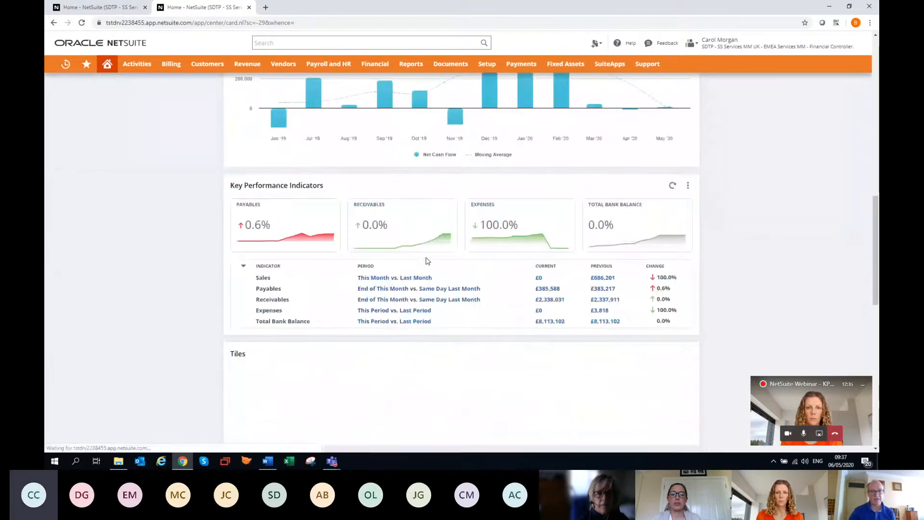
{"action": "scroll", "coordinate": [437, 255], "scroll_direction": "up", "scroll_amount": 3}
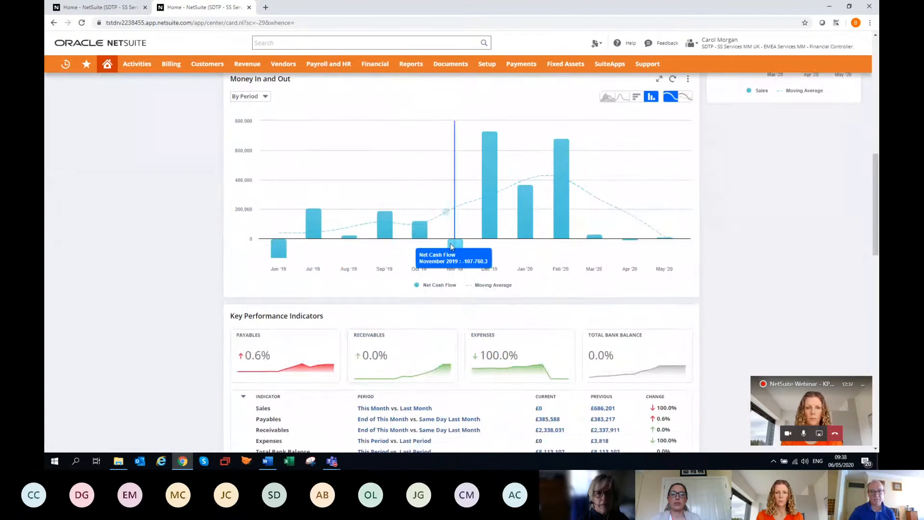
{"action": "scroll", "coordinate": [445, 243], "scroll_direction": "up", "scroll_amount": 7}
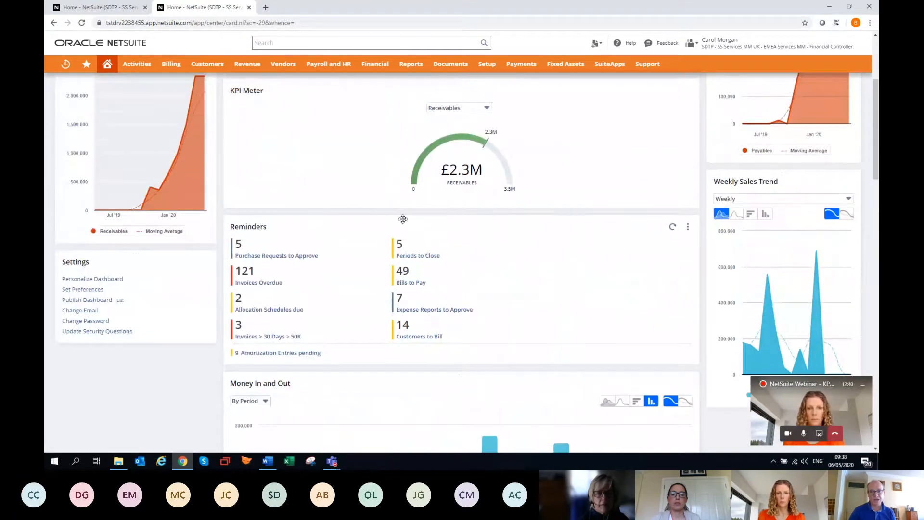
{"action": "scroll", "coordinate": [539, 285], "scroll_direction": "up", "scroll_amount": 4}
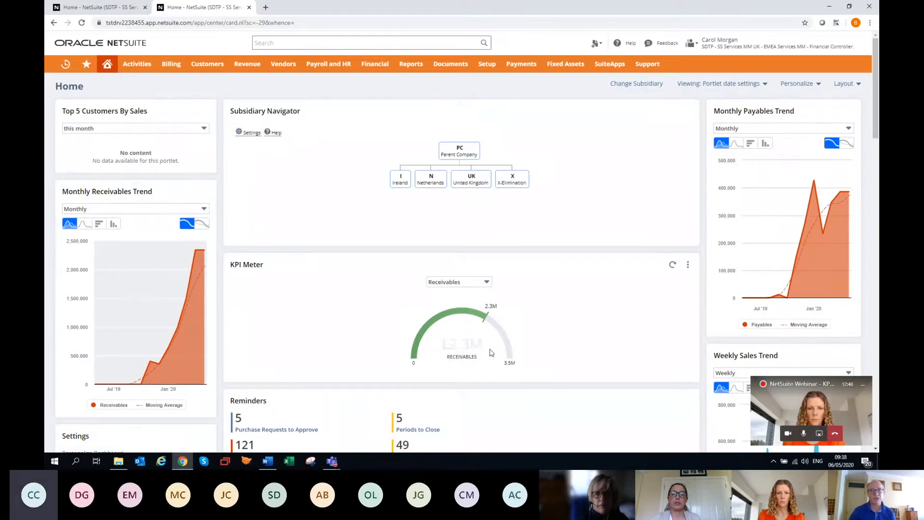
{"action": "scroll", "coordinate": [488, 353], "scroll_direction": "down", "scroll_amount": 3}
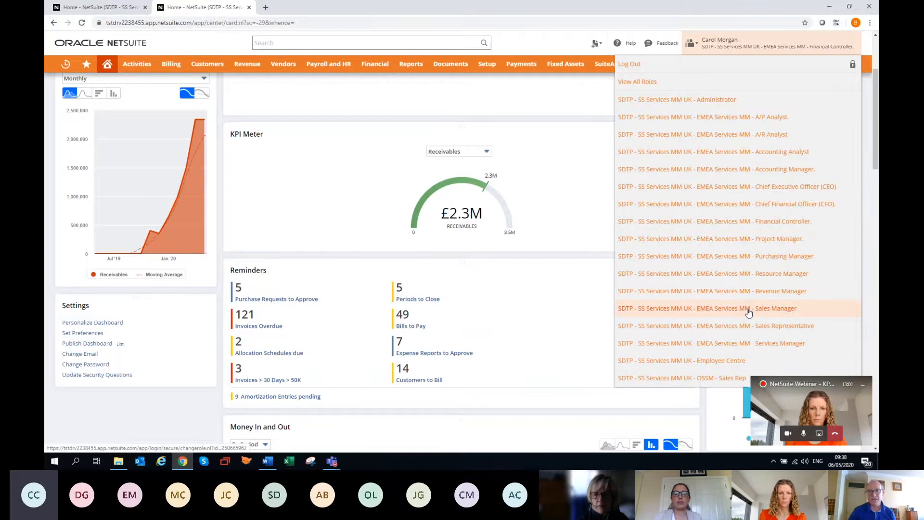
Switch to the EMEA Services MM - Sales Manager role and review its top customers chart and key performance indicators
{"action": "left_click", "coordinate": [748, 313]}
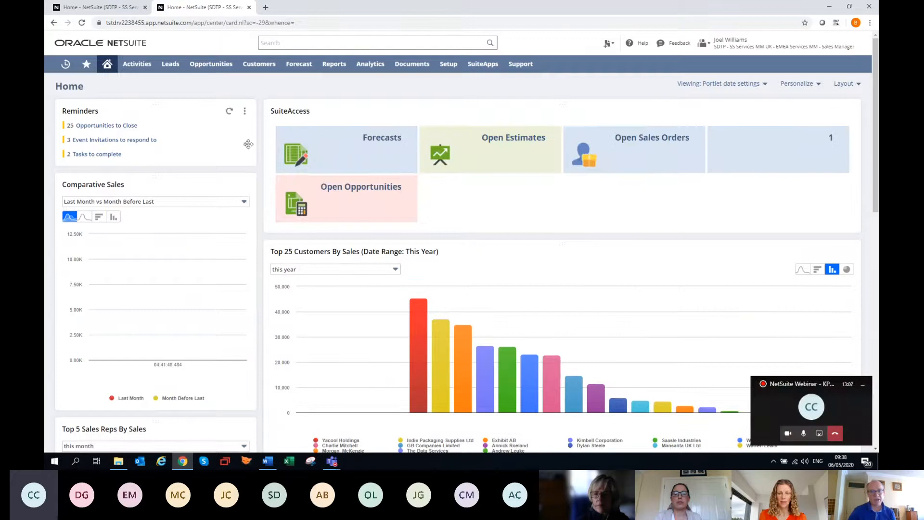
{"action": "scroll", "coordinate": [366, 268], "scroll_direction": "down", "scroll_amount": 3}
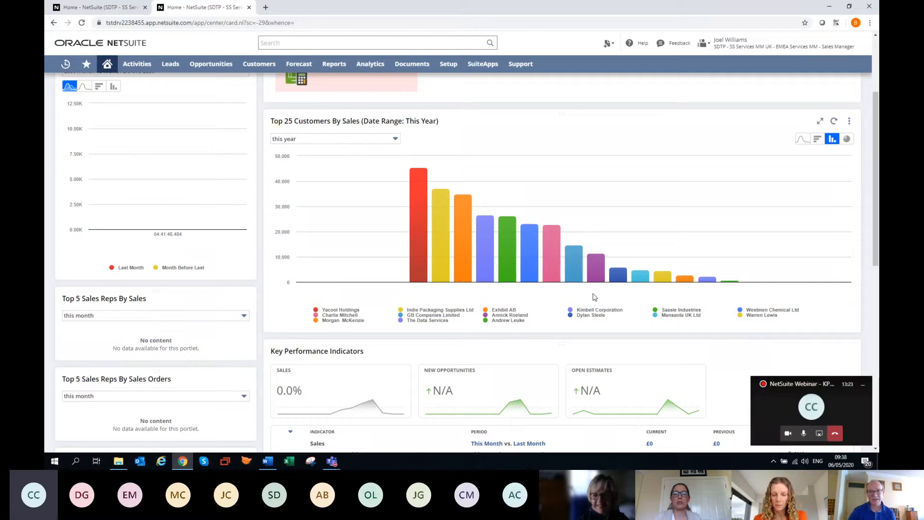
{"action": "scroll", "coordinate": [620, 305], "scroll_direction": "up", "scroll_amount": 3}
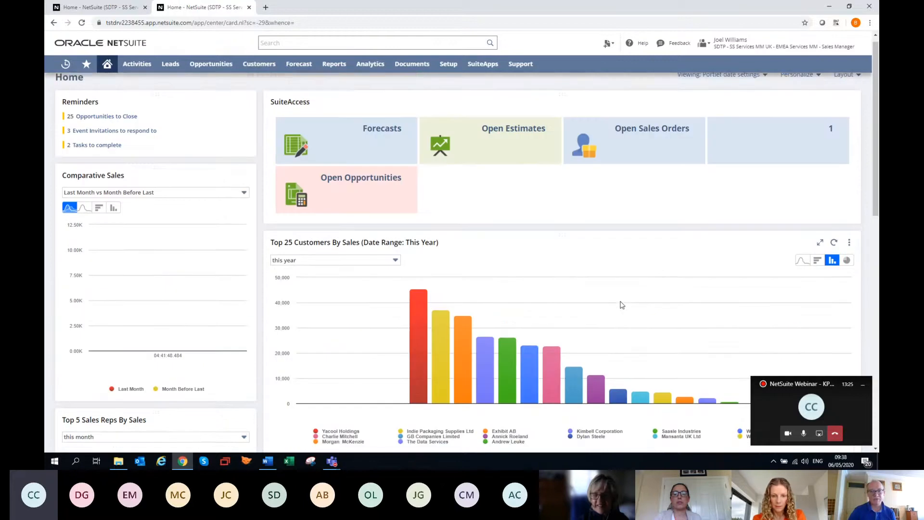
{"action": "scroll", "coordinate": [558, 284], "scroll_direction": "down", "scroll_amount": 3}
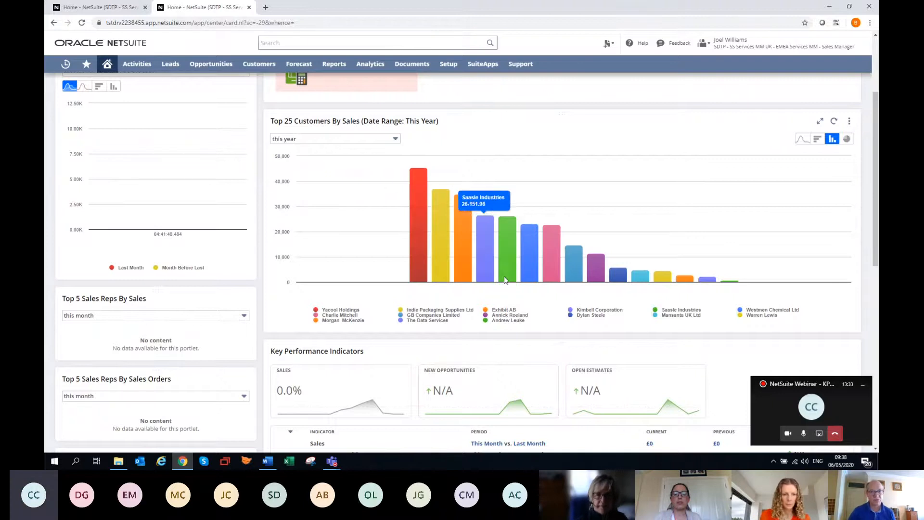
{"action": "scroll", "coordinate": [480, 325], "scroll_direction": "down", "scroll_amount": 2}
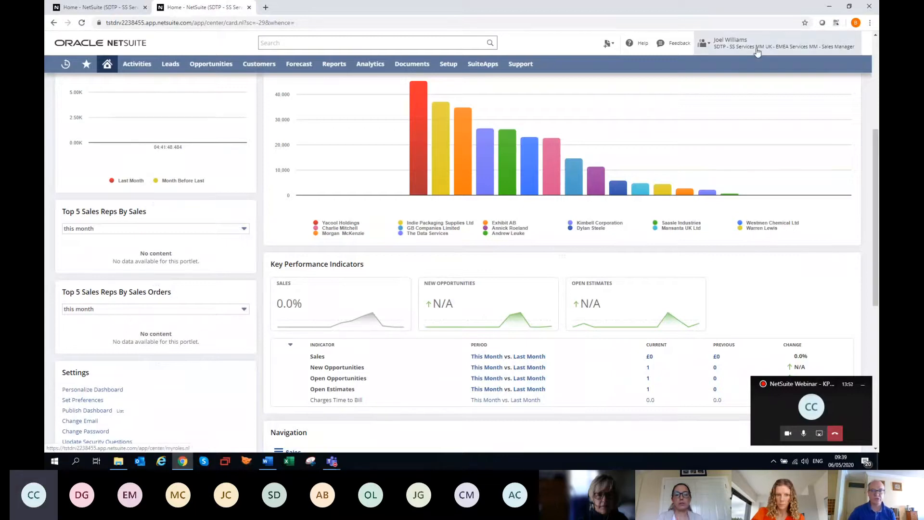
Switch to the Administrator role and apply the three-column home dashboard layout with a wide middle column
{"action": "mouse_move", "coordinate": [755, 46]}
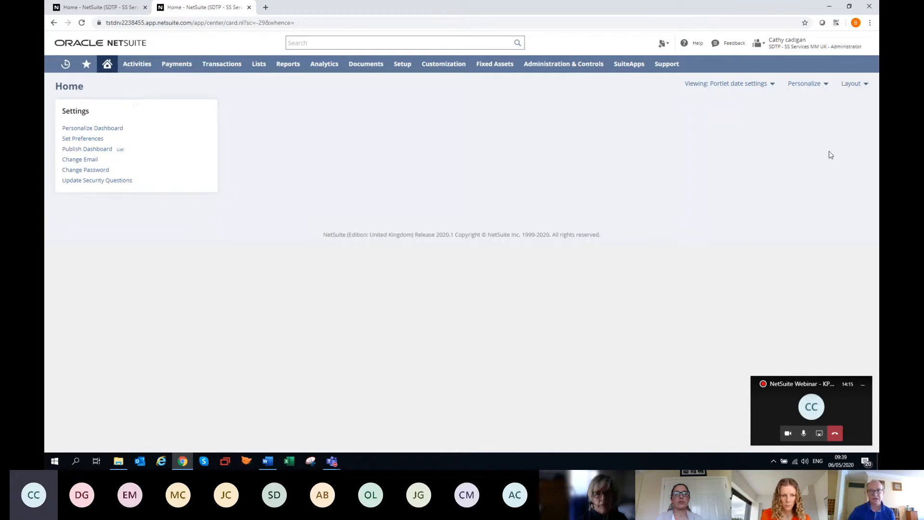
{"action": "left_click", "coordinate": [853, 88]}
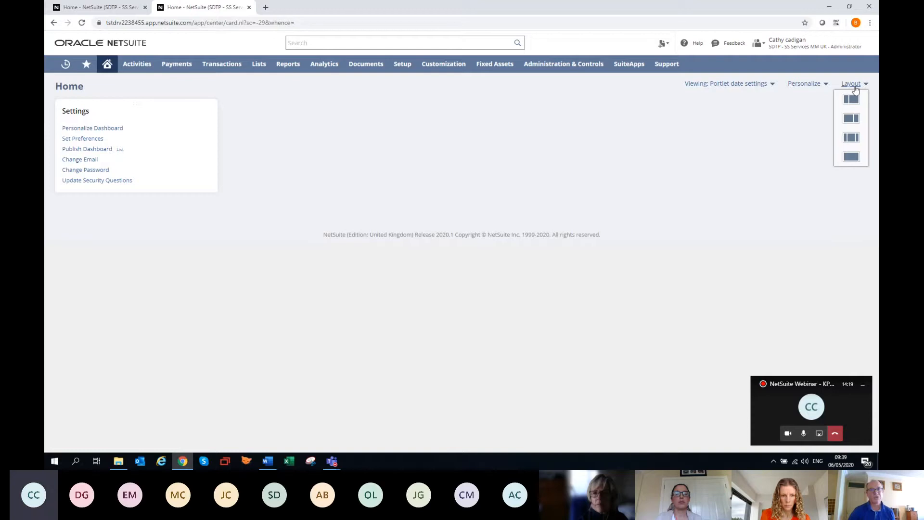
{"action": "left_click", "coordinate": [852, 139]}
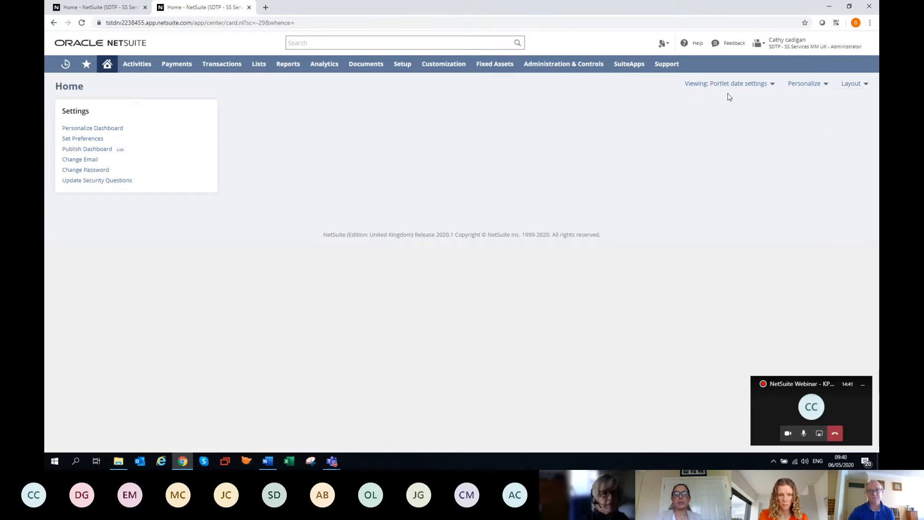
Set the home dashboard's date range to Portlet date settings
{"action": "left_click", "coordinate": [695, 84]}
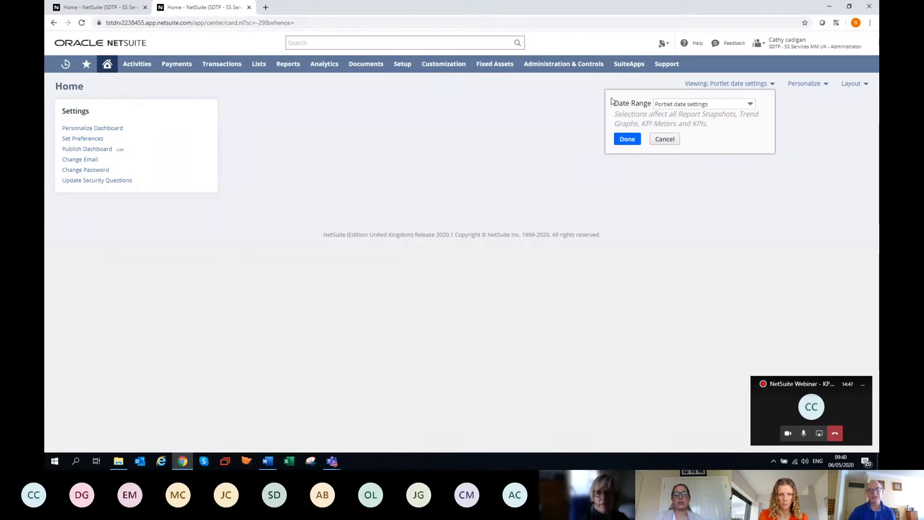
{"action": "left_click", "coordinate": [604, 111]}
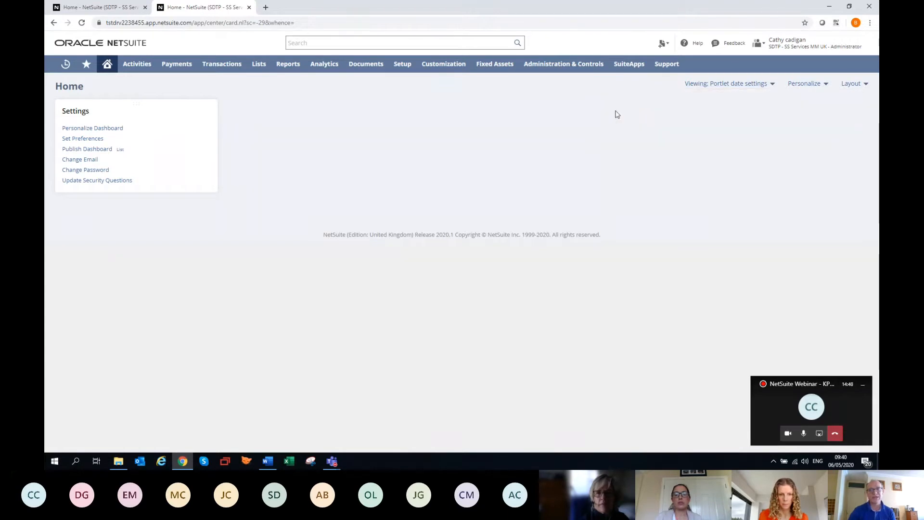
{"action": "left_click", "coordinate": [698, 87]}
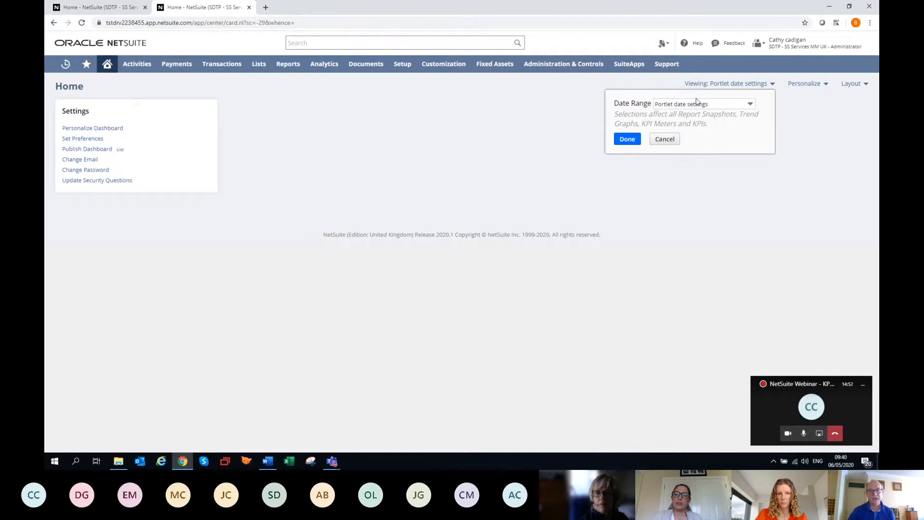
{"action": "left_click", "coordinate": [750, 106]}
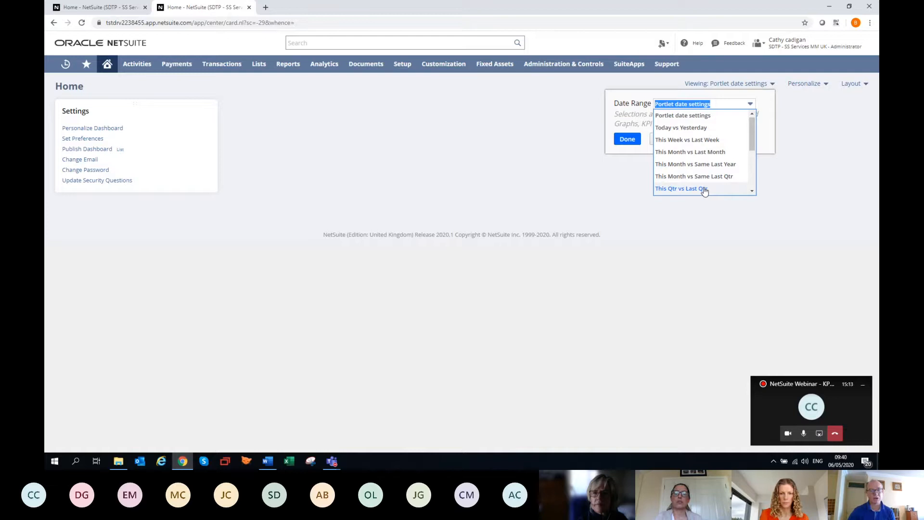
{"action": "left_click", "coordinate": [667, 117]}
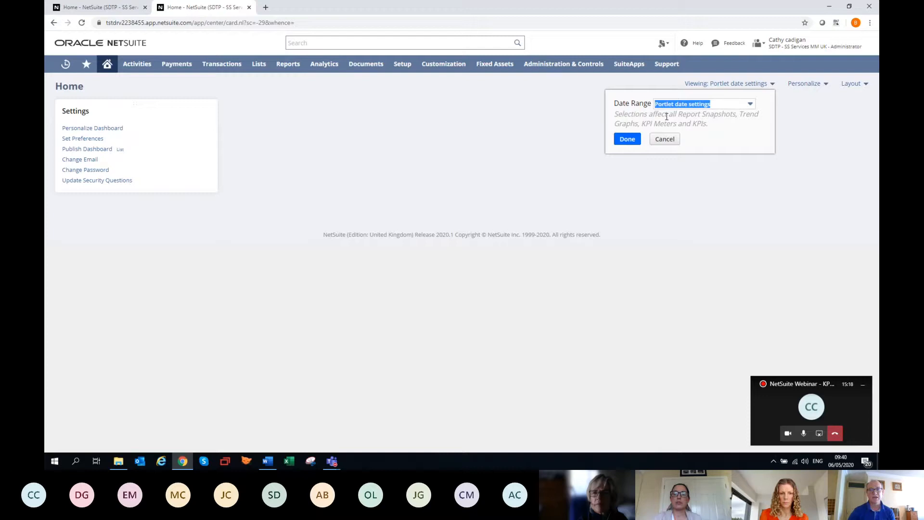
{"action": "left_click", "coordinate": [628, 139]}
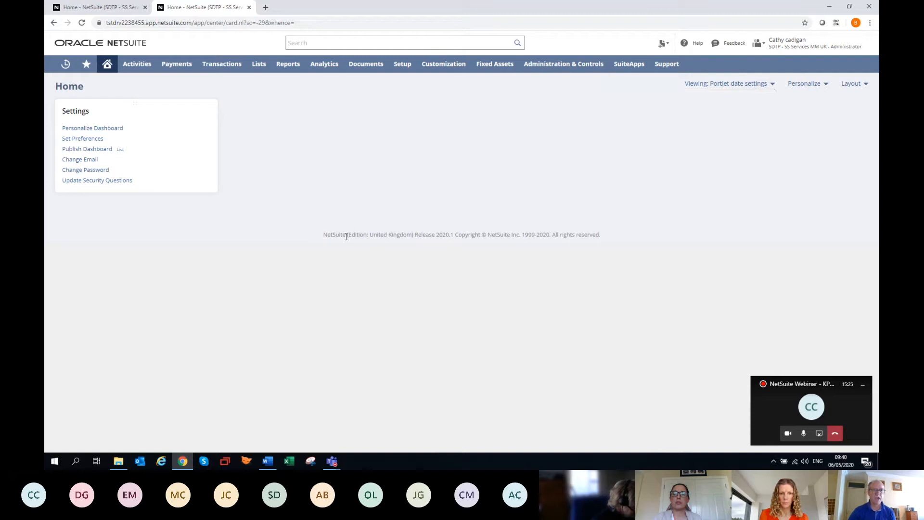
Open the dashboard personalization and browse the portlets available as standard content
{"action": "left_click", "coordinate": [811, 86]}
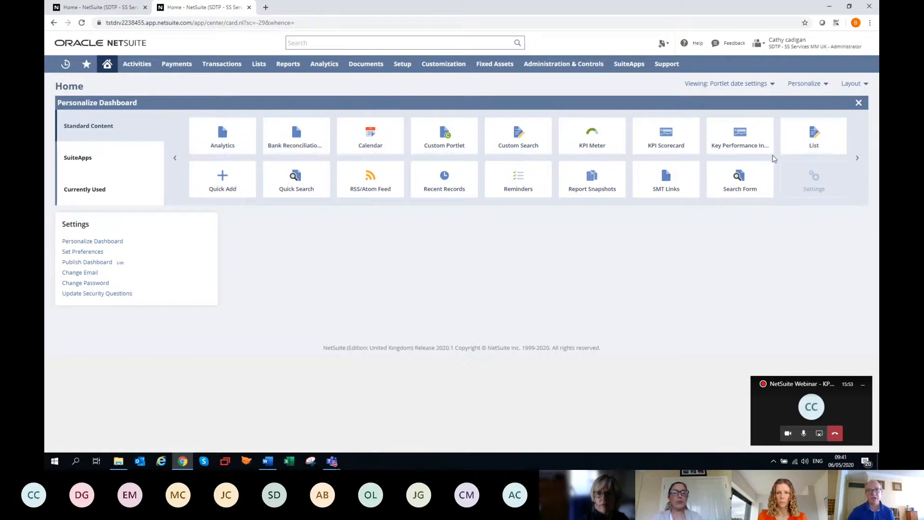
{"action": "left_click", "coordinate": [857, 159]}
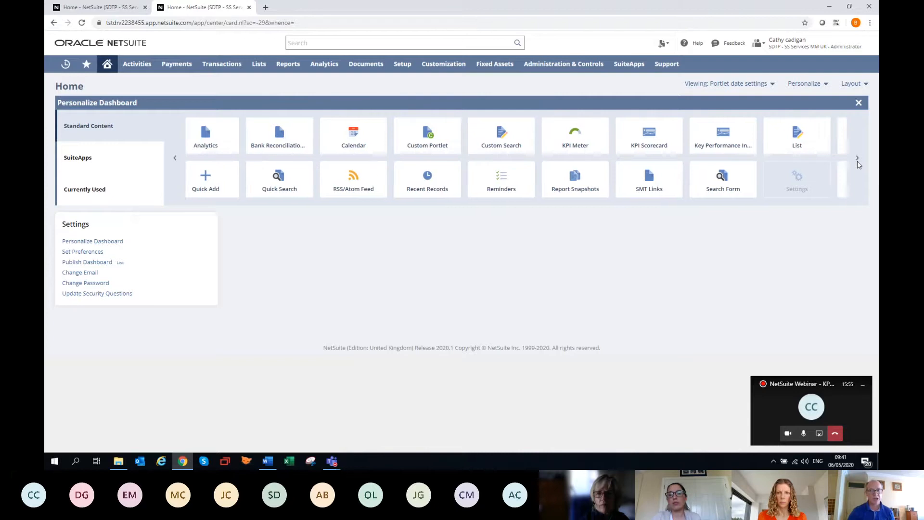
{"action": "left_click", "coordinate": [858, 160]}
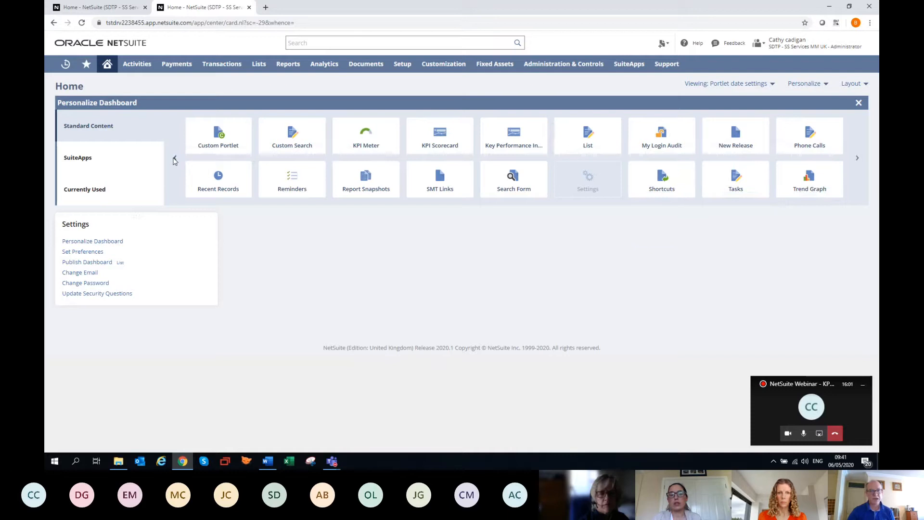
{"action": "left_click", "coordinate": [175, 159]}
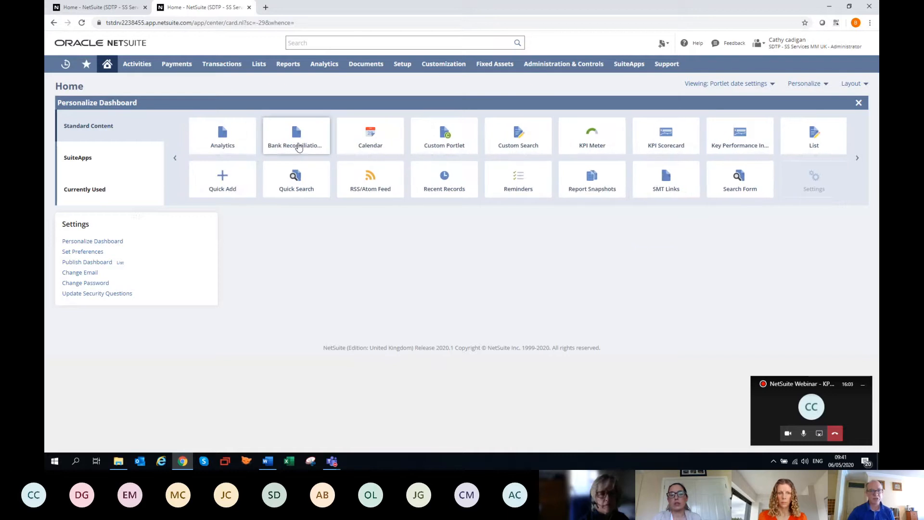
Add the Bank Reconciliation Summary portlet to the home dashboard as a trial, and remove it again
{"action": "mouse_move", "coordinate": [299, 147]}
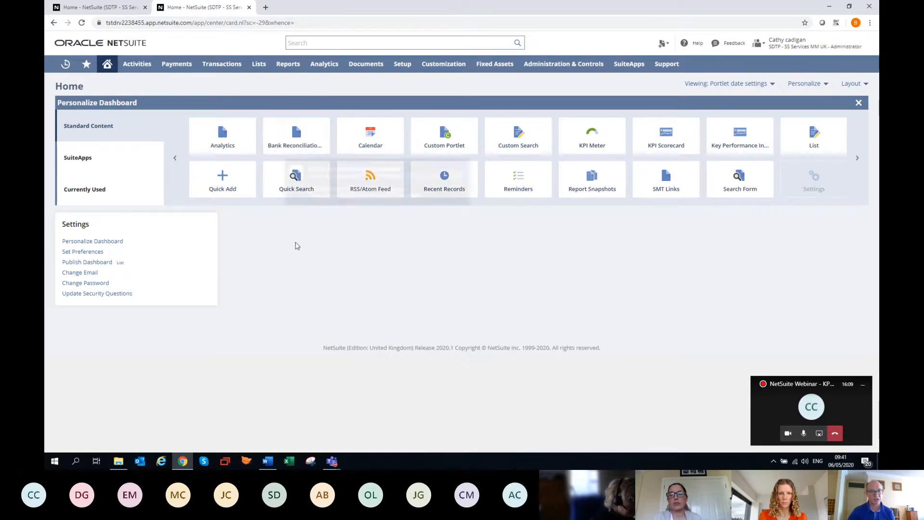
{"action": "left_click", "coordinate": [301, 140]}
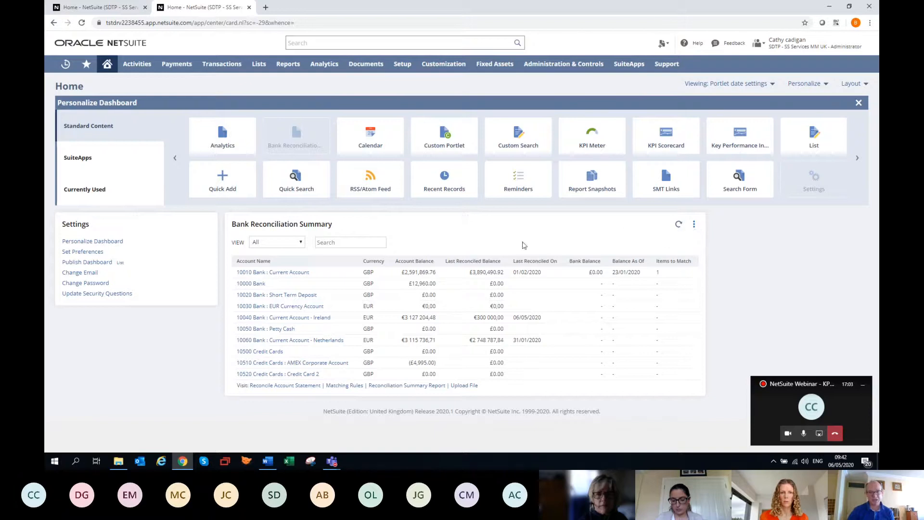
{"action": "mouse_move", "coordinate": [696, 234]}
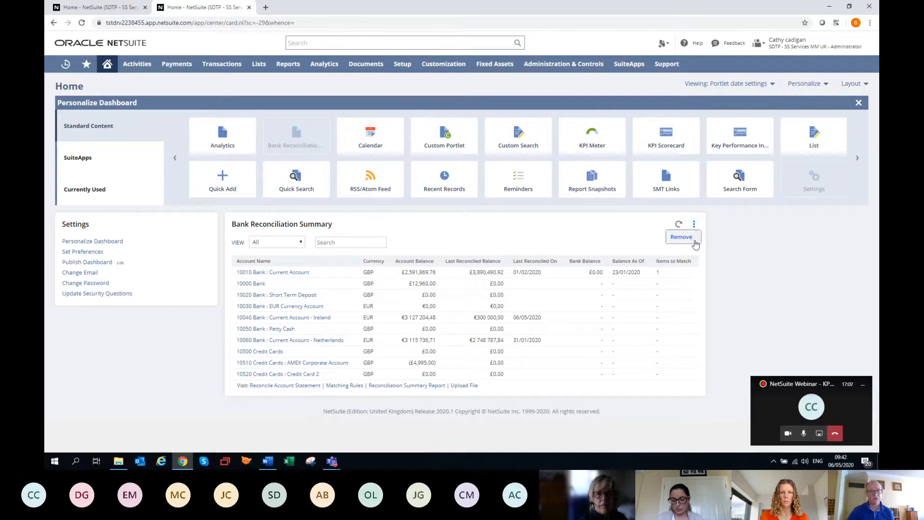
{"action": "left_click", "coordinate": [694, 242]}
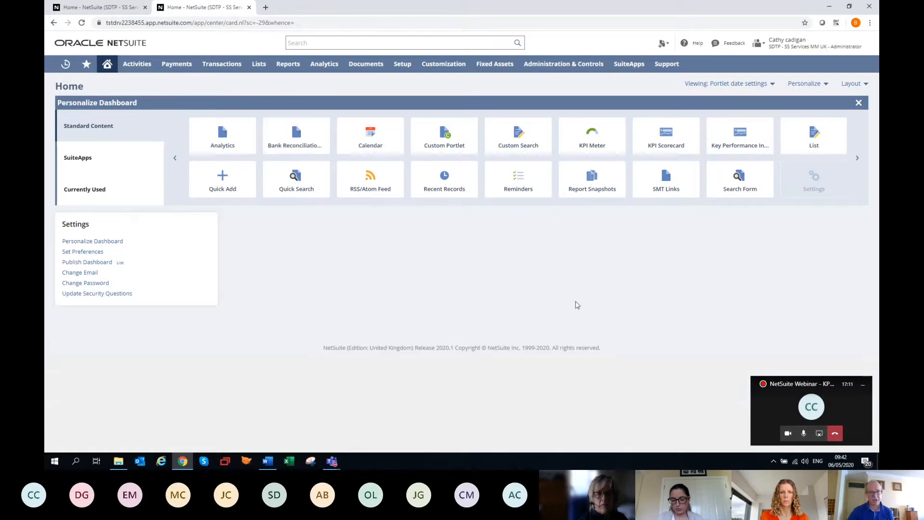
Add the Bank Reconciliation Summary and Quick Search portlets to the home dashboard
{"action": "left_click", "coordinate": [302, 139]}
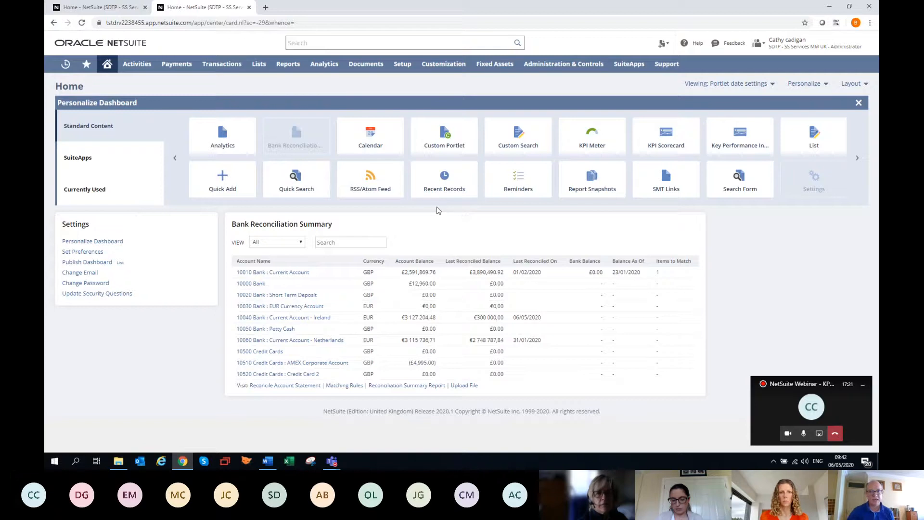
{"action": "left_click", "coordinate": [293, 181]}
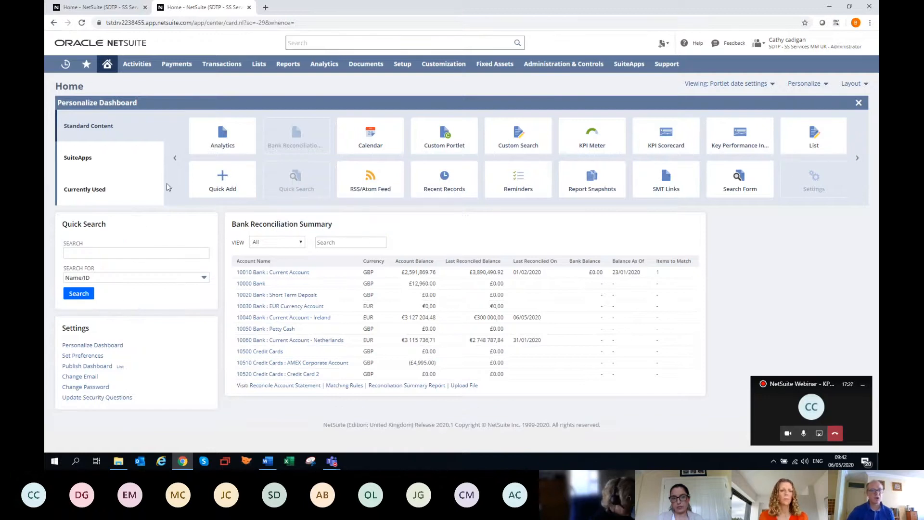
{"action": "mouse_move", "coordinate": [291, 56]}
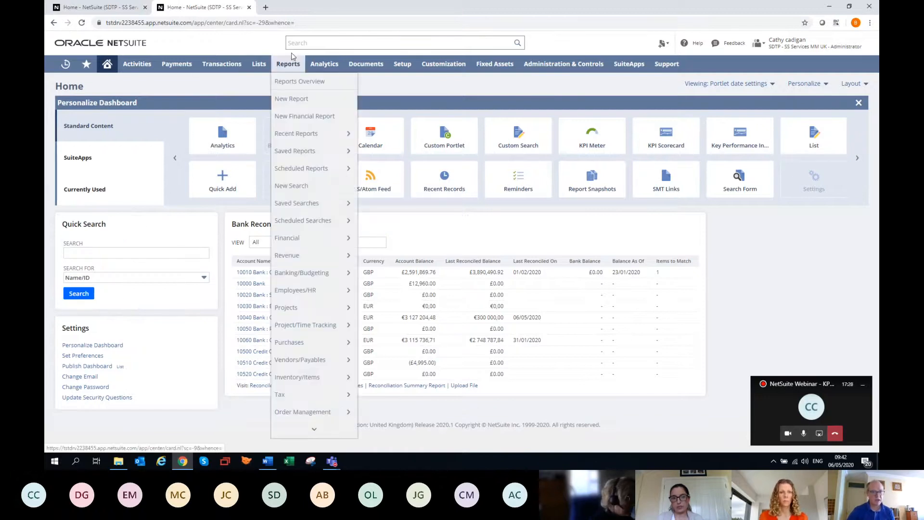
Search the vendors for "bli" with the Quick Search portlet and return to the home dashboard
{"action": "left_click", "coordinate": [321, 44]}
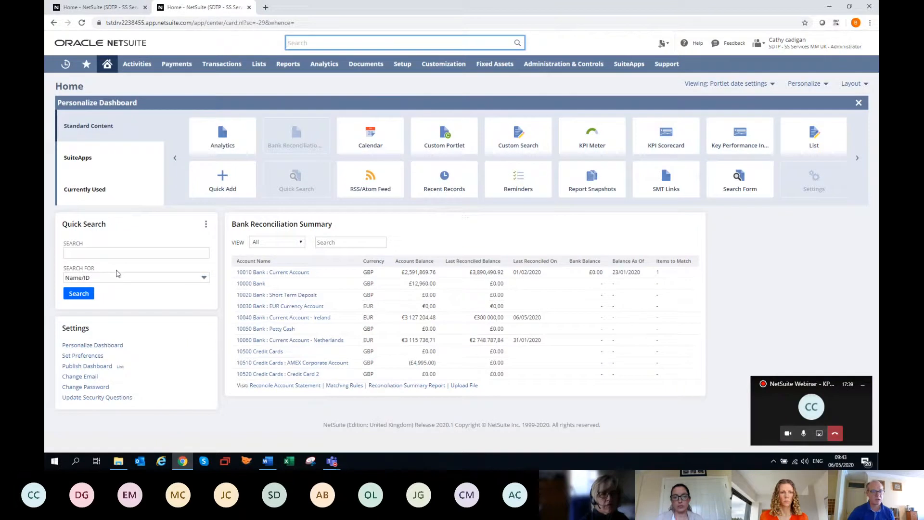
{"action": "left_click", "coordinate": [204, 279]}
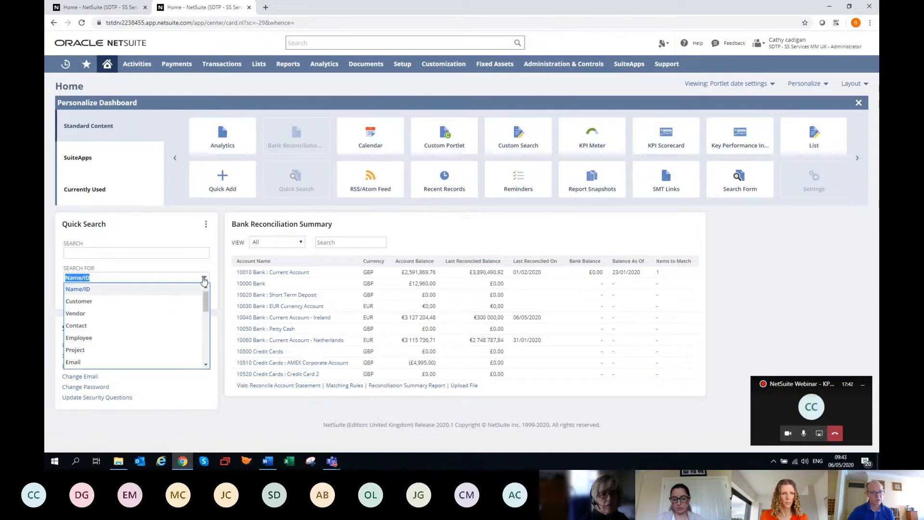
{"action": "left_click", "coordinate": [175, 313]}
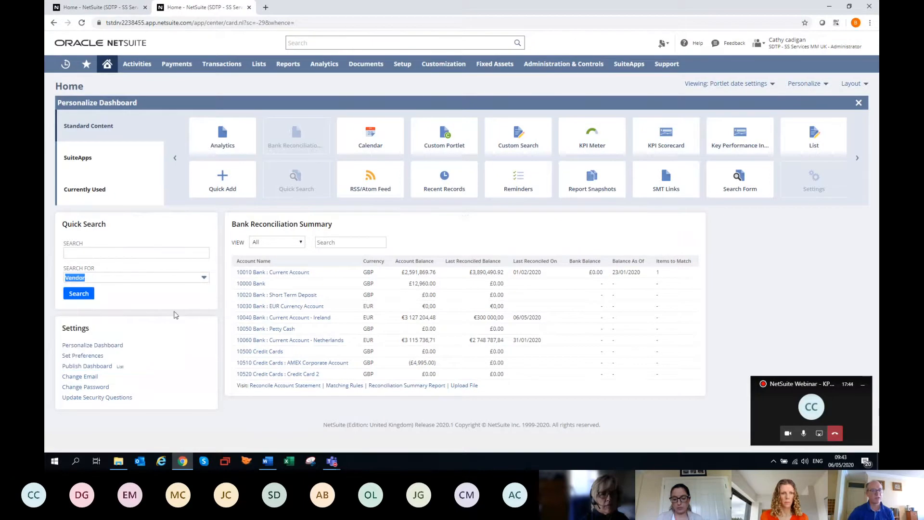
{"action": "left_click", "coordinate": [126, 253]}
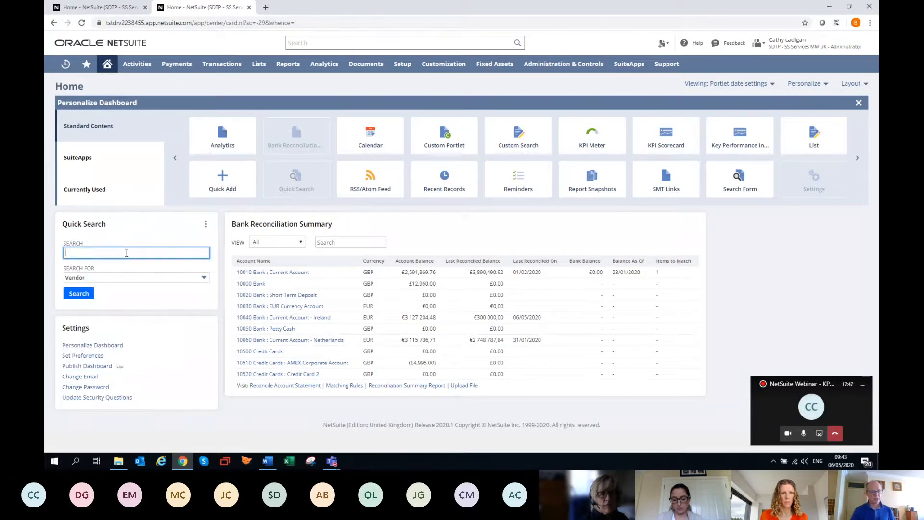
{"action": "type", "text": "blissy"}
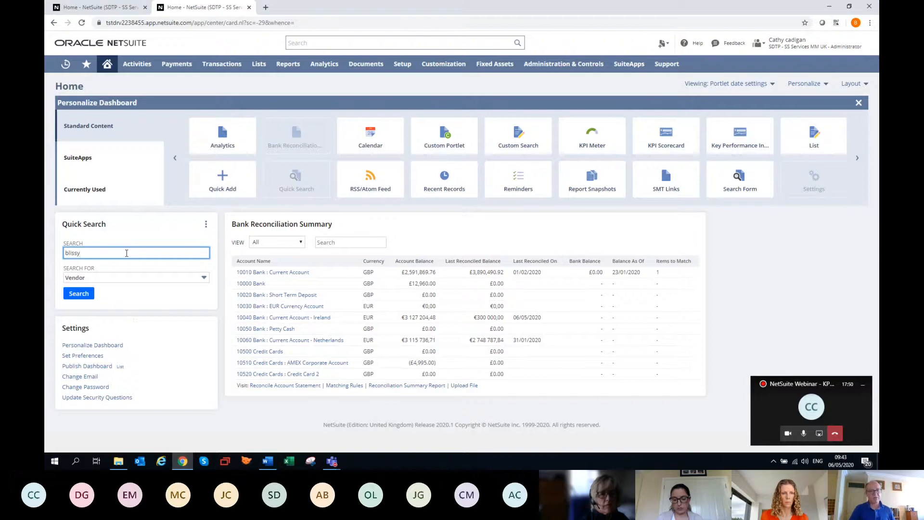
{"action": "key", "text": "Return"}
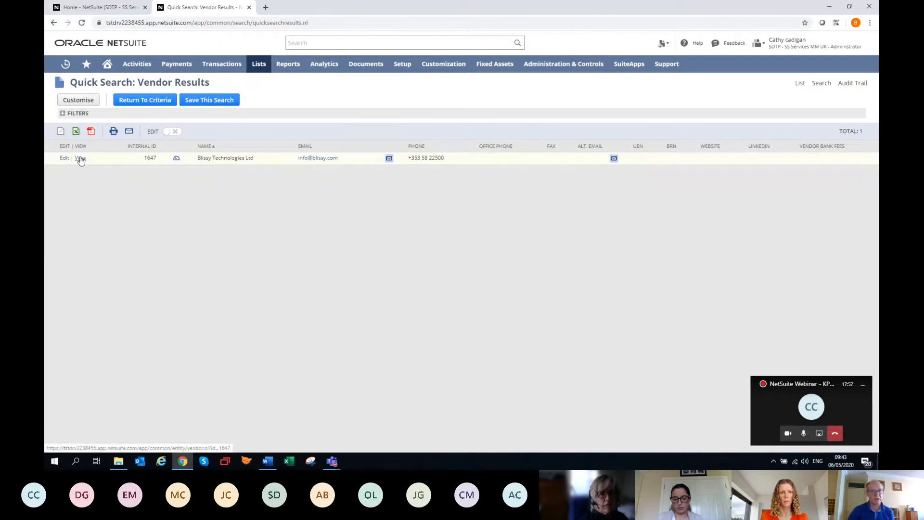
{"action": "left_click", "coordinate": [107, 71]}
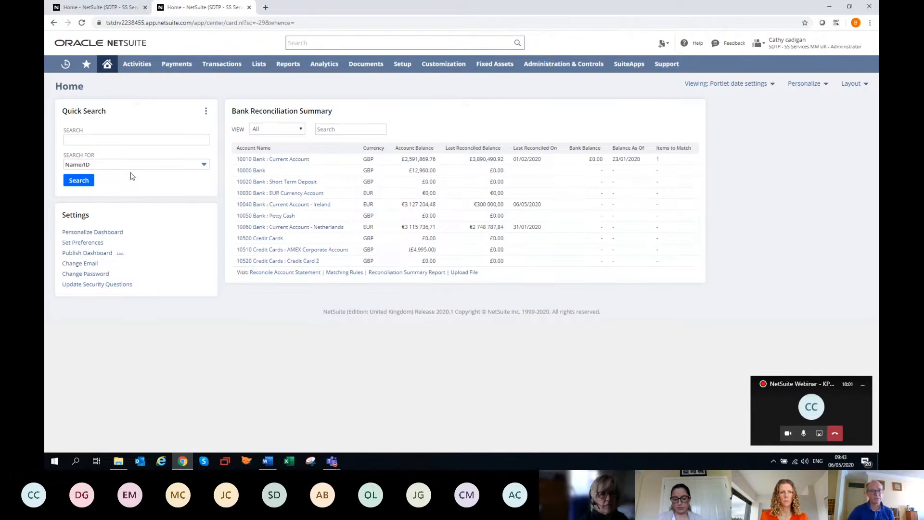
Set the Quick Search portlet's default general search type to Vendor and save the setup
{"action": "left_click", "coordinate": [205, 112]}
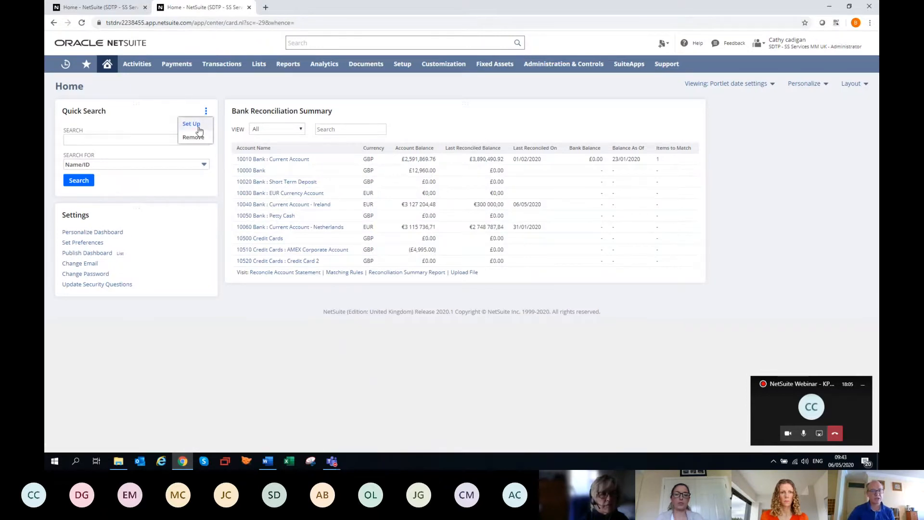
{"action": "left_click", "coordinate": [191, 124]}
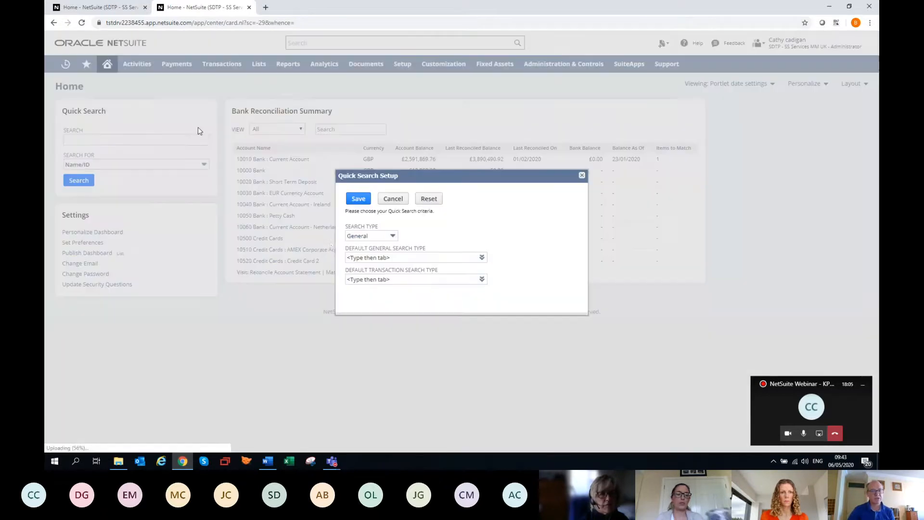
{"action": "left_click", "coordinate": [369, 259]}
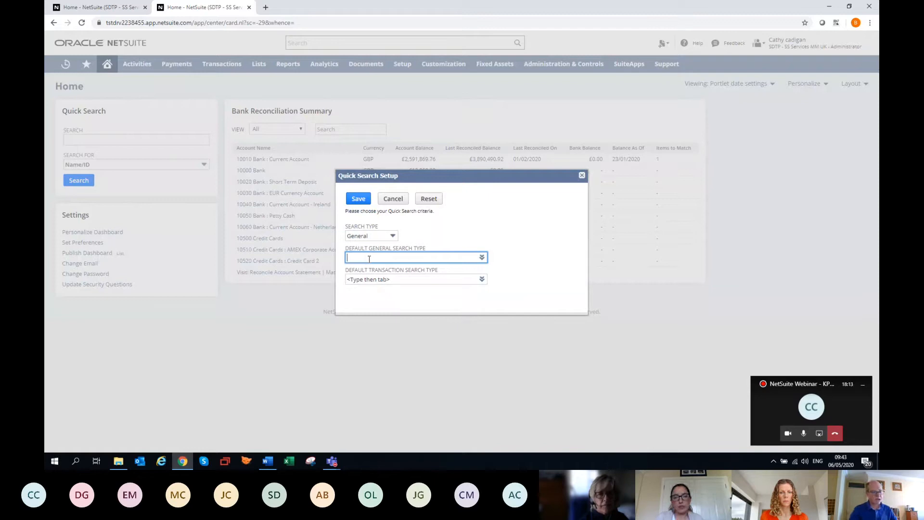
{"action": "type", "text": "vendor"}
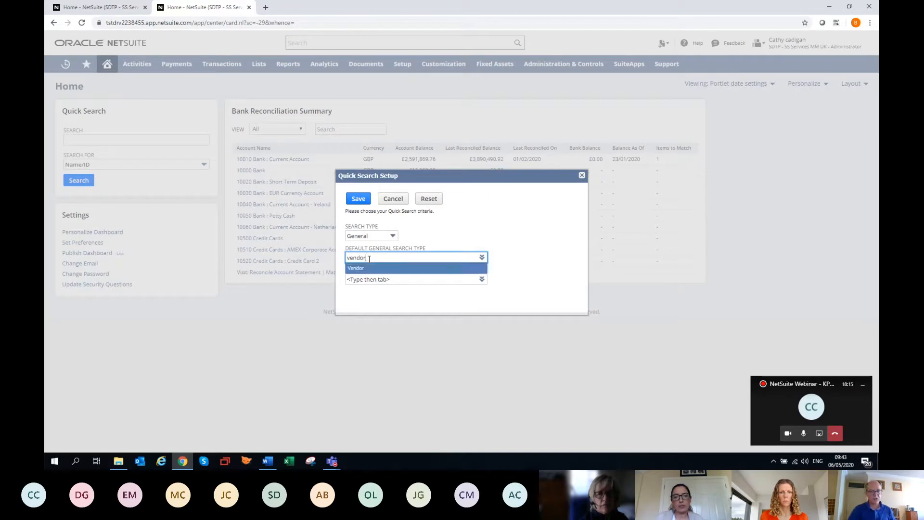
{"action": "left_click", "coordinate": [371, 268]}
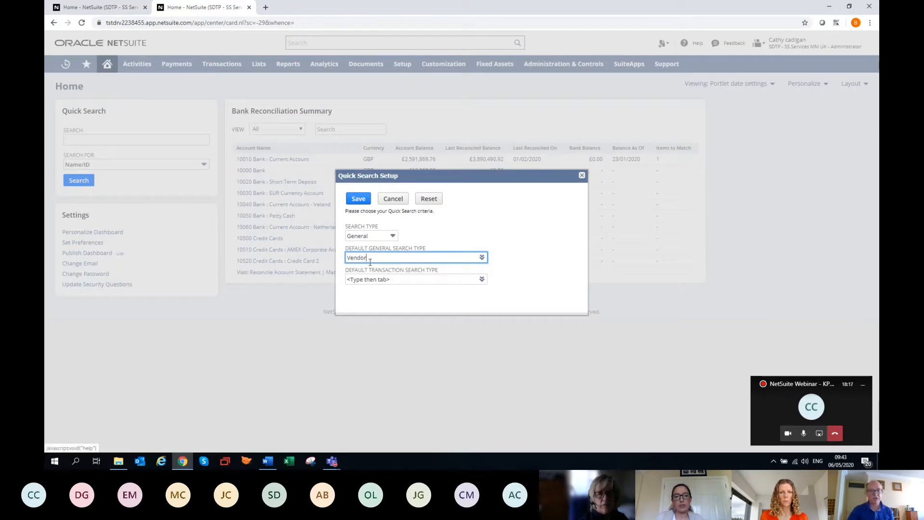
{"action": "left_click", "coordinate": [359, 199]}
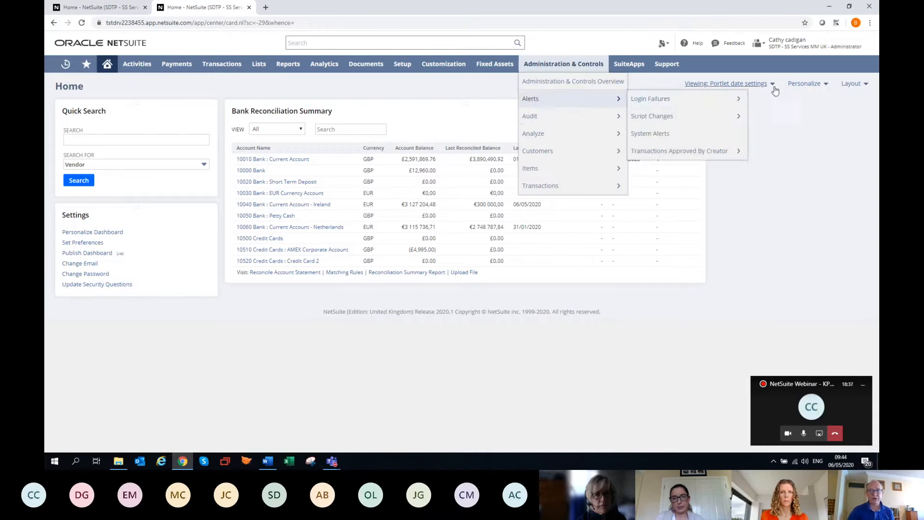
Reopen the dashboard personalization and add the Reminders portlet to the home dashboard
{"action": "left_click", "coordinate": [805, 85]}
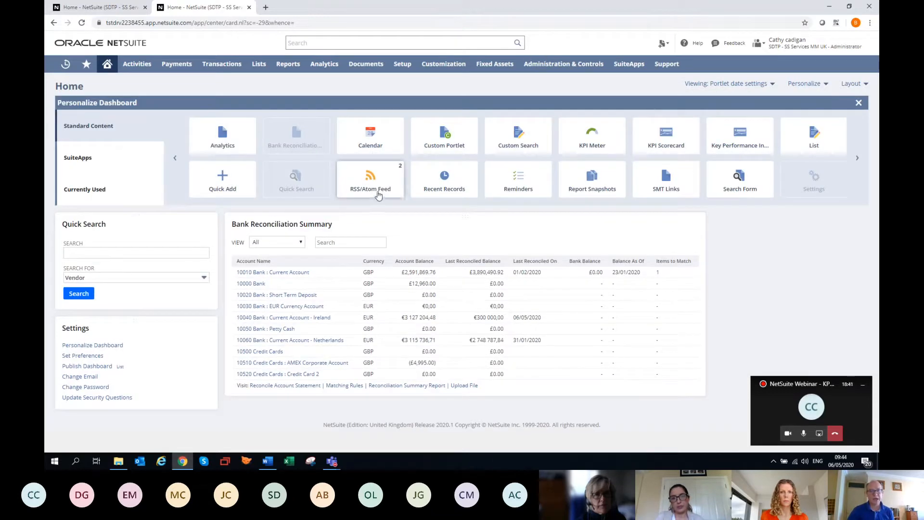
{"action": "mouse_move", "coordinate": [519, 188]}
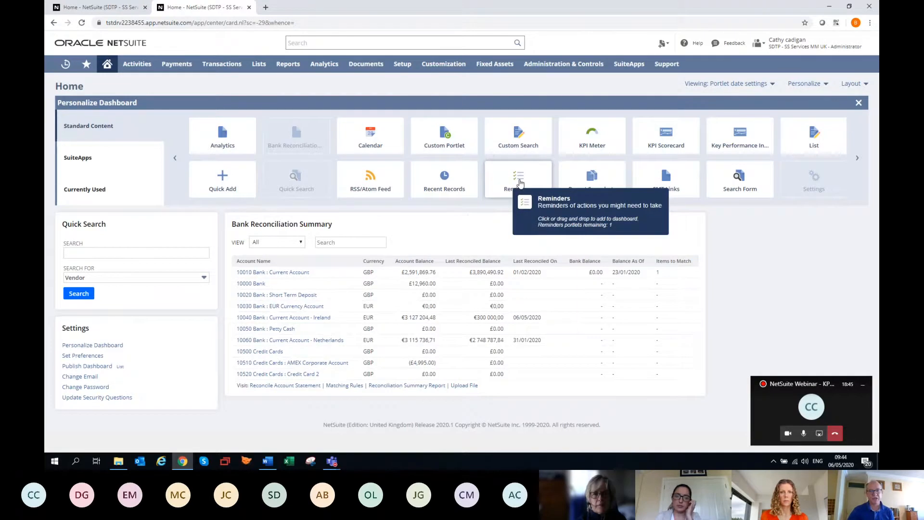
{"action": "left_click", "coordinate": [519, 183]}
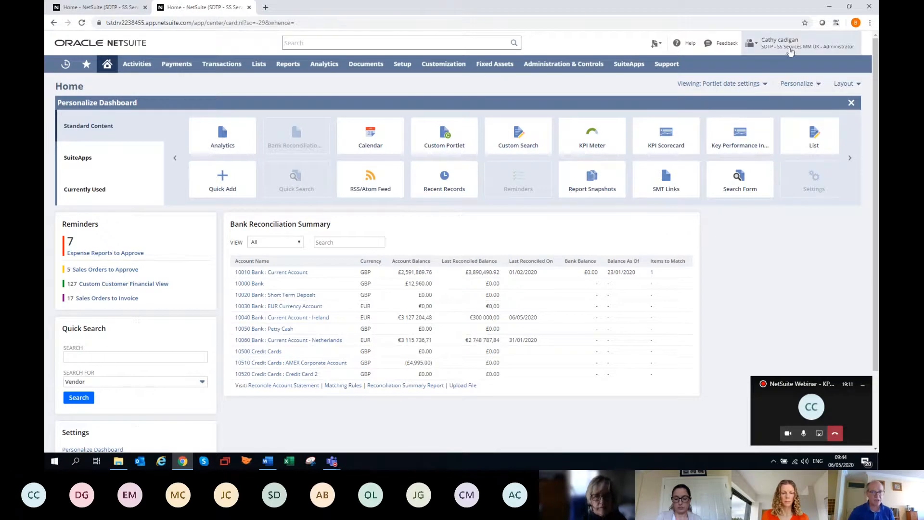
{"action": "mouse_move", "coordinate": [789, 44]}
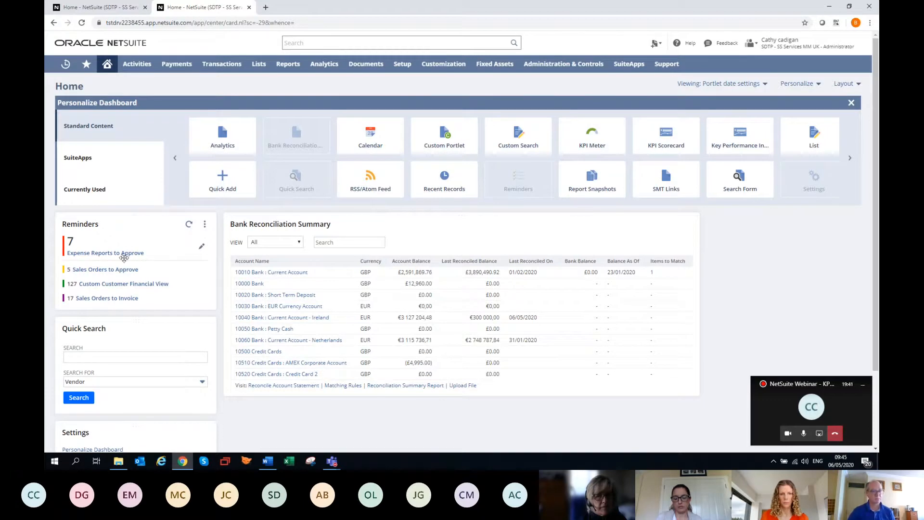
Add Bills to Pay to the Reminders portlet's current selections and save
{"action": "left_click", "coordinate": [205, 225]}
{"action": "left_click", "coordinate": [189, 237]}
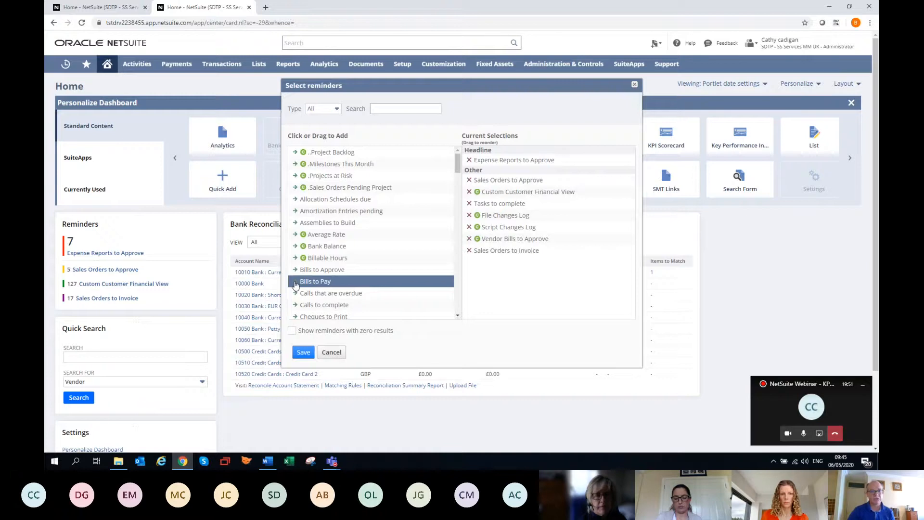
{"action": "left_click", "coordinate": [296, 282]}
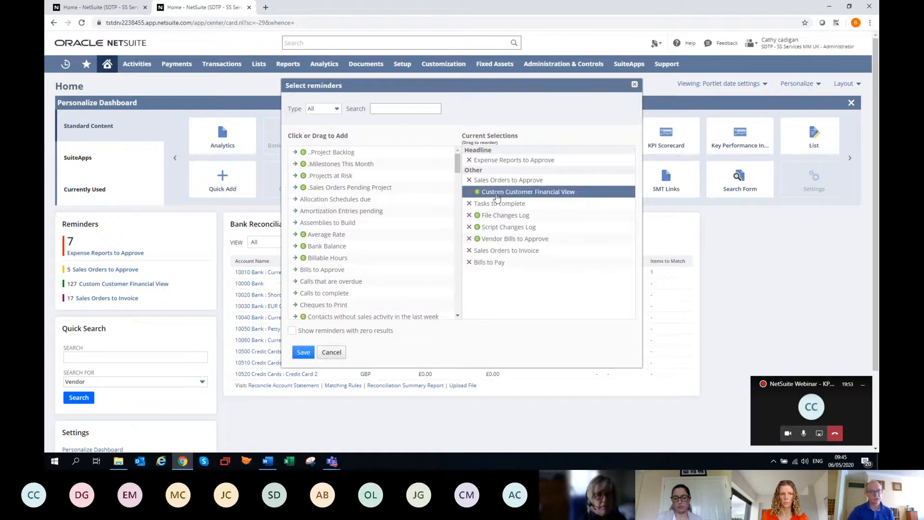
{"action": "left_click", "coordinate": [303, 352]}
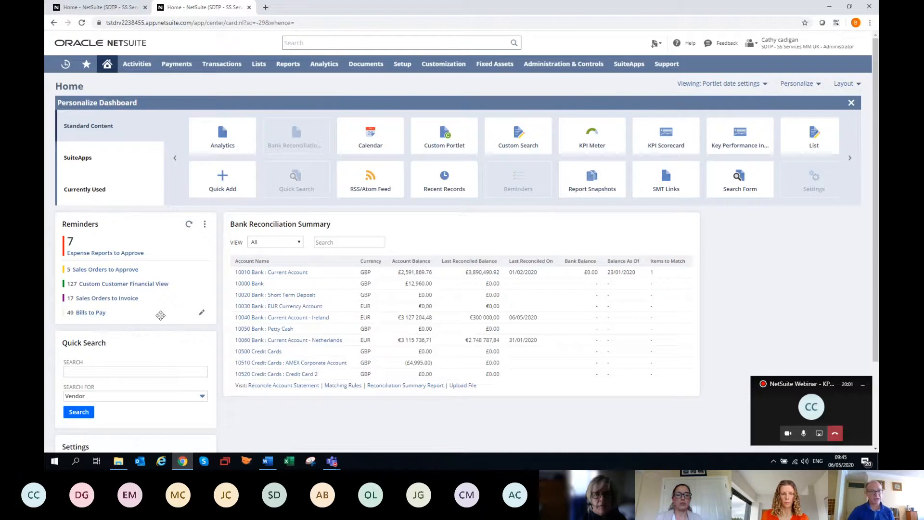
Display the Bills to Pay reminder as a headline, with a green highlighting rule for values greater than or equal to 20
{"action": "left_click", "coordinate": [203, 315]}
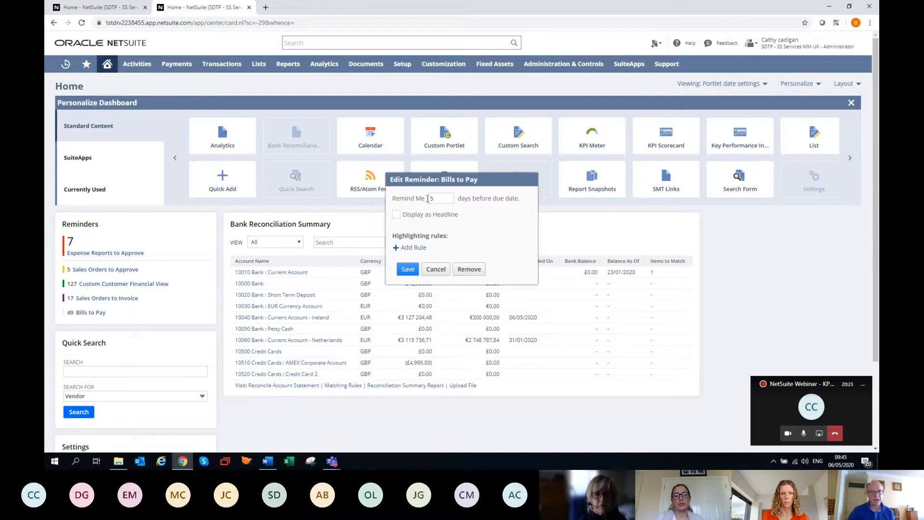
{"action": "left_click", "coordinate": [447, 199]}
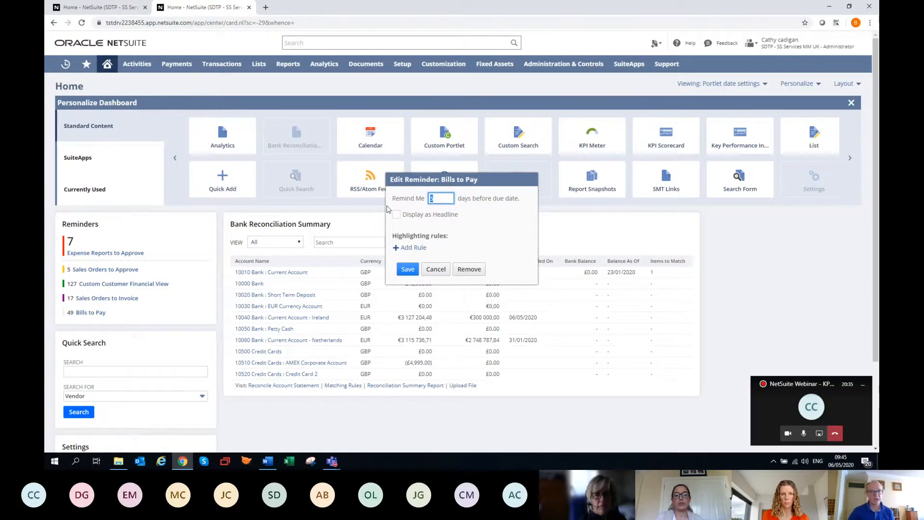
{"action": "left_click", "coordinate": [397, 216]}
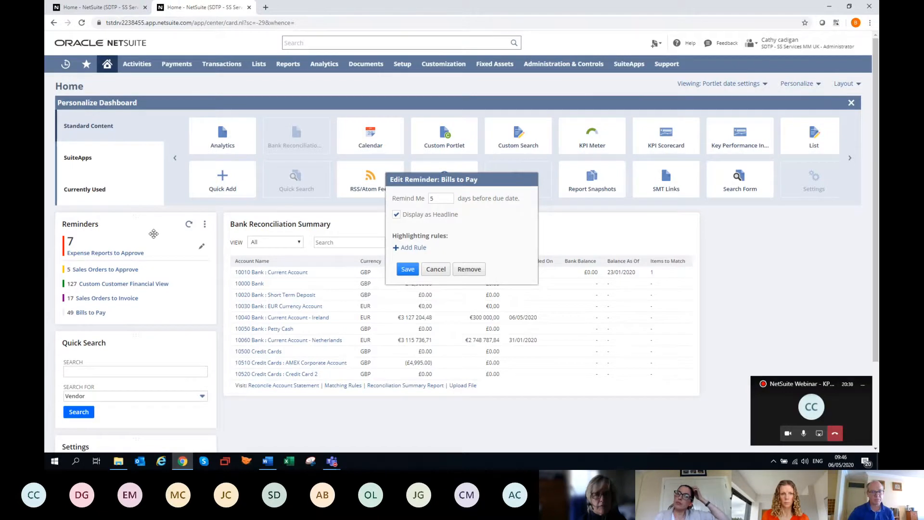
{"action": "left_click", "coordinate": [398, 246]}
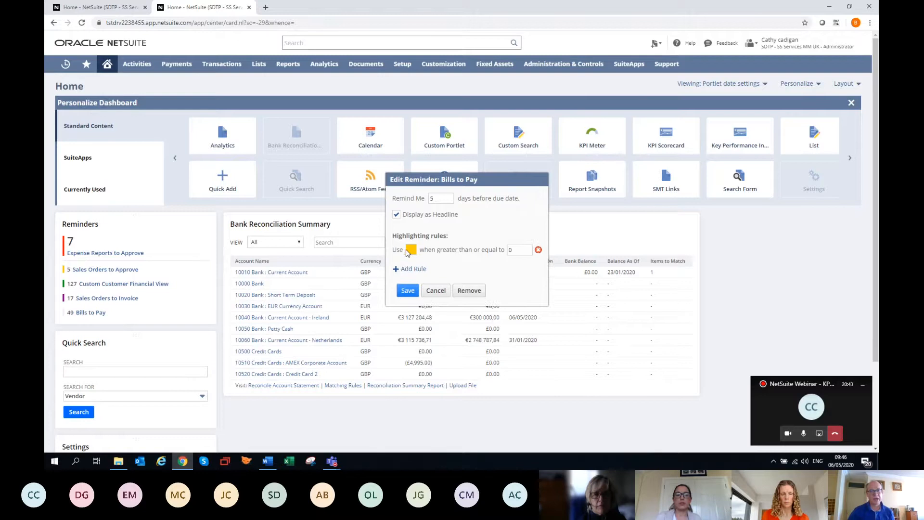
{"action": "left_click", "coordinate": [412, 250]}
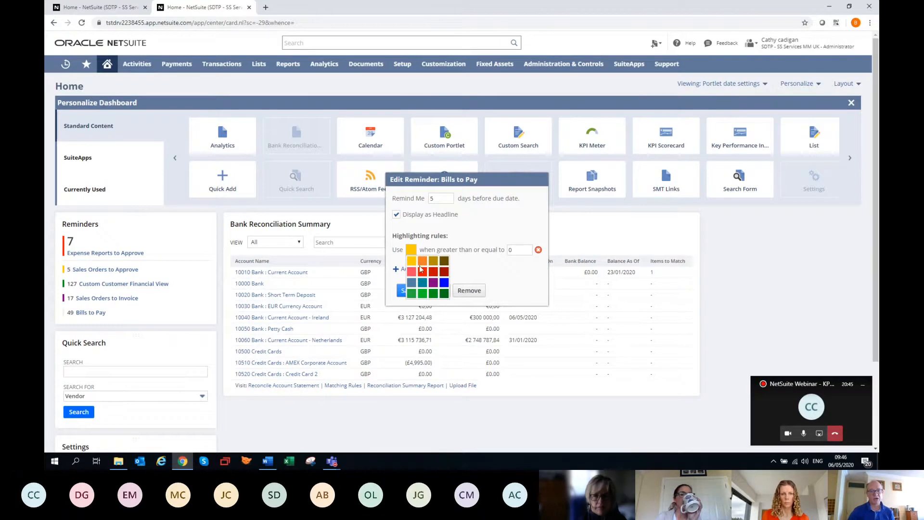
{"action": "left_click", "coordinate": [423, 294]}
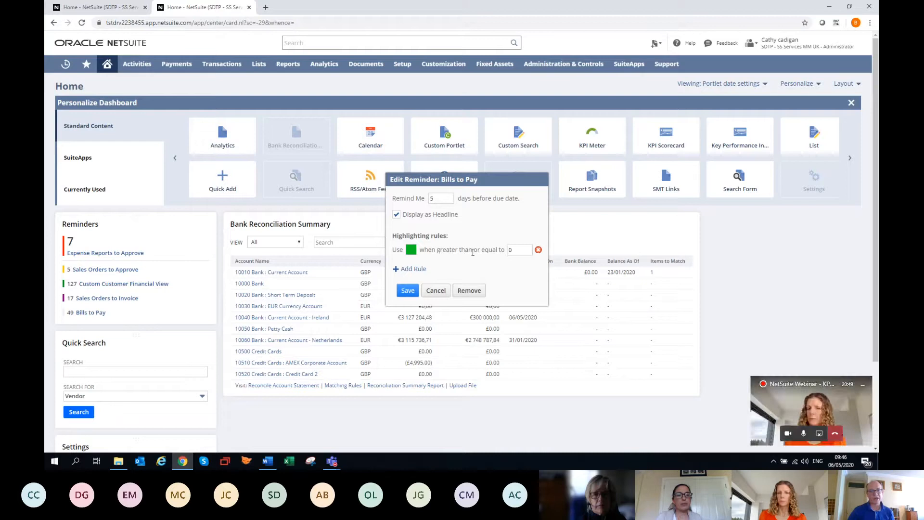
{"action": "double_click", "coordinate": [509, 250]}
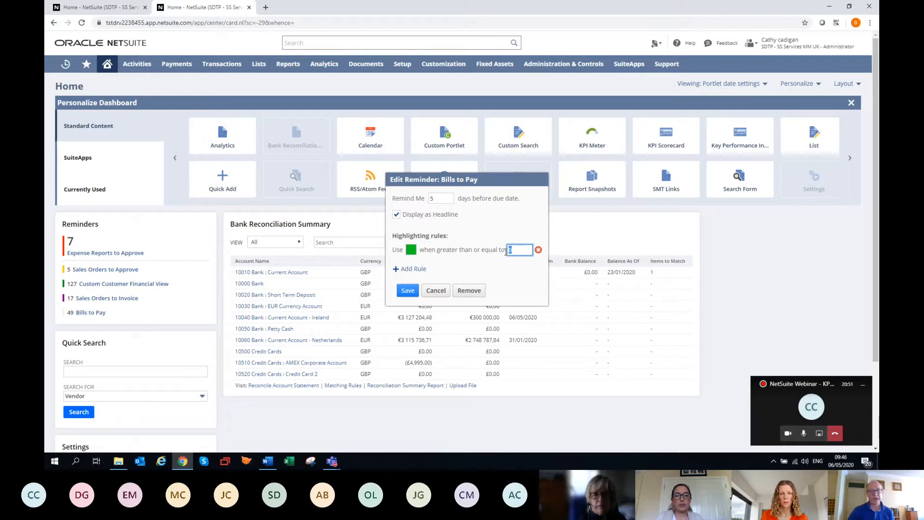
{"action": "type", "text": "20"}
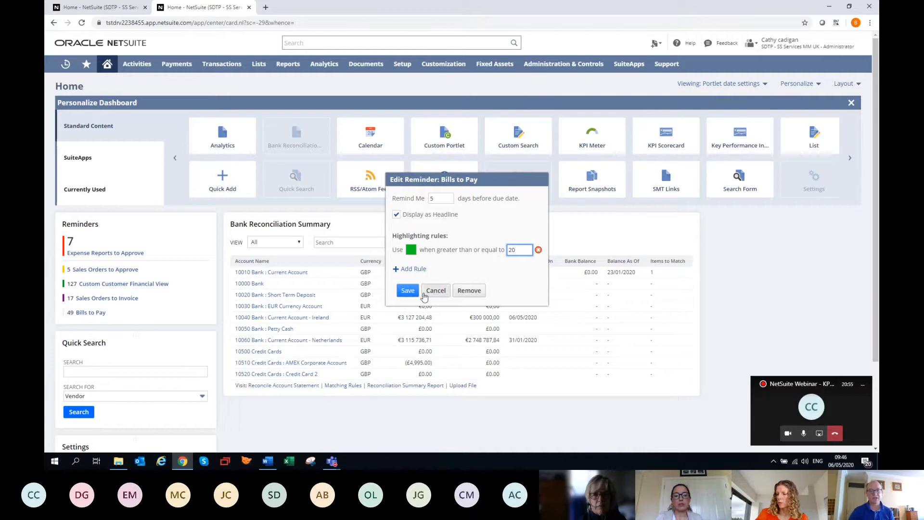
{"action": "left_click", "coordinate": [407, 290]}
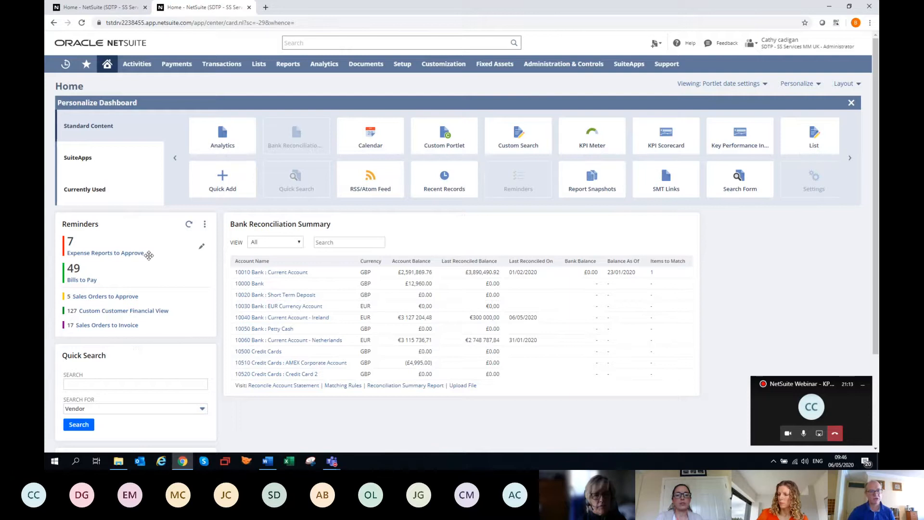
Open the Bills to Pay reminder, look through the listed bill payments, and return to the home dashboard without saving
{"action": "left_click", "coordinate": [74, 281]}
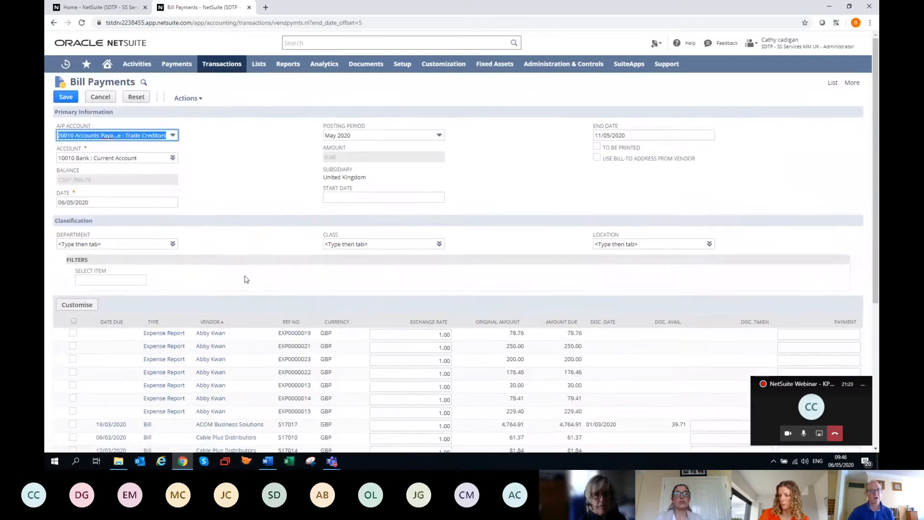
{"action": "scroll", "coordinate": [243, 277], "scroll_direction": "down", "scroll_amount": 3}
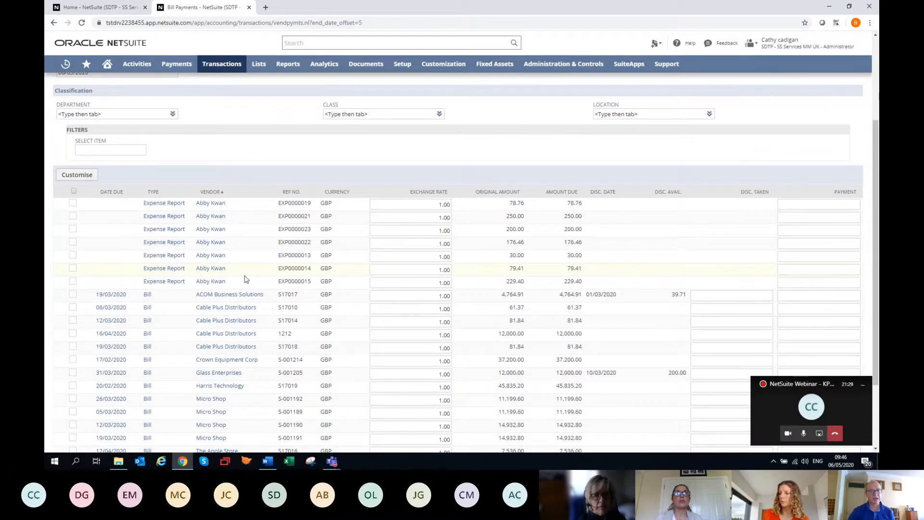
{"action": "scroll", "coordinate": [246, 279], "scroll_direction": "up", "scroll_amount": 3}
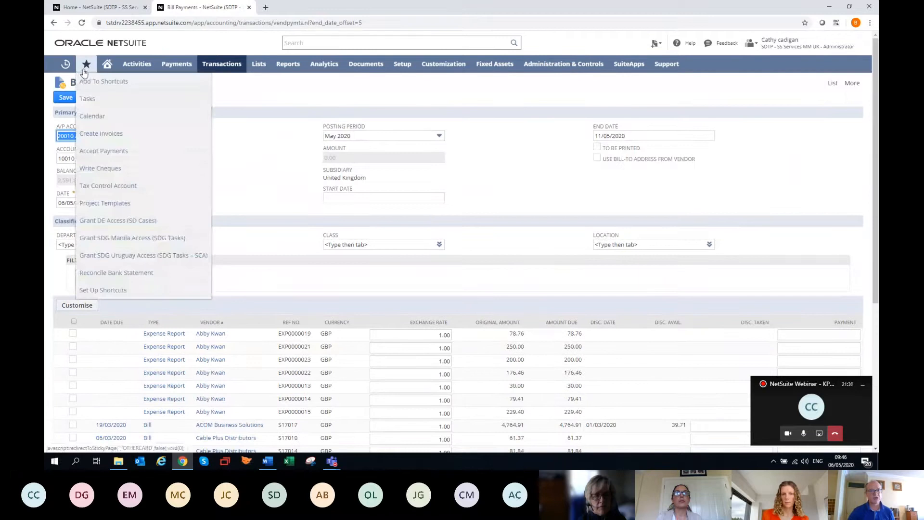
{"action": "left_click", "coordinate": [107, 67]}
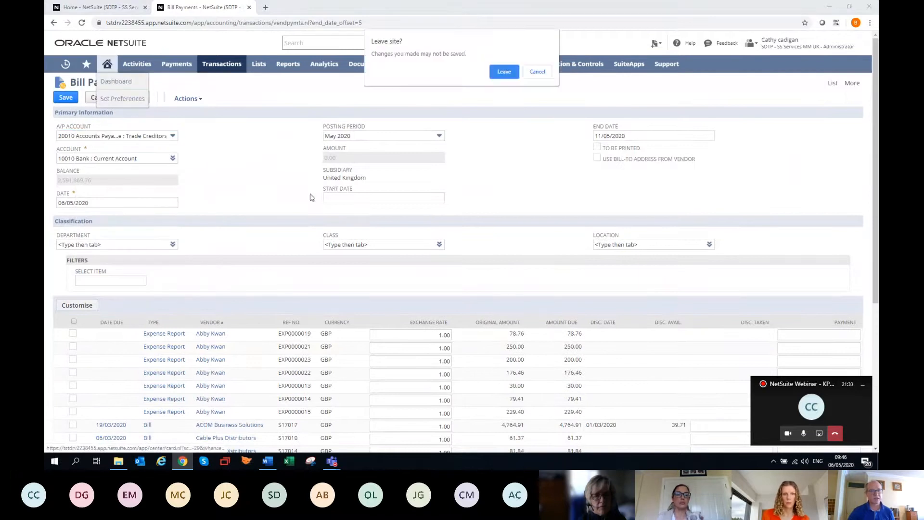
{"action": "left_click", "coordinate": [503, 72]}
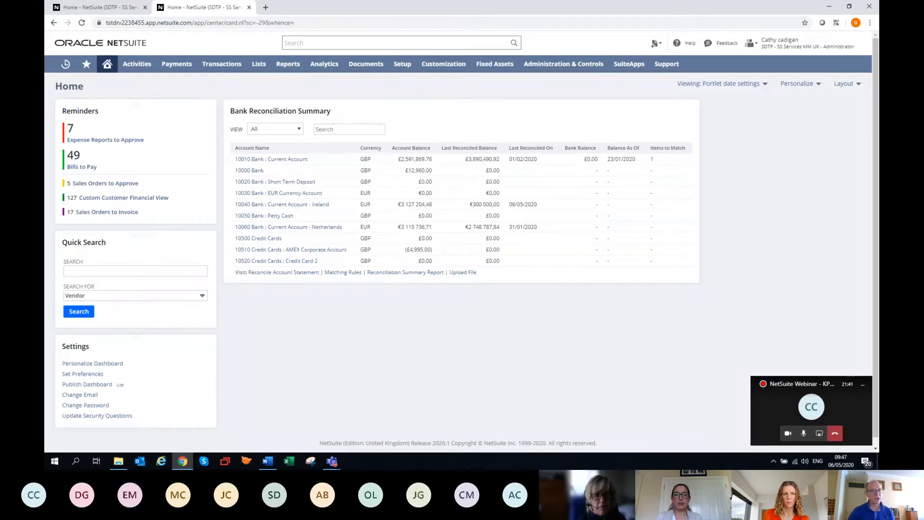
Reopen the dashboard personalization and add a Custom Search portlet to the home dashboard
{"action": "left_click", "coordinate": [167, 271]}
{"action": "left_click", "coordinate": [789, 83]}
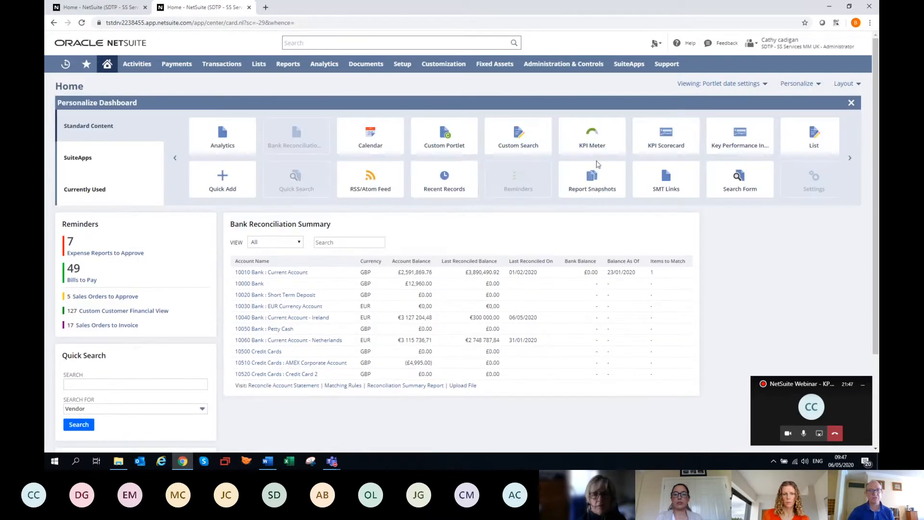
{"action": "left_click", "coordinate": [516, 147]}
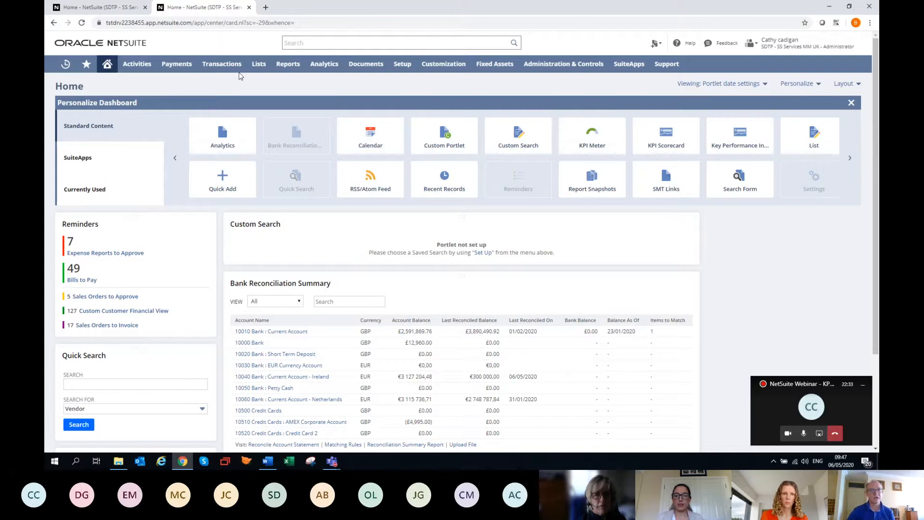
Open the Customers list in a separate tab, examine its Custom Financial view's full search customization options, and return to the home dashboard
{"action": "mouse_move", "coordinate": [260, 70]}
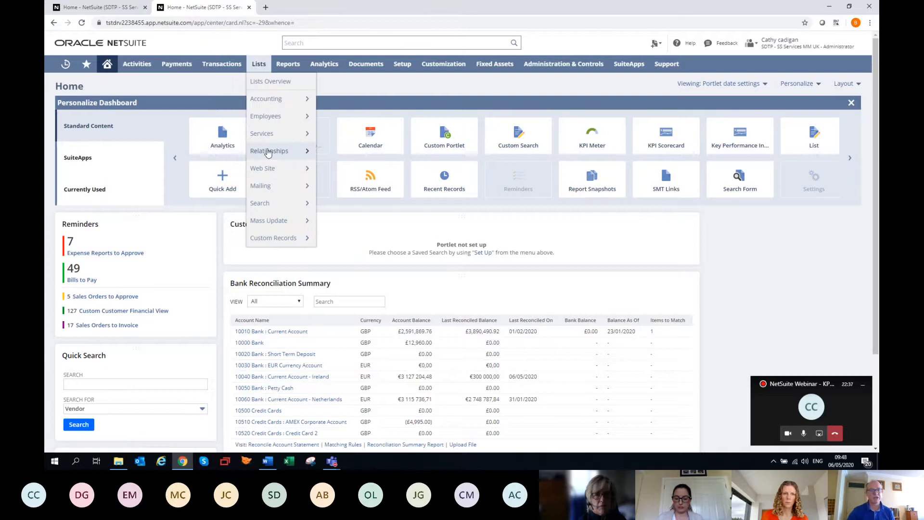
{"action": "mouse_move", "coordinate": [268, 152]}
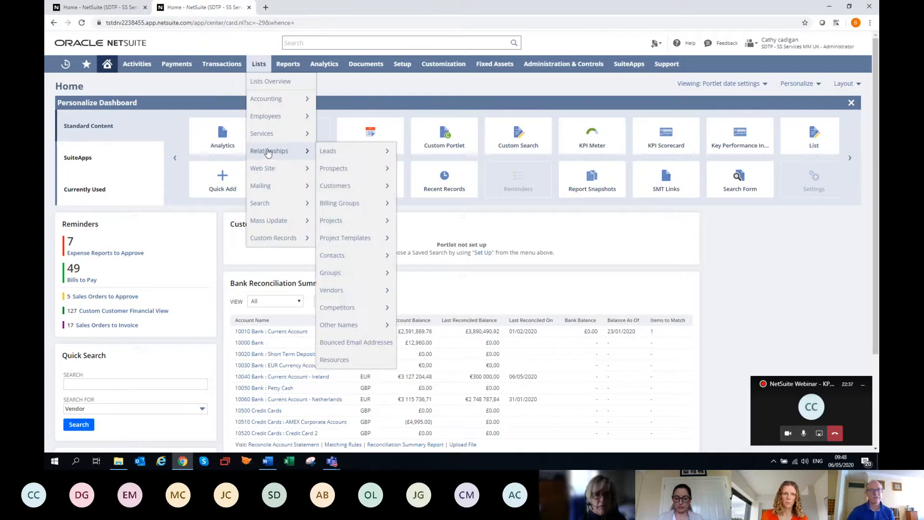
{"action": "left_click", "coordinate": [330, 187]}
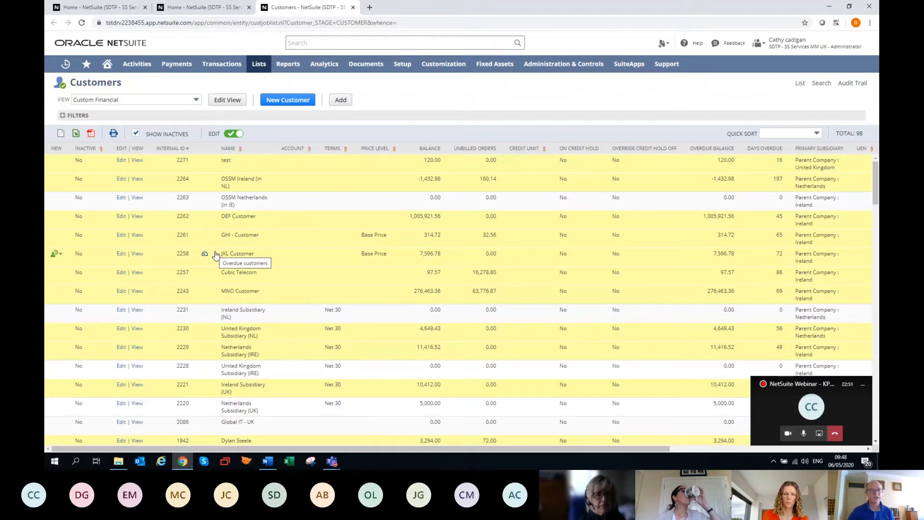
{"action": "left_click", "coordinate": [228, 99]}
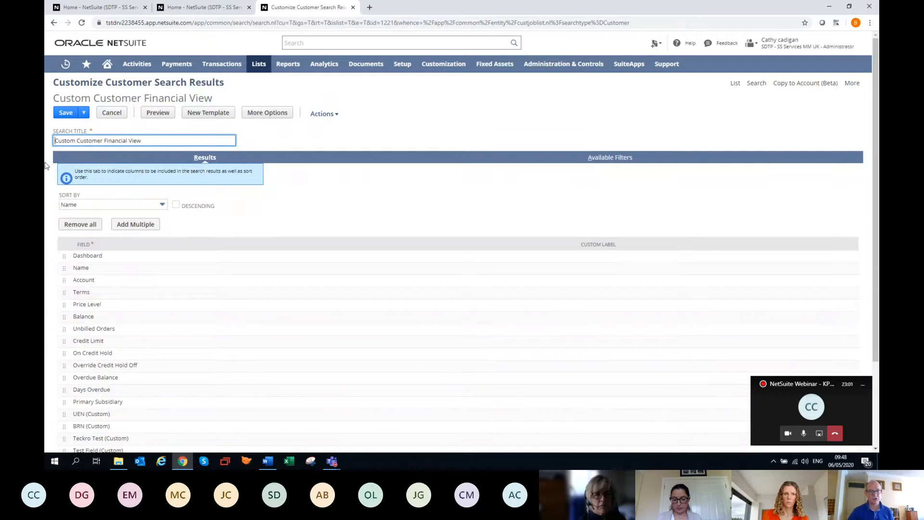
{"action": "left_click", "coordinate": [267, 113]}
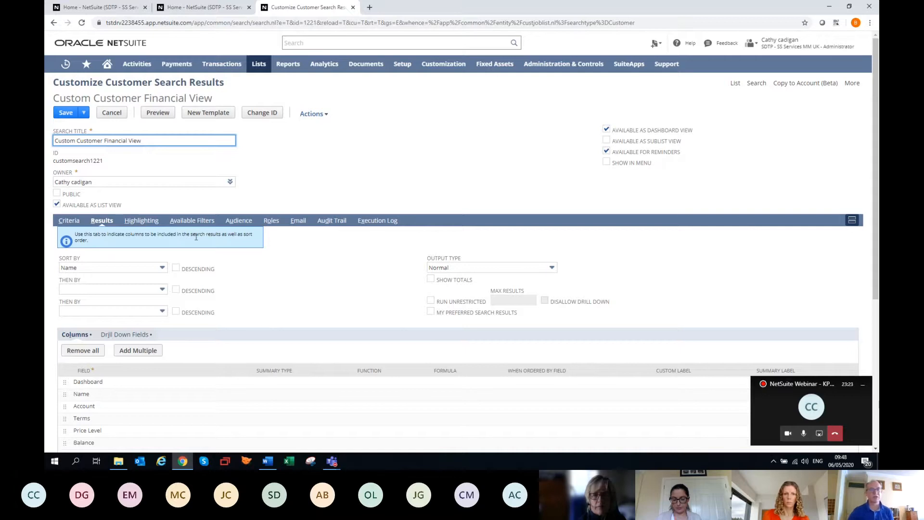
{"action": "left_click", "coordinate": [221, 9]}
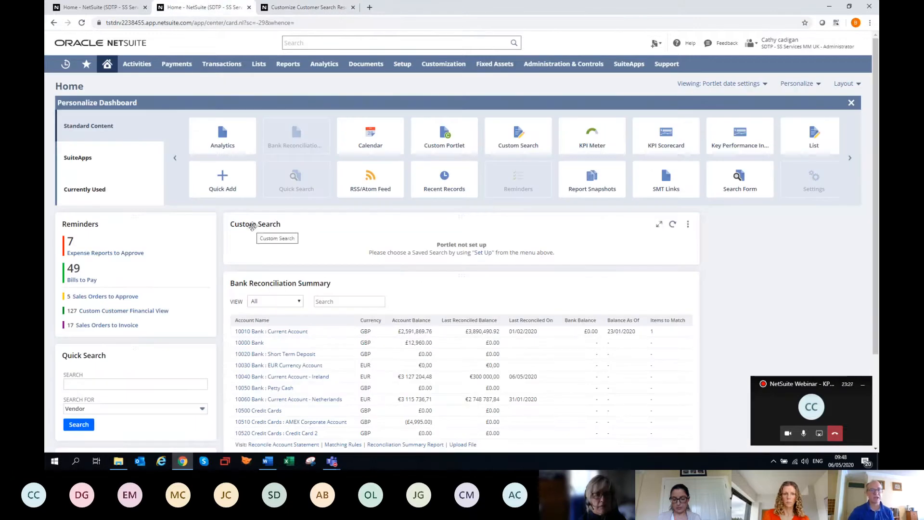
Set up the Custom Search portlet to use the Spend by Vendor saved search
{"action": "left_click", "coordinate": [687, 224]}
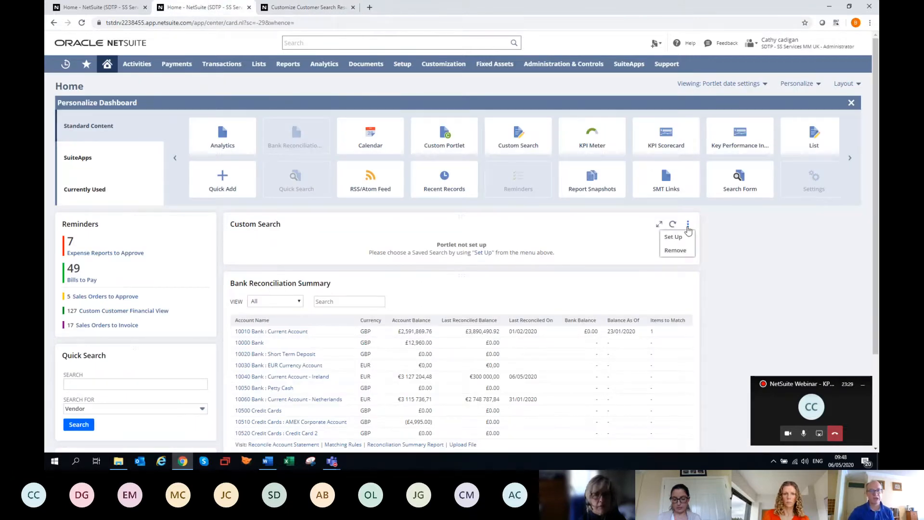
{"action": "left_click", "coordinate": [679, 237]}
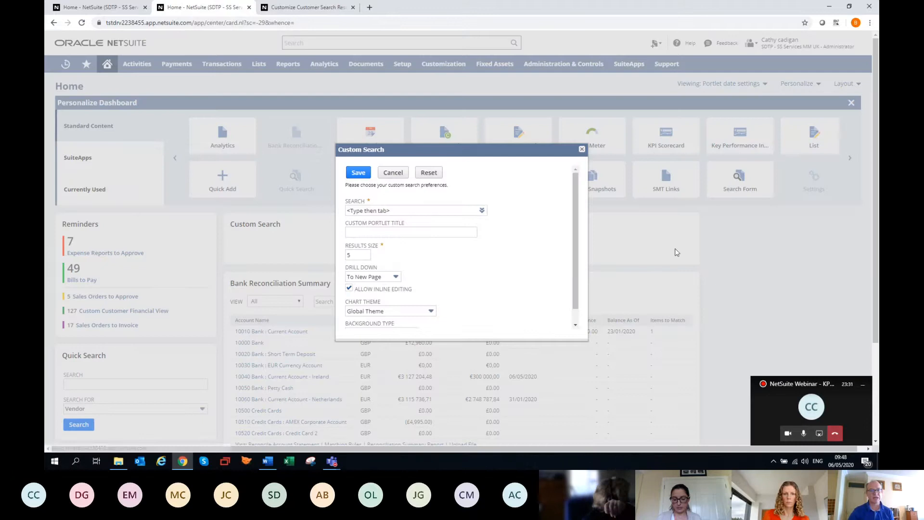
{"action": "left_click", "coordinate": [423, 211]}
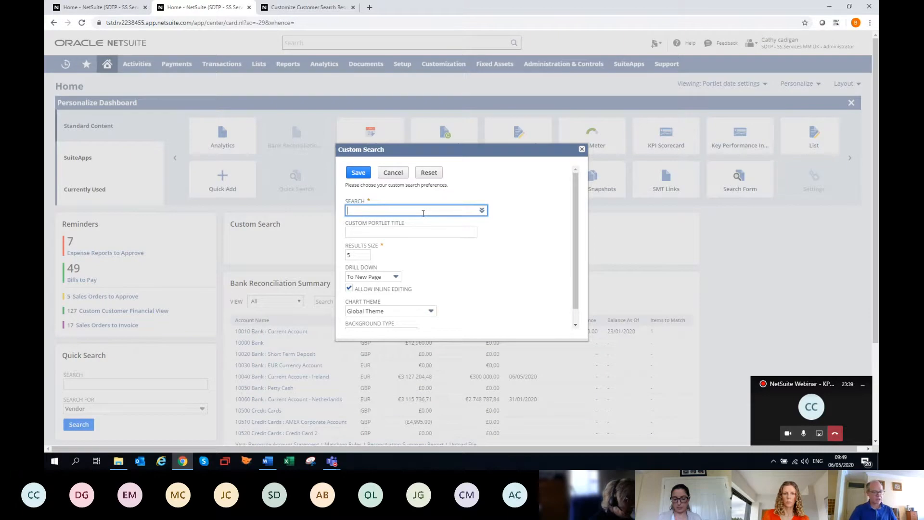
{"action": "type", "text": "spend "}
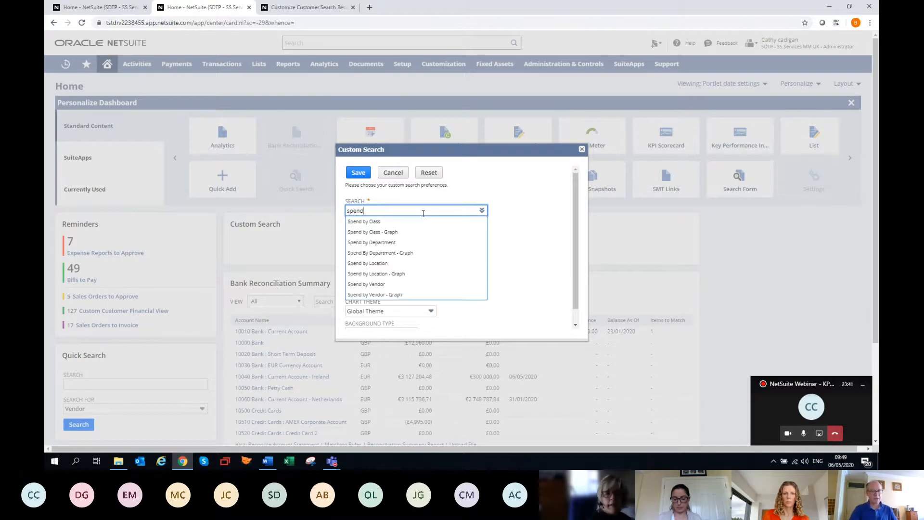
{"action": "type", "text": "by ve"}
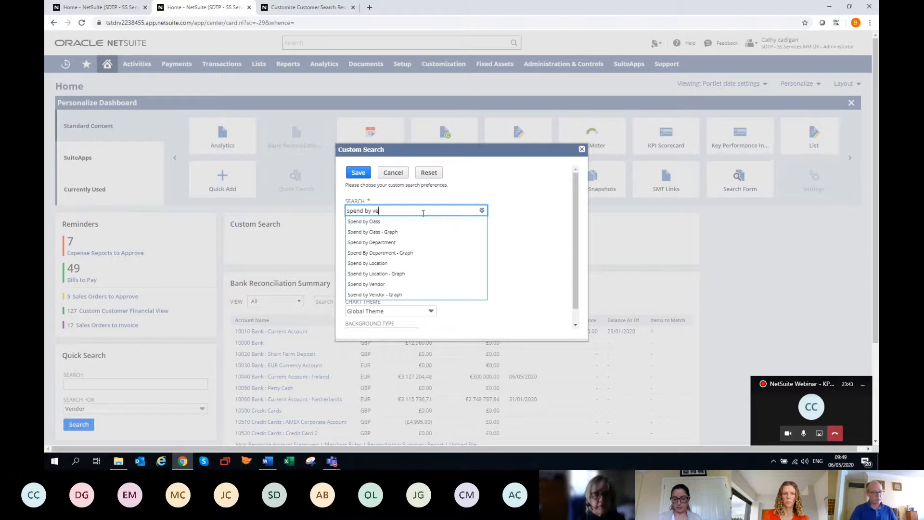
{"action": "type", "text": "ndor"}
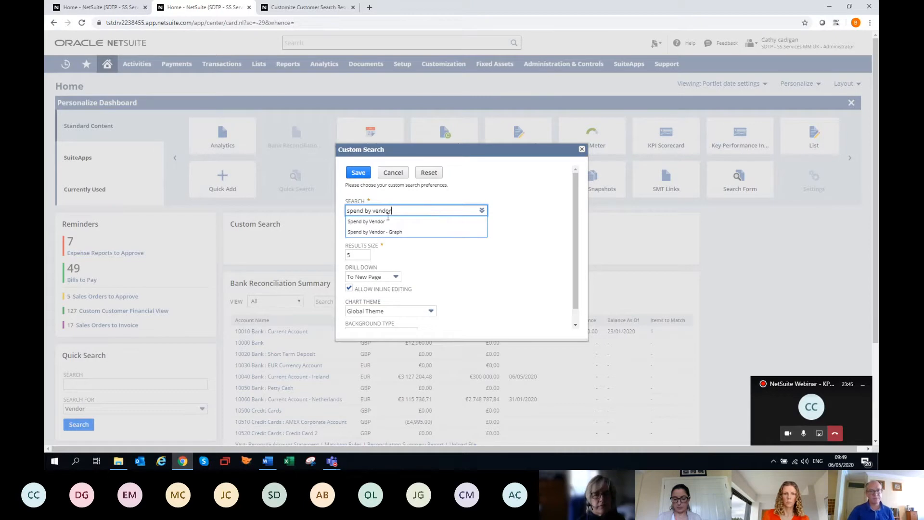
{"action": "left_click", "coordinate": [387, 221]}
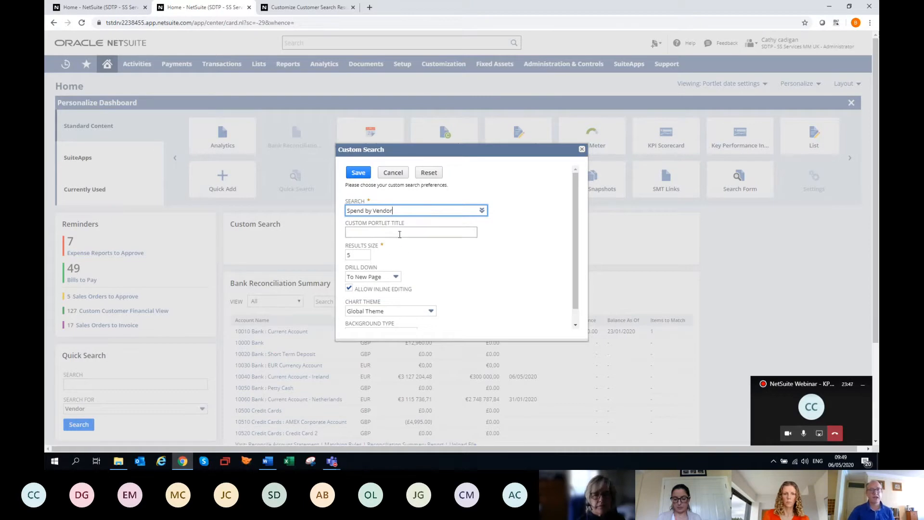
Title the custom search portlet Vendor Spend, set its results size to 10, and save the setup
{"action": "left_click", "coordinate": [400, 232]}
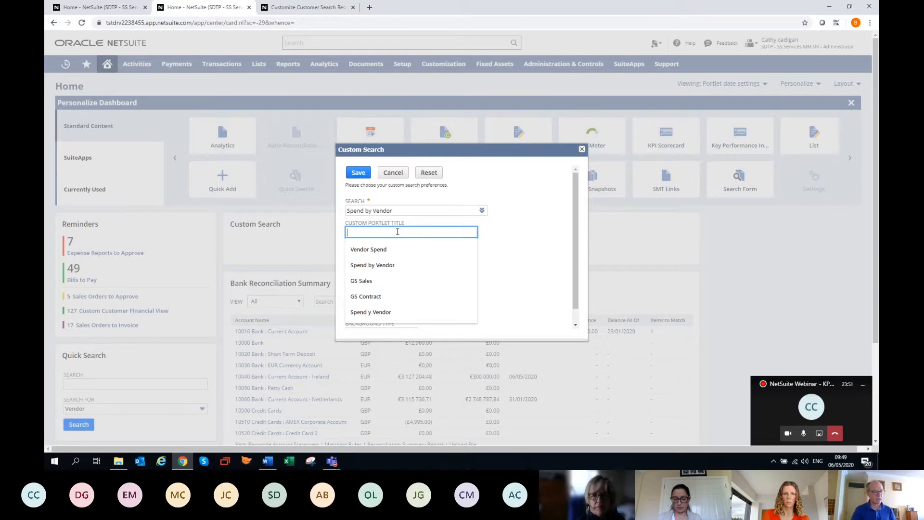
{"action": "type", "text": "Ven"}
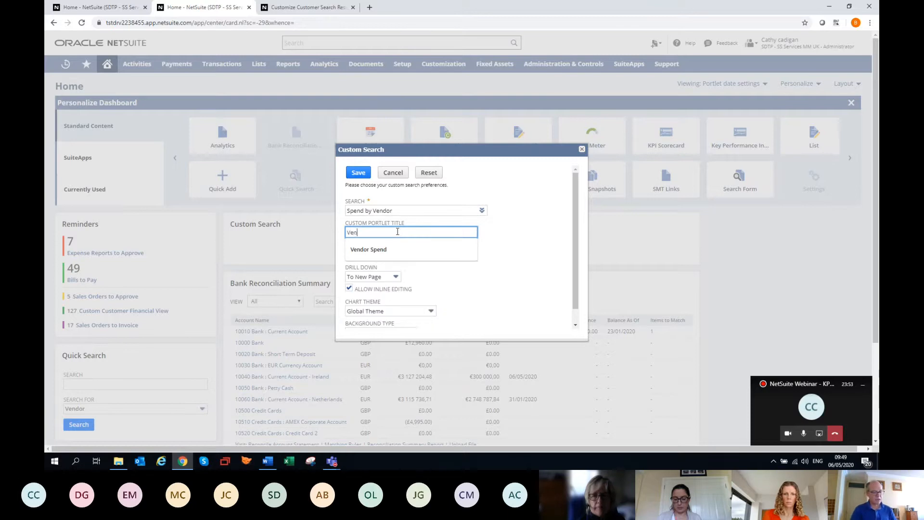
{"action": "type", "text": "dor"}
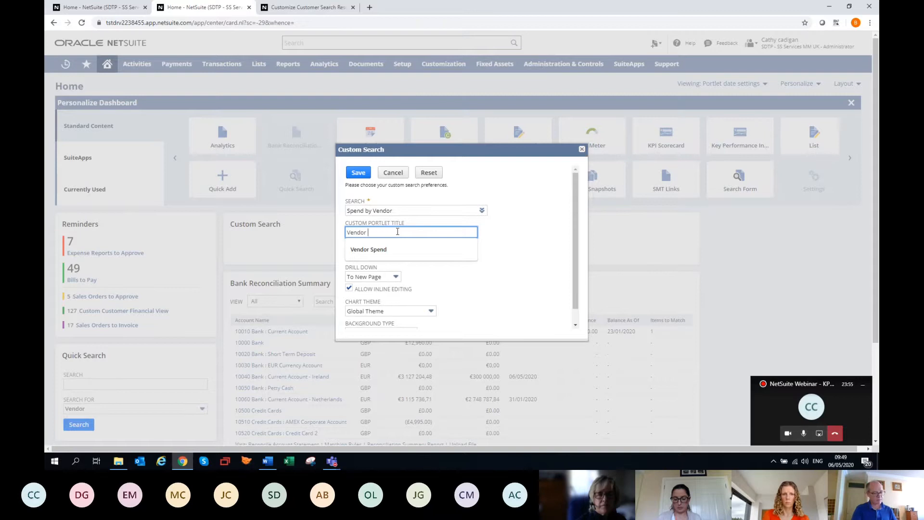
{"action": "type", "text": " Spen"}
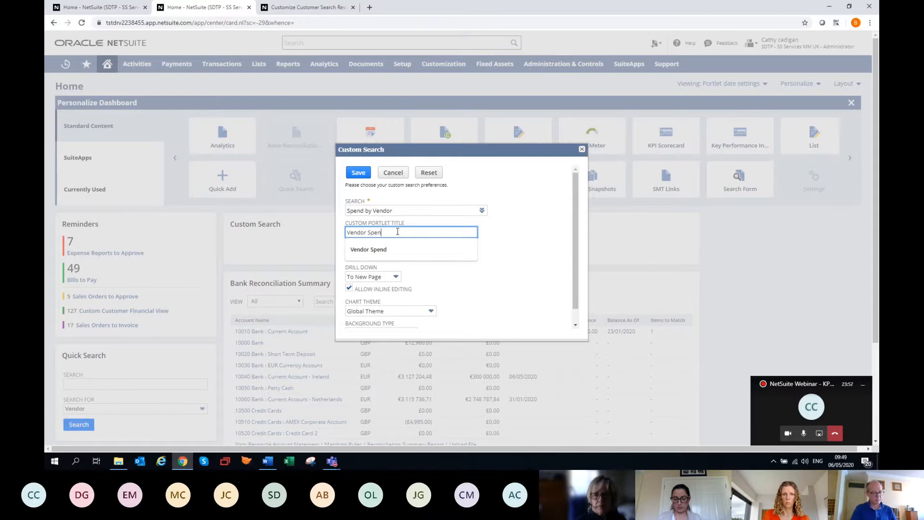
{"action": "type", "text": "d"}
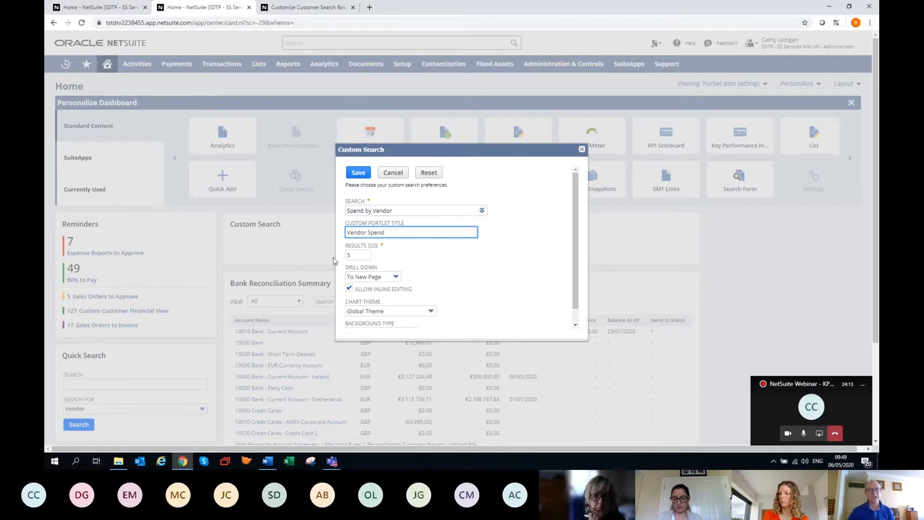
{"action": "left_click", "coordinate": [362, 256]}
{"action": "left_click_drag", "start_coordinate": [358, 255], "coordinate": [336, 258]}
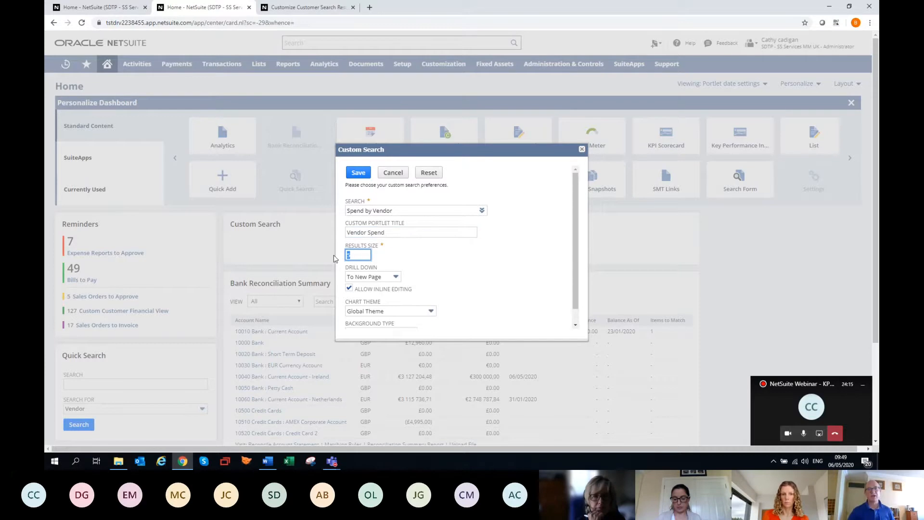
{"action": "type", "text": "10"}
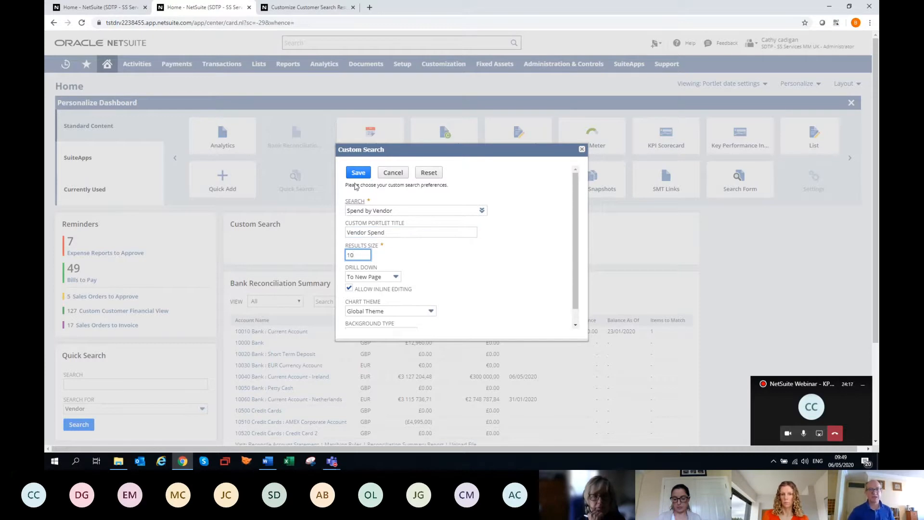
{"action": "left_click", "coordinate": [358, 172]}
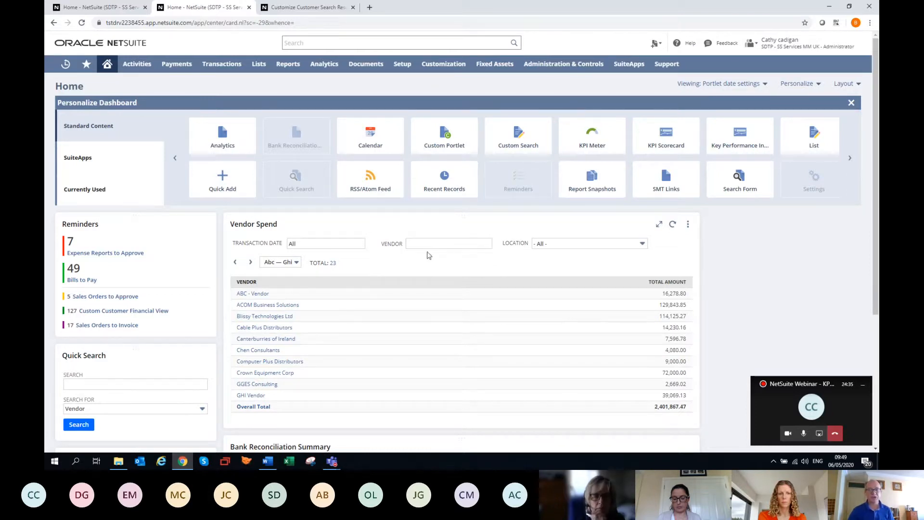
Maximize the Vendor Spend portlet to review the complete vendor list, and restore it to its normal size
{"action": "left_click", "coordinate": [660, 225]}
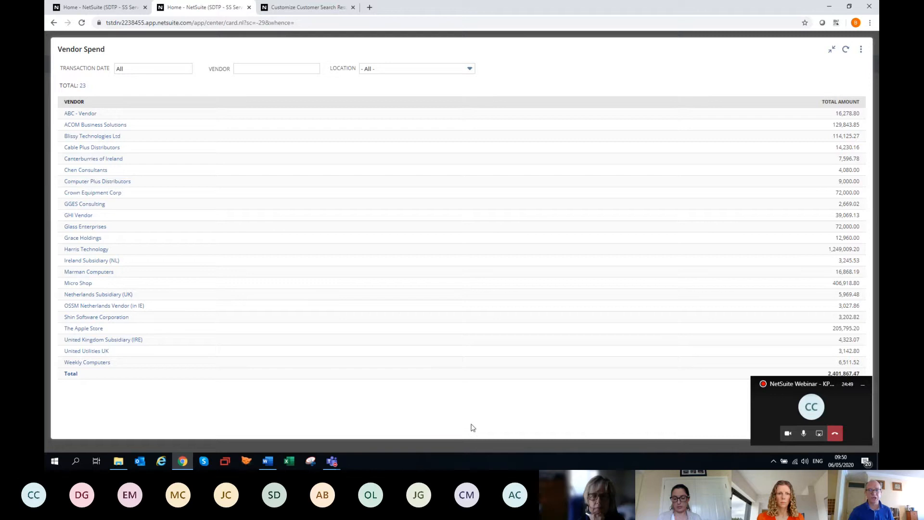
{"action": "left_click", "coordinate": [831, 50]}
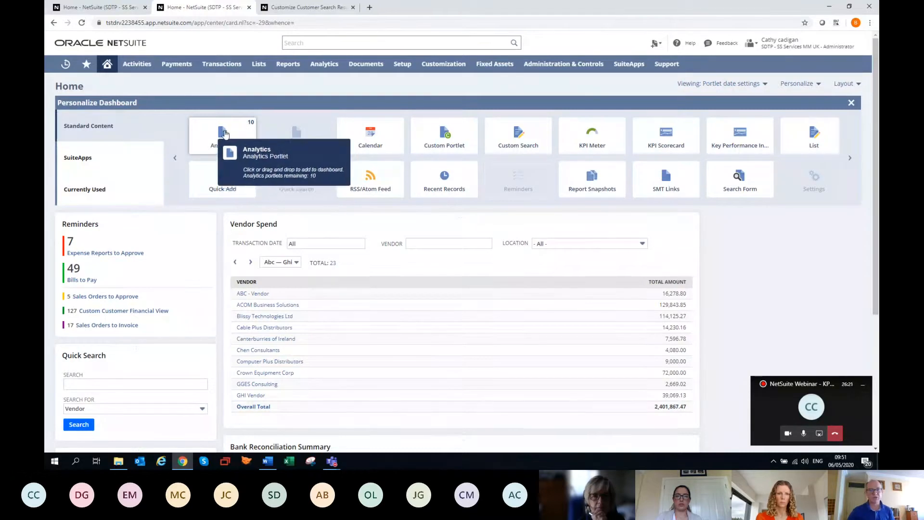
Add an Analytics portlet and set it to show Sales by Customer Summary from the Sales (Invoiced) Workbook
{"action": "left_click", "coordinate": [224, 133]}
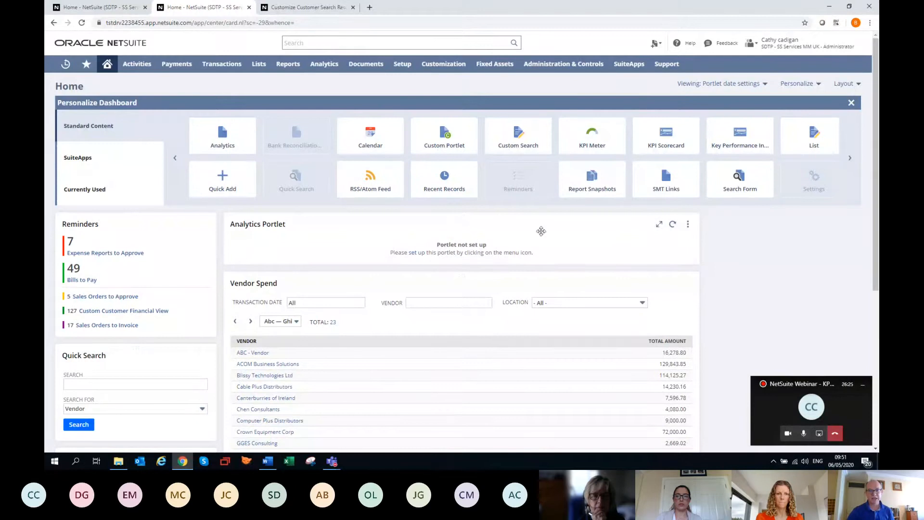
{"action": "left_click", "coordinate": [688, 224]}
{"action": "left_click", "coordinate": [686, 242]}
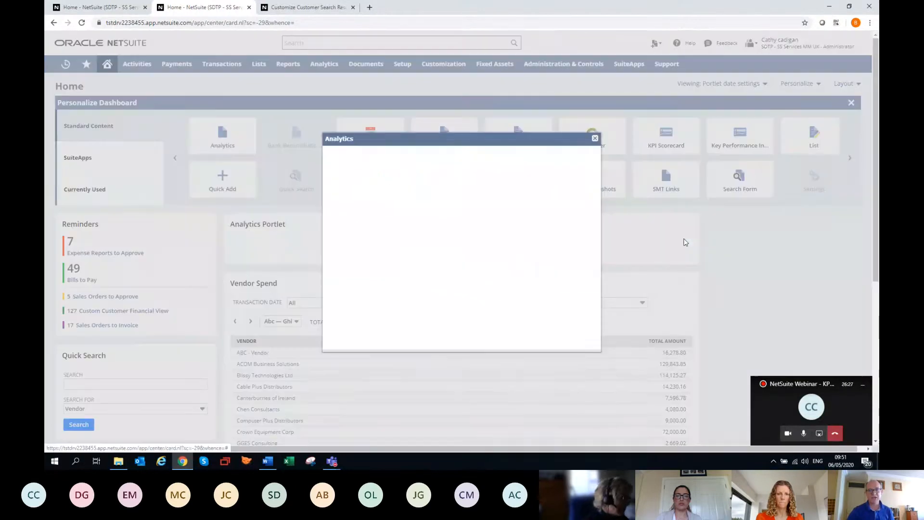
{"action": "scroll", "coordinate": [448, 278], "scroll_direction": "down", "scroll_amount": 3}
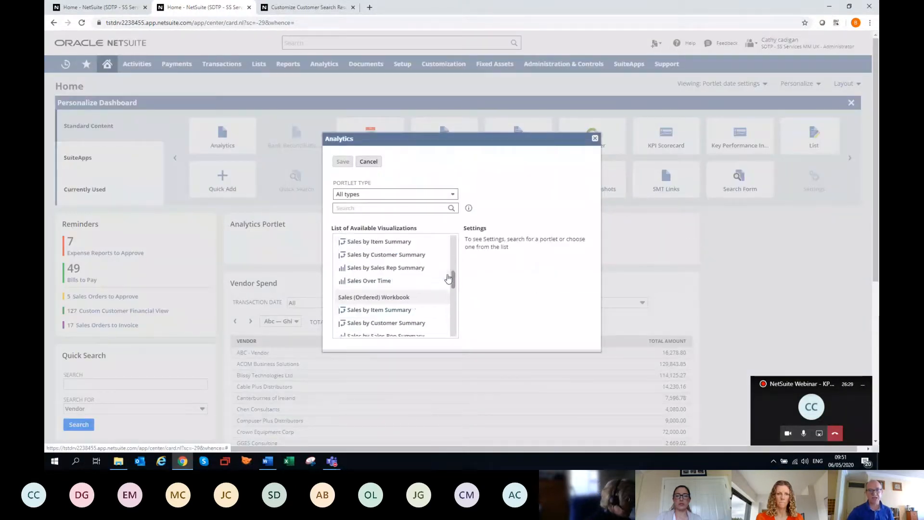
{"action": "left_click", "coordinate": [396, 251]}
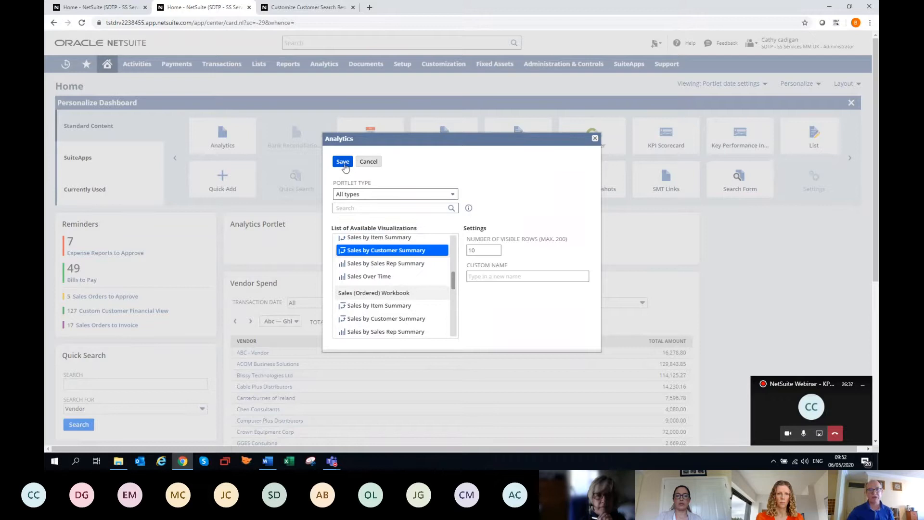
{"action": "left_click", "coordinate": [343, 162]}
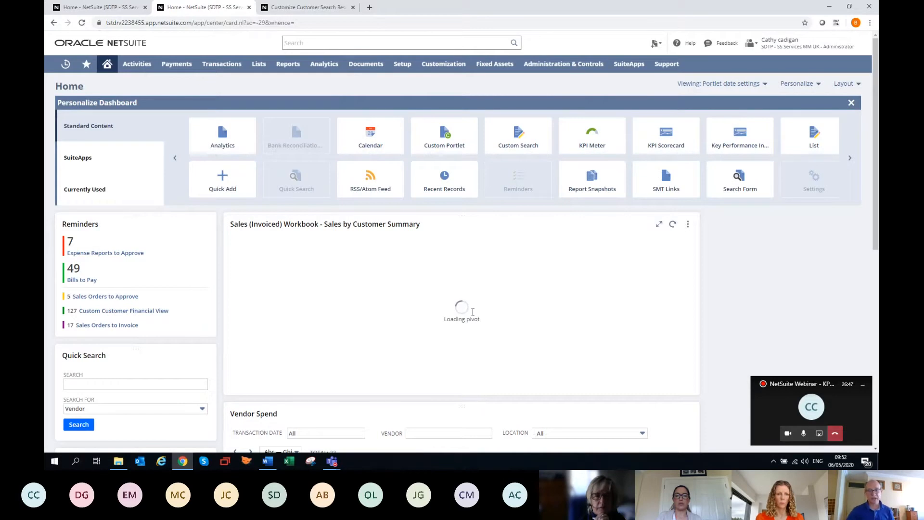
Maximize the Sales by Customer Summary pivot, collapse and re-expand its customer rows, and restore the portlet to its normal size
{"action": "left_click", "coordinate": [688, 226]}
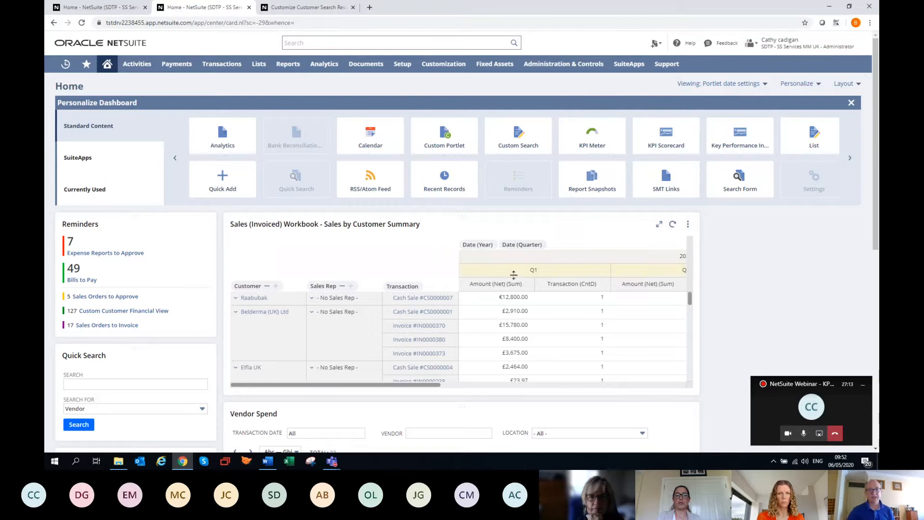
{"action": "left_click", "coordinate": [659, 224]}
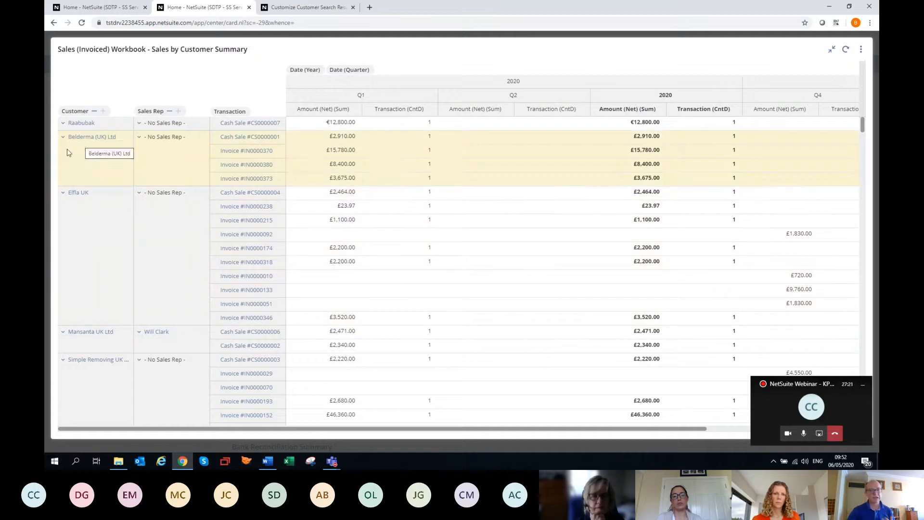
{"action": "left_click", "coordinate": [94, 113]}
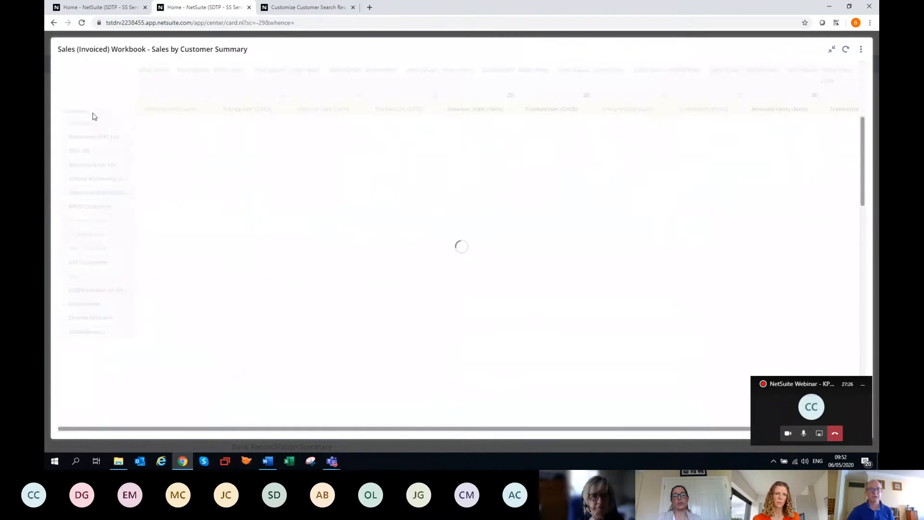
{"action": "left_click", "coordinate": [103, 112]}
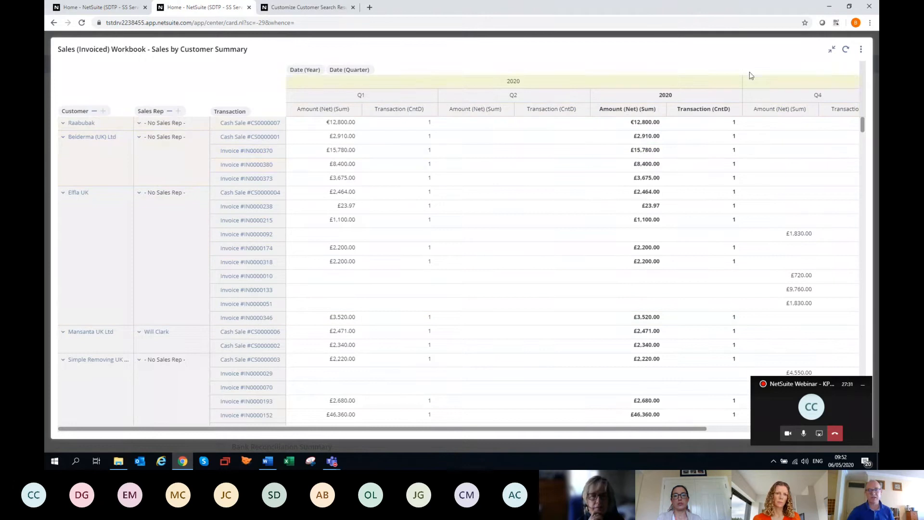
{"action": "left_click", "coordinate": [833, 51]}
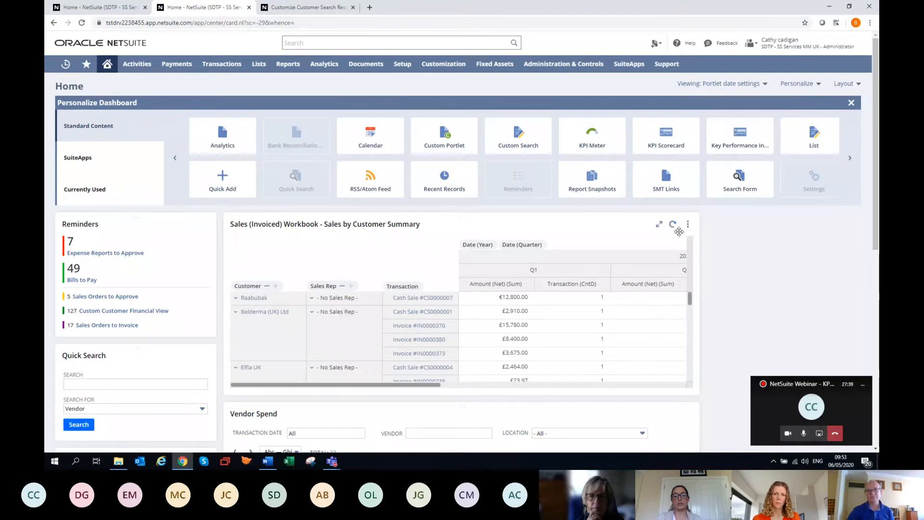
Refresh the Sales by Customer Summary portlet to reload its pivot data
{"action": "mouse_move", "coordinate": [686, 225]}
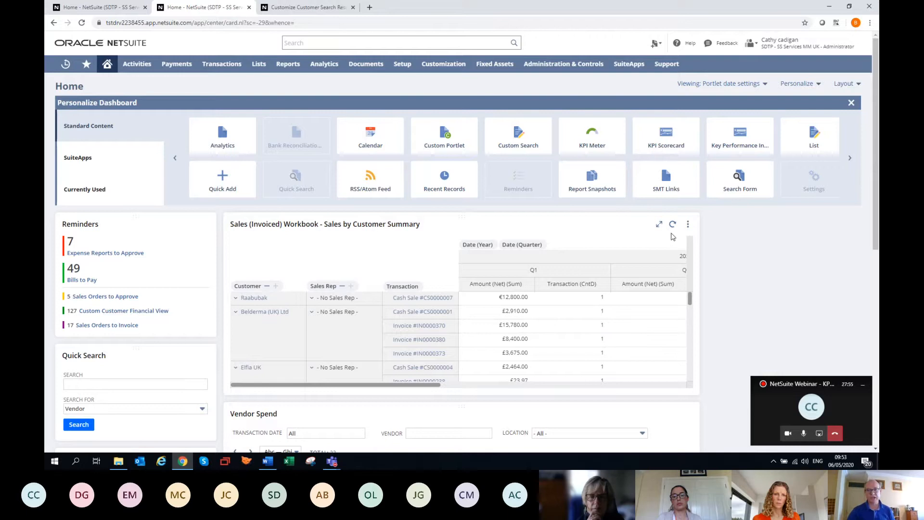
{"action": "left_click", "coordinate": [672, 225]}
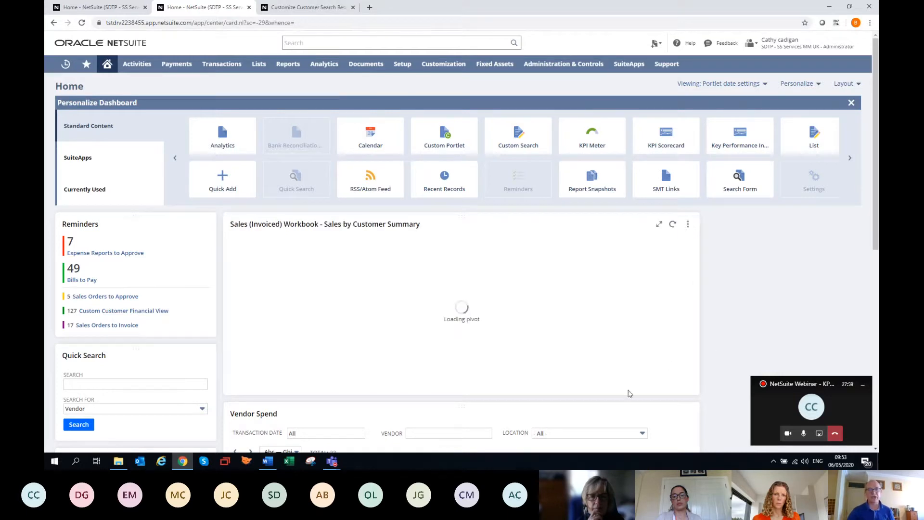
{"action": "left_click", "coordinate": [688, 224]}
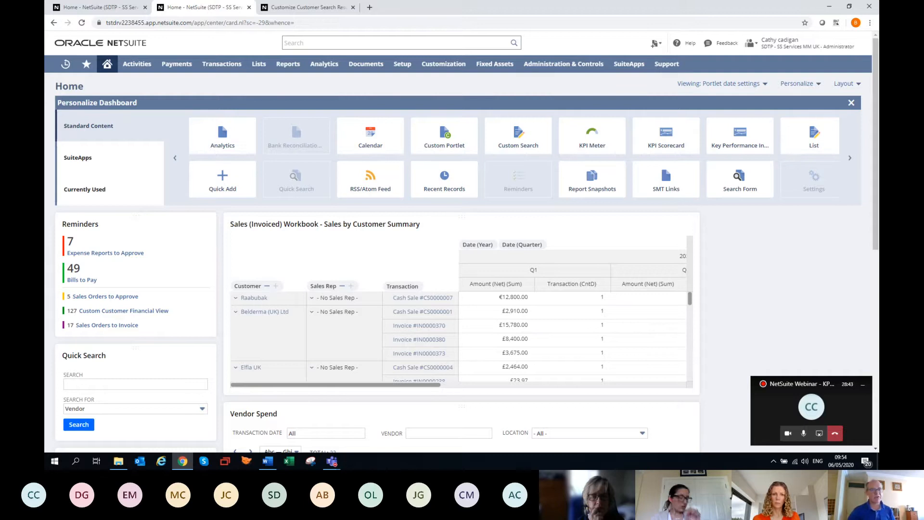
Add the Subsidiary Navigator SuiteApp portlet to the dashboard
{"action": "left_click", "coordinate": [91, 163]}
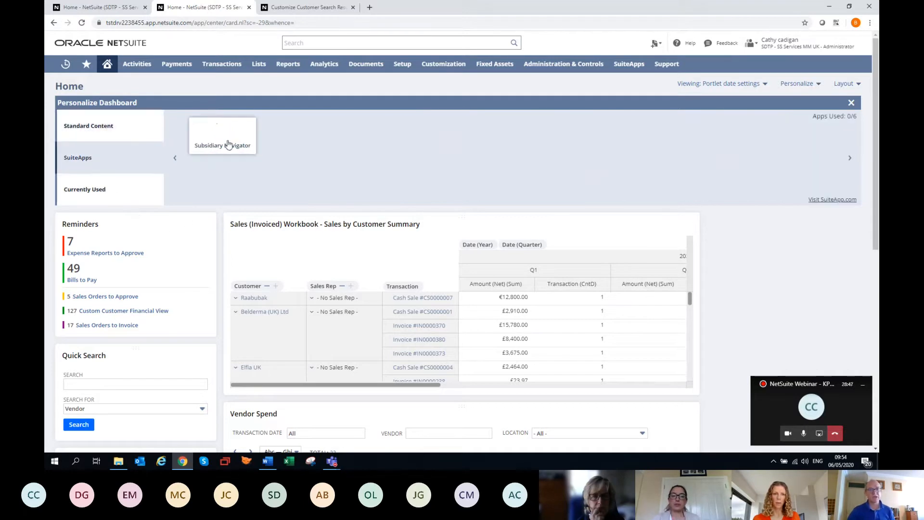
{"action": "mouse_move", "coordinate": [222, 143]}
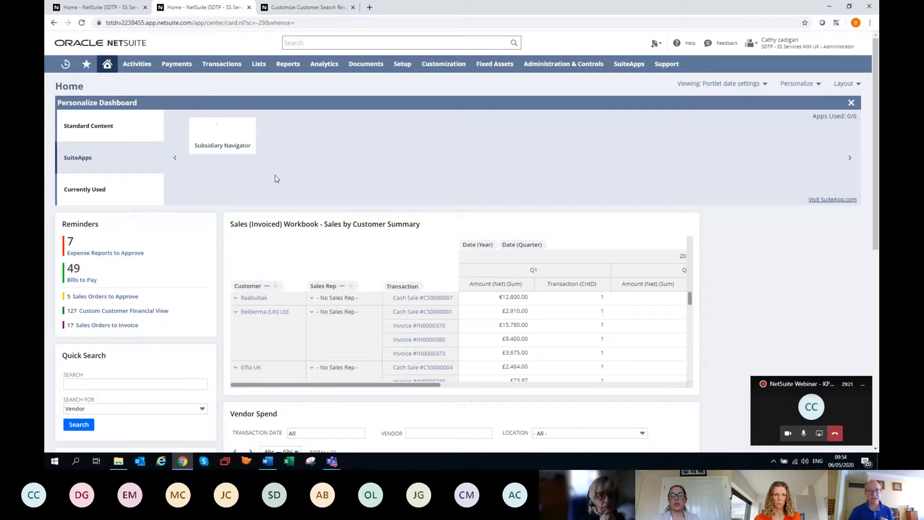
{"action": "left_click", "coordinate": [213, 147]}
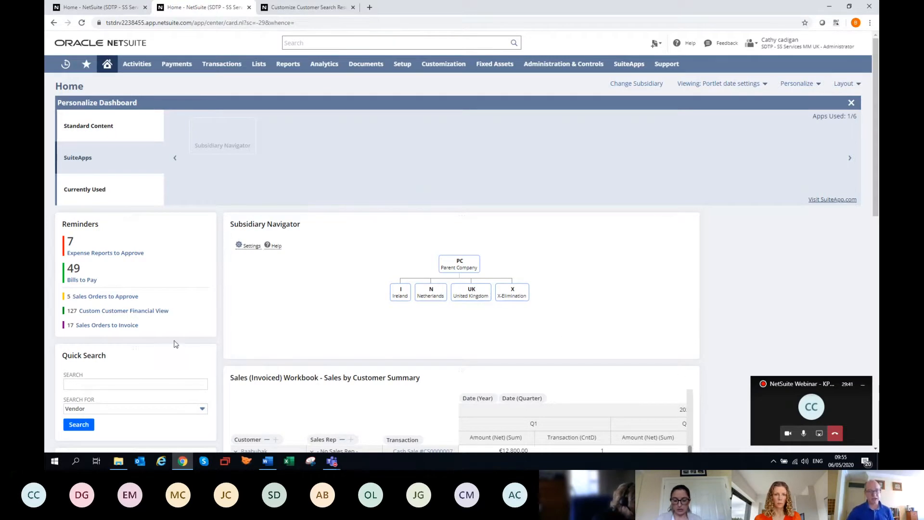
Move the Quick Search portlet into the empty right-hand column and place Vendor Spend above the Sales (Invoiced) Workbook portlet
{"action": "left_click_drag", "start_coordinate": [165, 355], "coordinate": [784, 231]}
{"action": "scroll", "coordinate": [298, 373], "scroll_direction": "down", "scroll_amount": 6}
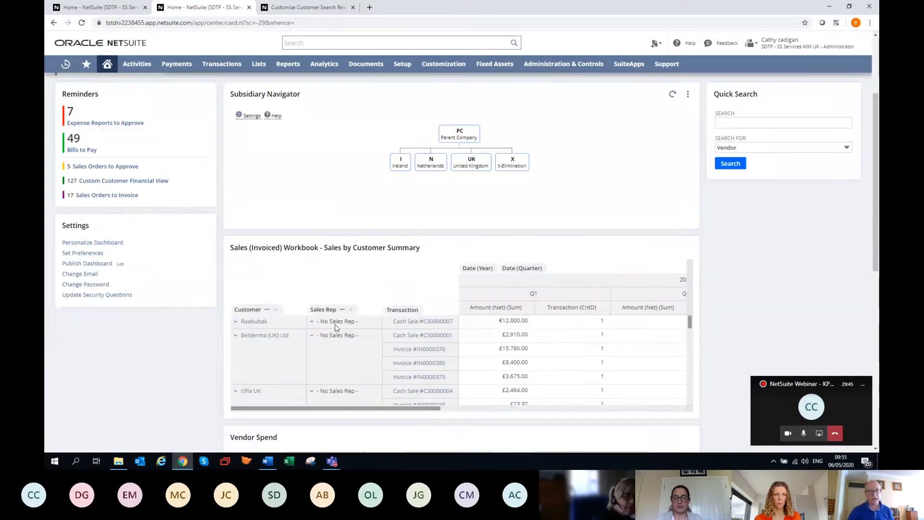
{"action": "left_click_drag", "start_coordinate": [355, 265], "coordinate": [359, 93]}
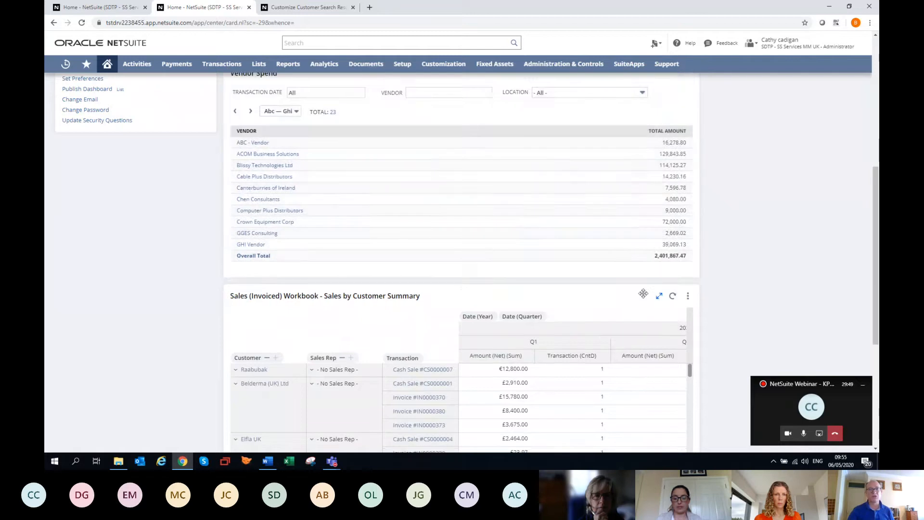
{"action": "scroll", "coordinate": [625, 302], "scroll_direction": "up", "scroll_amount": 5}
{"action": "scroll", "coordinate": [554, 410], "scroll_direction": "down", "scroll_amount": 2}
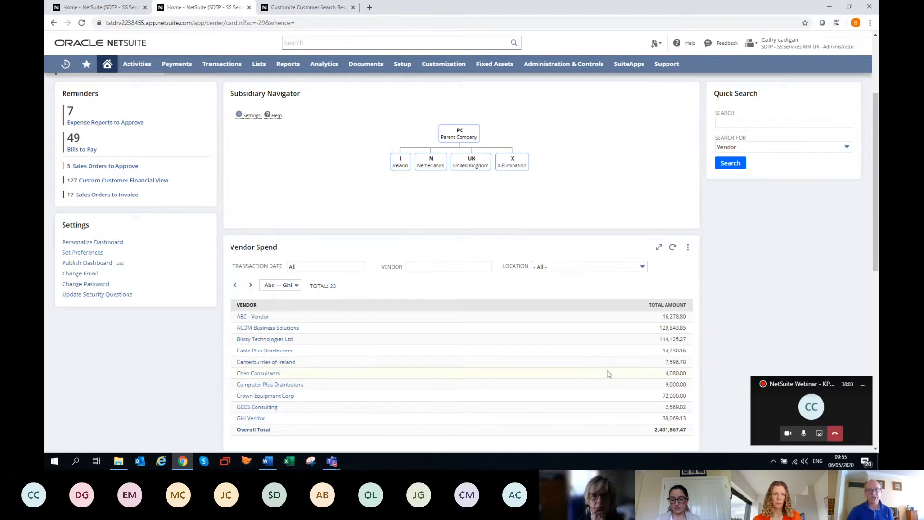
Filter the dashboard by the Ireland, Netherlands and United Kingdom subsidiaries in turn, and return to the Parent Company view
{"action": "left_click", "coordinate": [400, 166]}
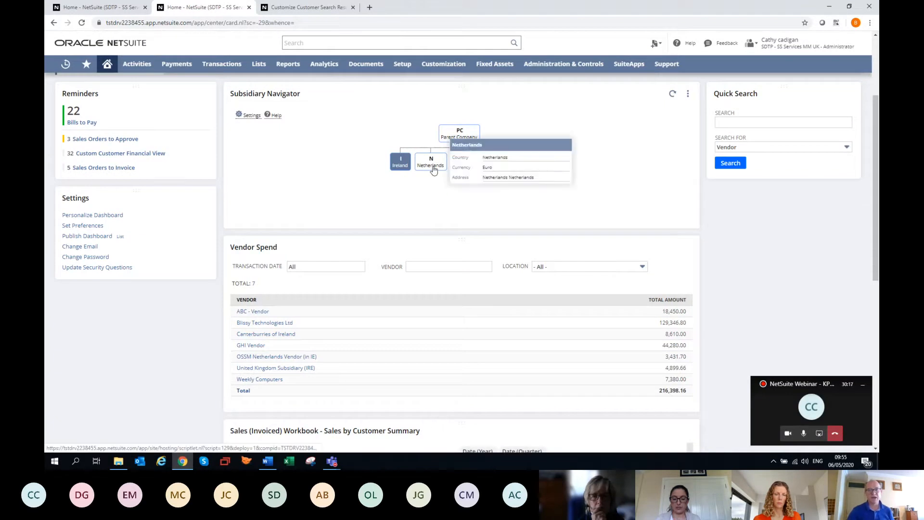
{"action": "left_click", "coordinate": [431, 164]}
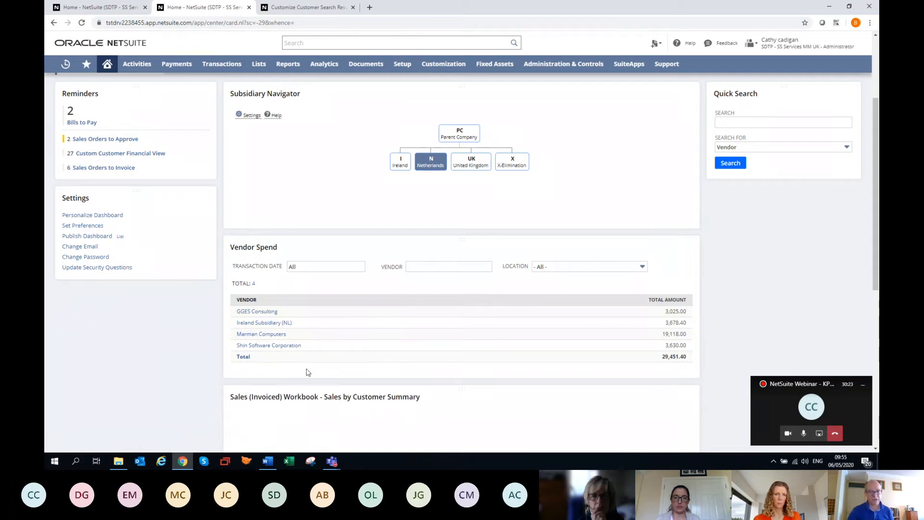
{"action": "left_click", "coordinate": [471, 164]}
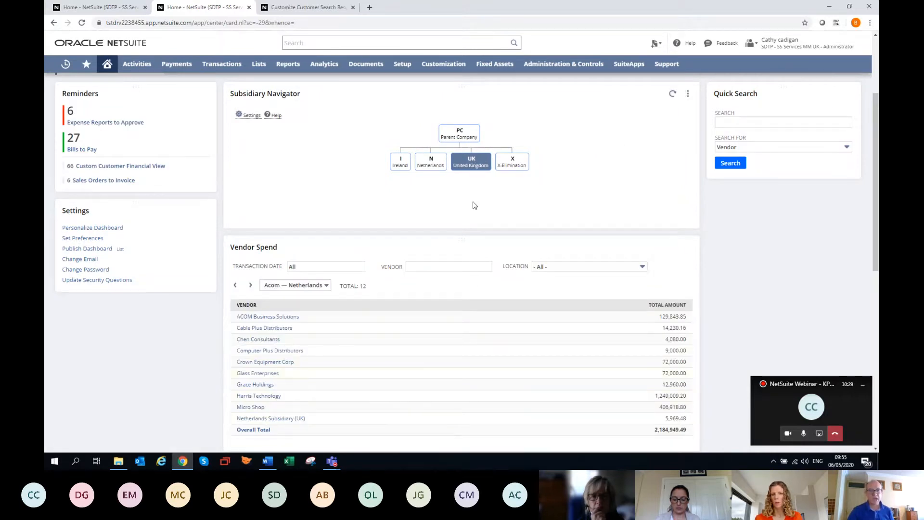
{"action": "mouse_move", "coordinate": [462, 140]}
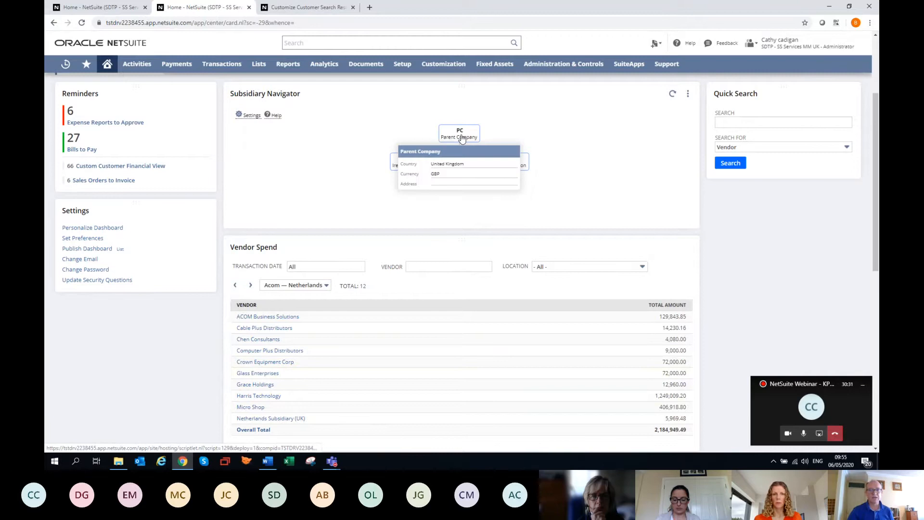
{"action": "left_click", "coordinate": [462, 139]}
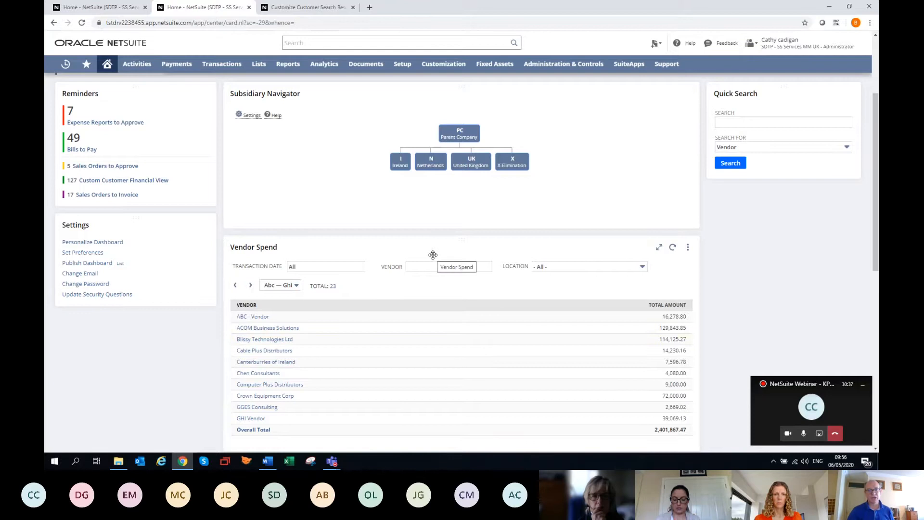
View the dashboard for the Ireland subsidiary once more and switch back to Parent Company
{"action": "scroll", "coordinate": [433, 262], "scroll_direction": "up", "scroll_amount": 2}
{"action": "mouse_move", "coordinate": [433, 260]}
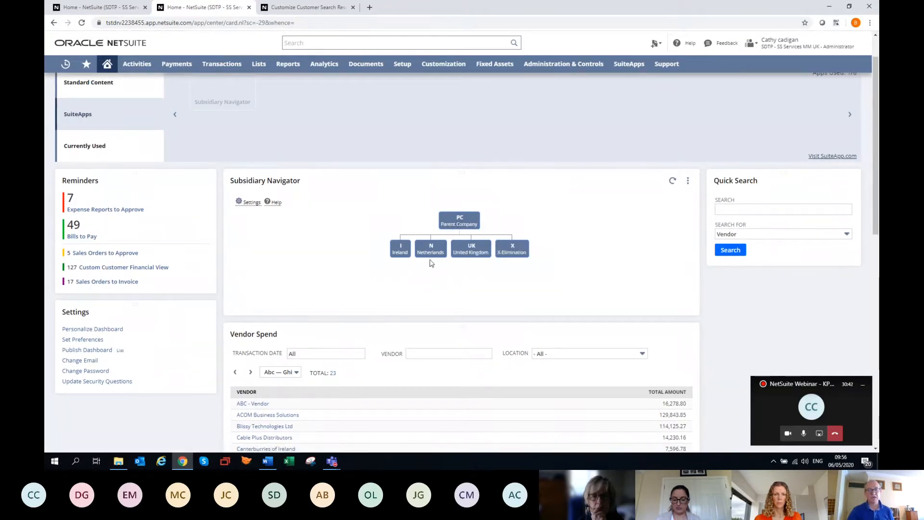
{"action": "left_click", "coordinate": [400, 249]}
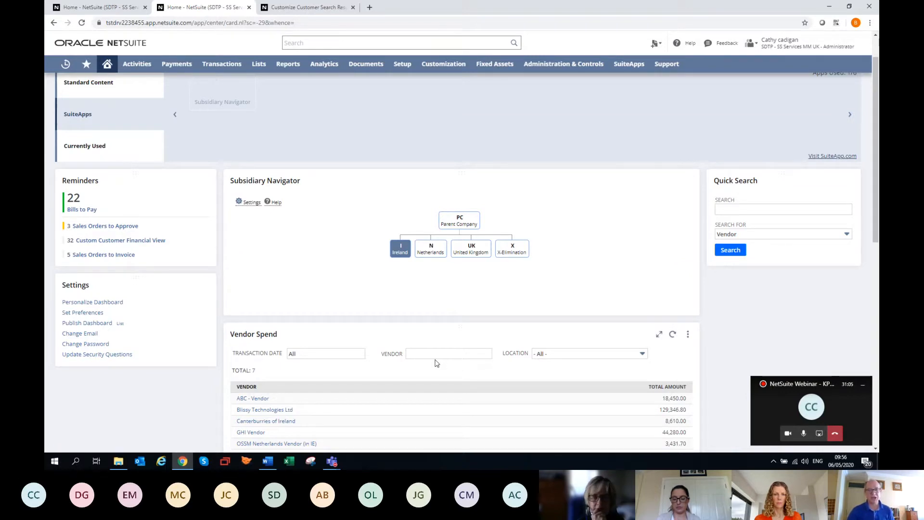
{"action": "left_click", "coordinate": [457, 222]}
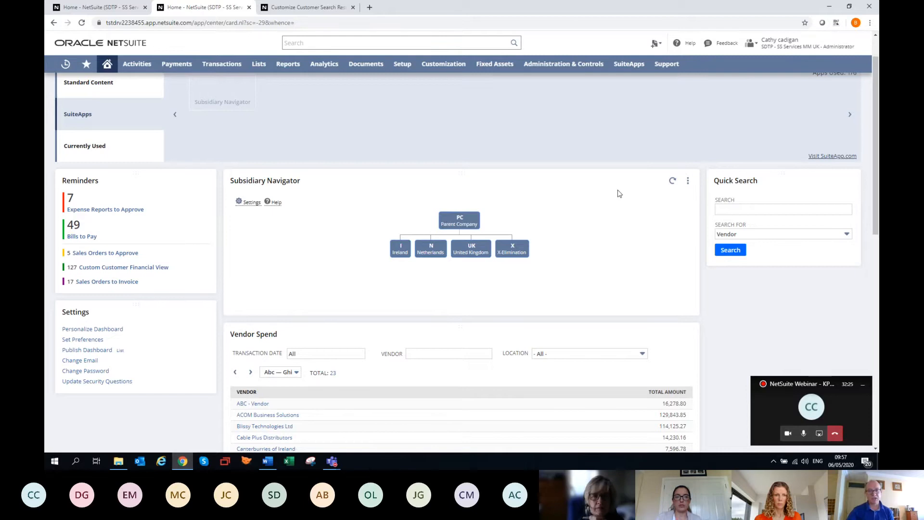
Add the Key Performance Indicators portlet from the standard content to the dashboard
{"action": "scroll", "coordinate": [619, 195], "scroll_direction": "up", "scroll_amount": 1}
{"action": "left_click", "coordinate": [88, 124]}
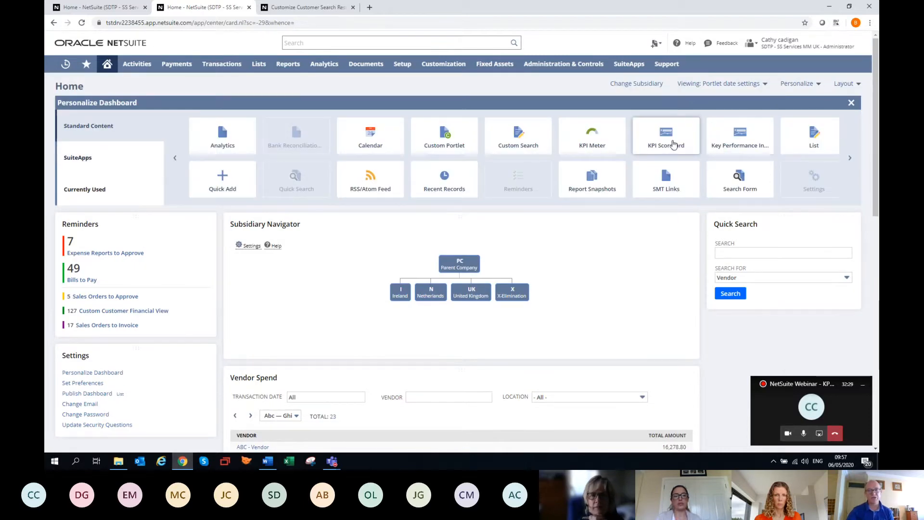
{"action": "left_click", "coordinate": [740, 138]}
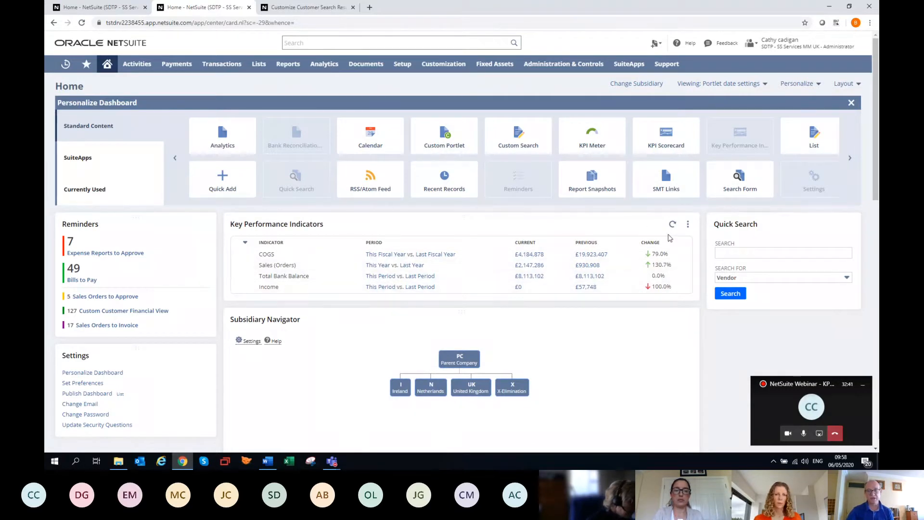
In the Key Performance Indicators setup, search the standard KPIs for "open op" and select Open Opportunities
{"action": "left_click", "coordinate": [688, 224]}
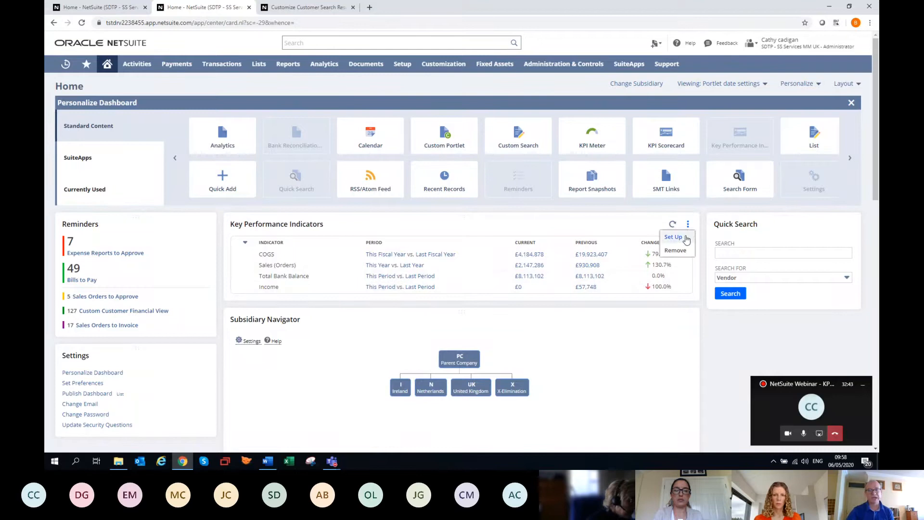
{"action": "left_click", "coordinate": [685, 237]}
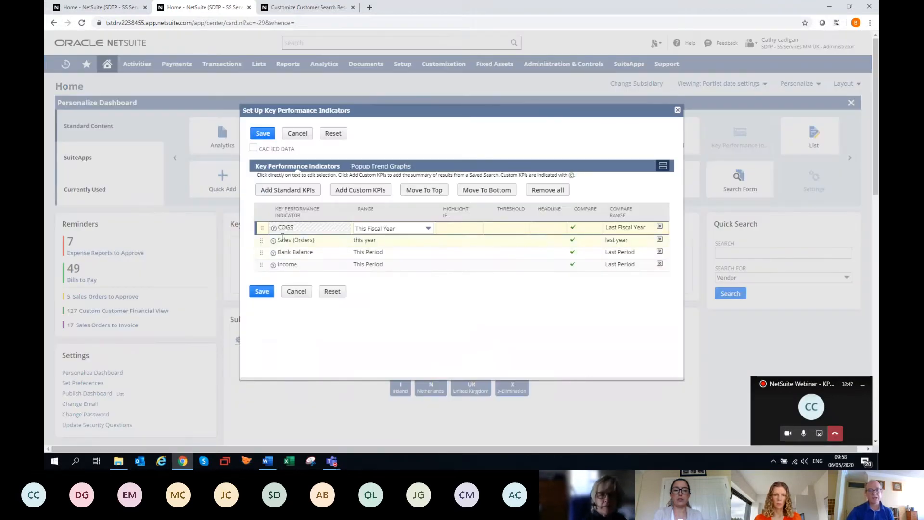
{"action": "left_click", "coordinate": [294, 191]}
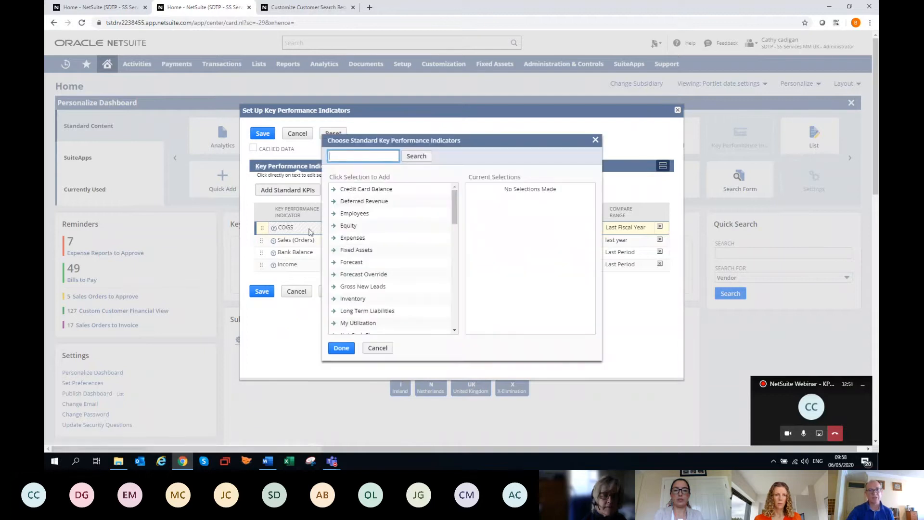
{"action": "left_click", "coordinate": [359, 154]}
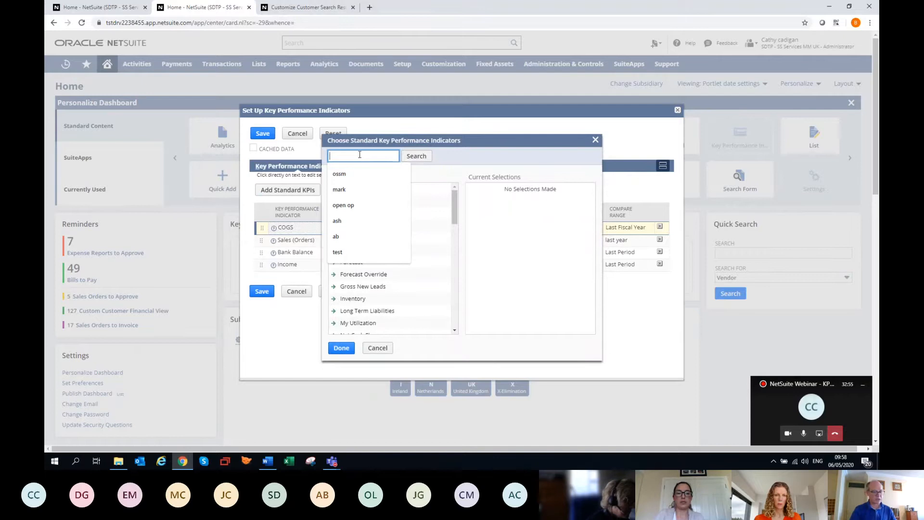
{"action": "type", "text": "open"}
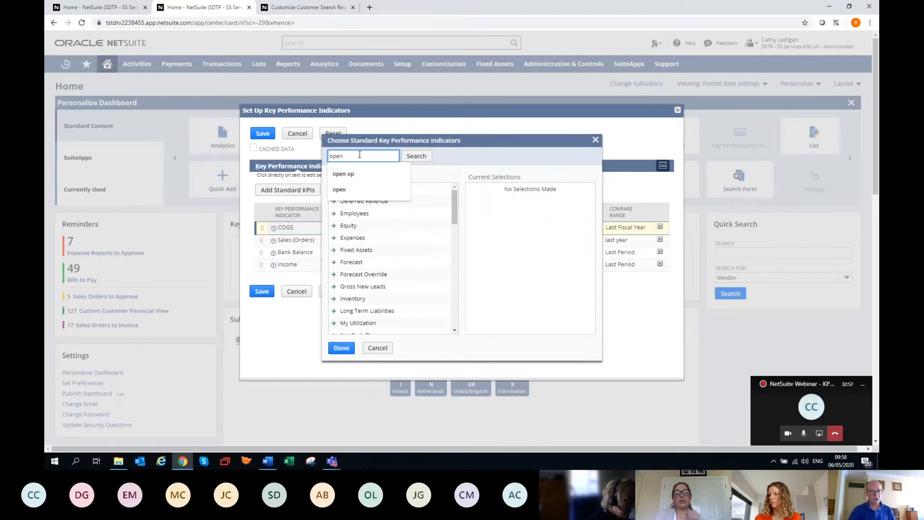
{"action": "type", "text": " op"}
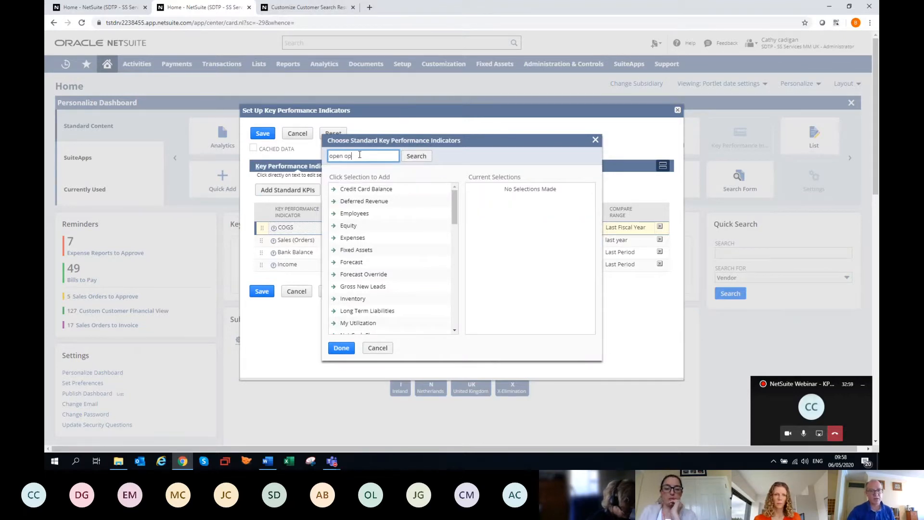
{"action": "key", "text": "Return"}
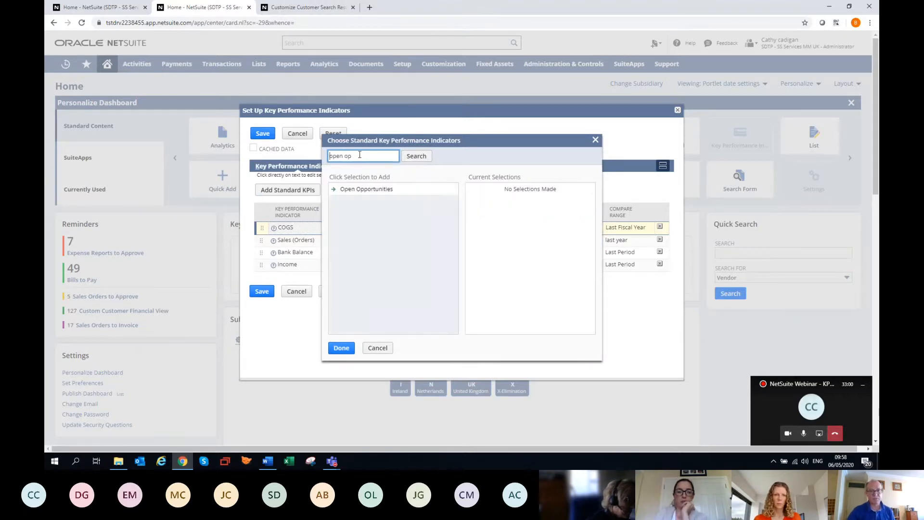
{"action": "left_click", "coordinate": [337, 189]}
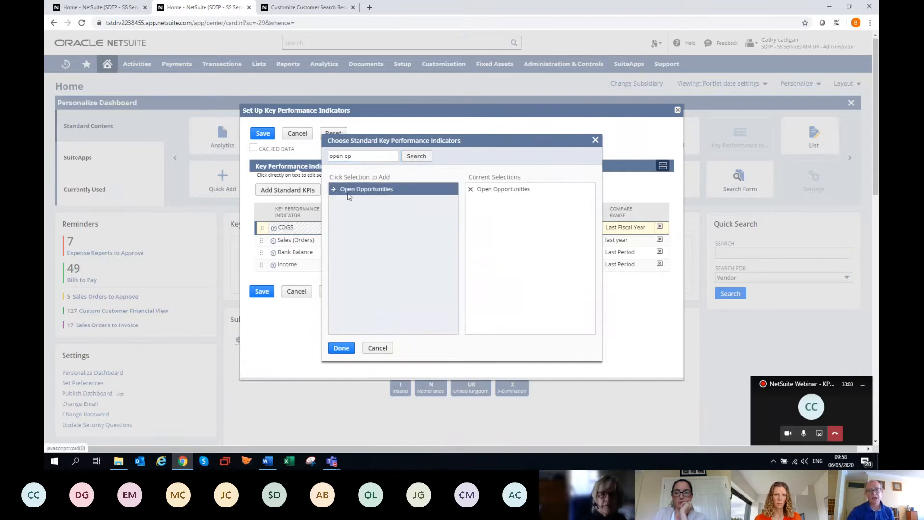
Search the standard KPIs for "open est", select the second Open Estimates entry, and add the chosen KPIs to the list
{"action": "left_click", "coordinate": [373, 157]}
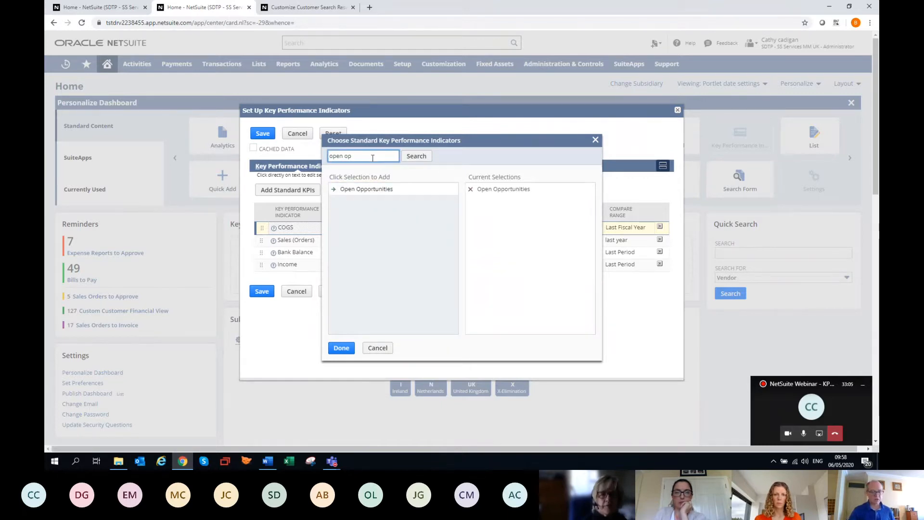
{"action": "key", "text": "BackSpace"}
{"action": "key", "text": "BackSpace"}
{"action": "type", "text": "est"}
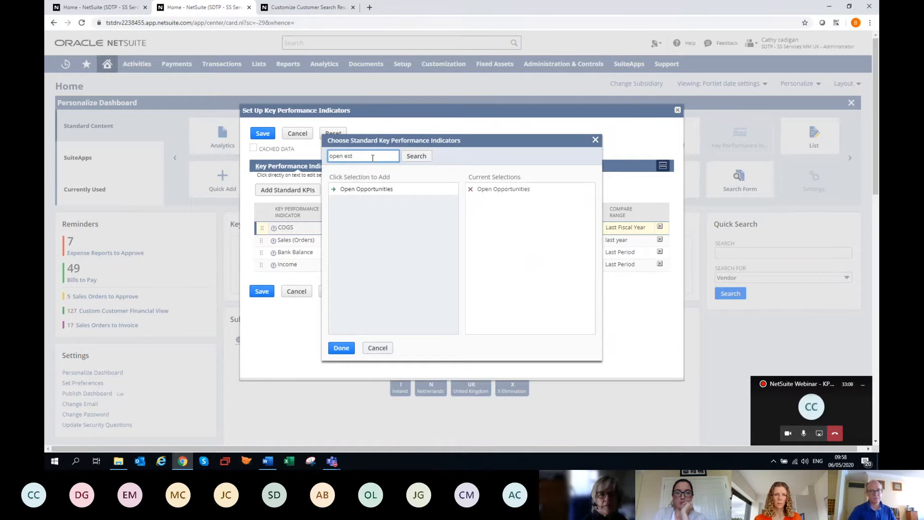
{"action": "key", "text": "Return"}
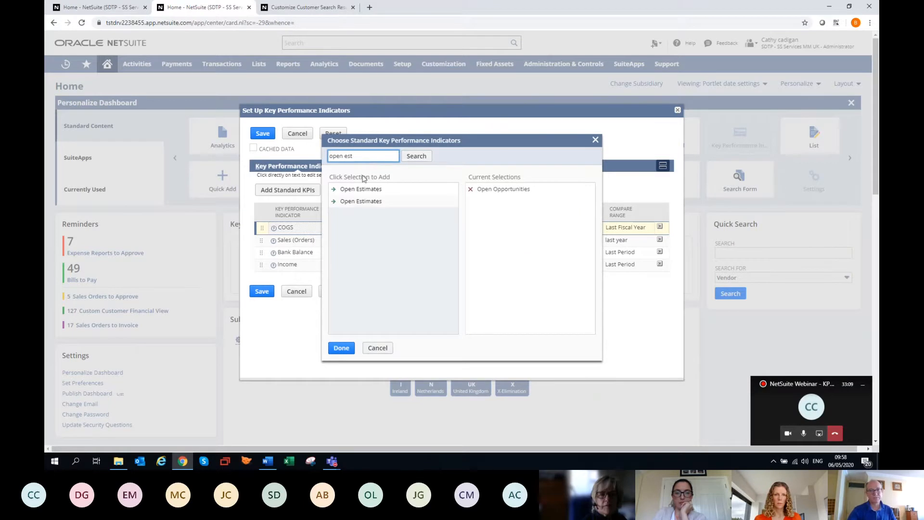
{"action": "left_click", "coordinate": [361, 201]}
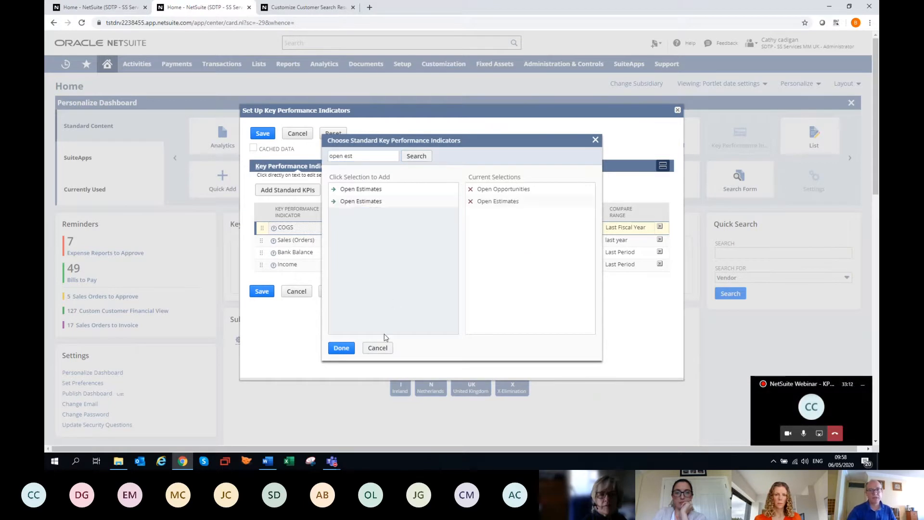
{"action": "left_click", "coordinate": [341, 348]}
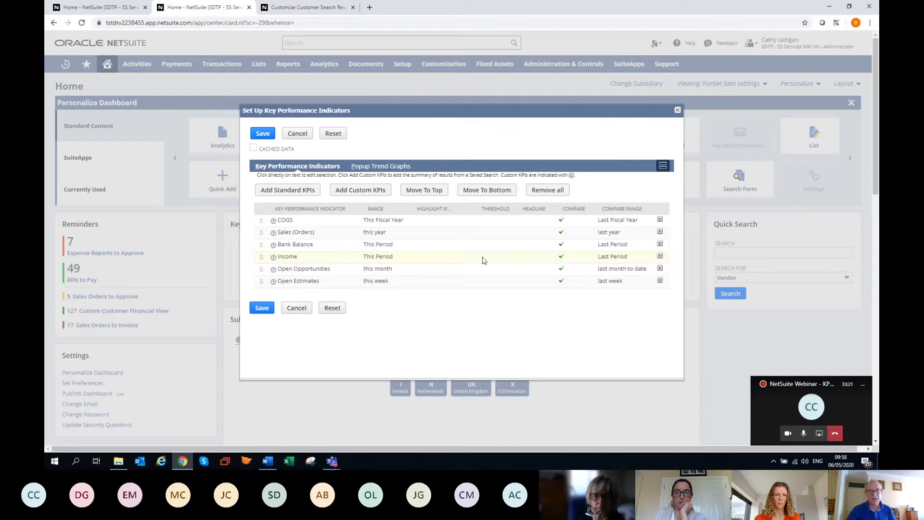
Set the Open Opportunities KPI's range to this year and its compare range to last year
{"action": "left_click", "coordinate": [381, 269]}
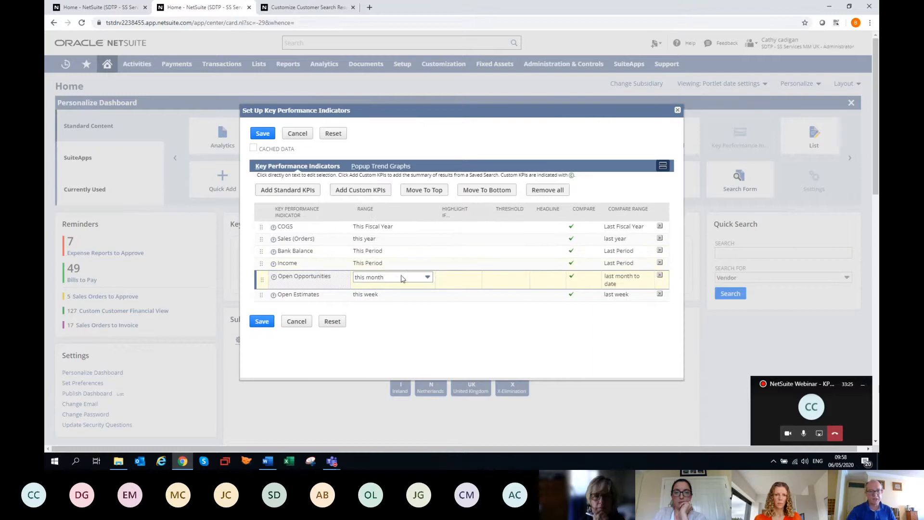
{"action": "left_click", "coordinate": [426, 278]}
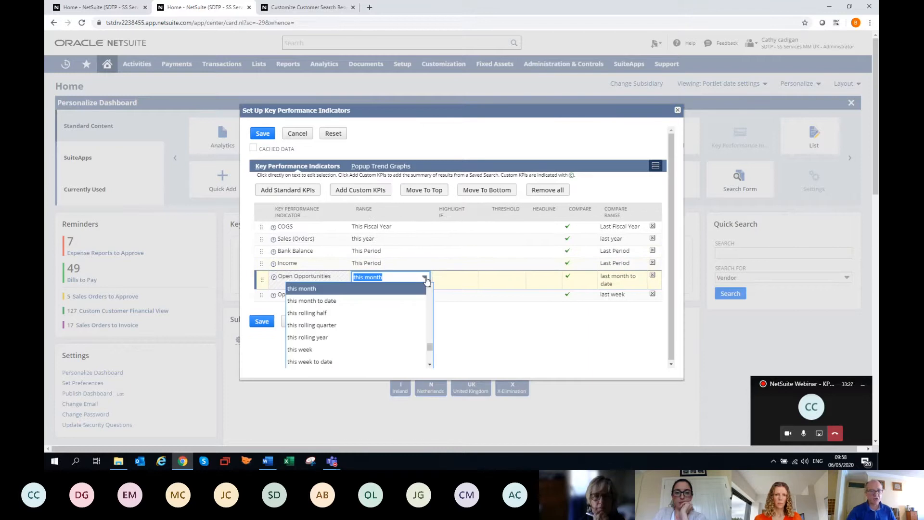
{"action": "key", "text": "Down"}
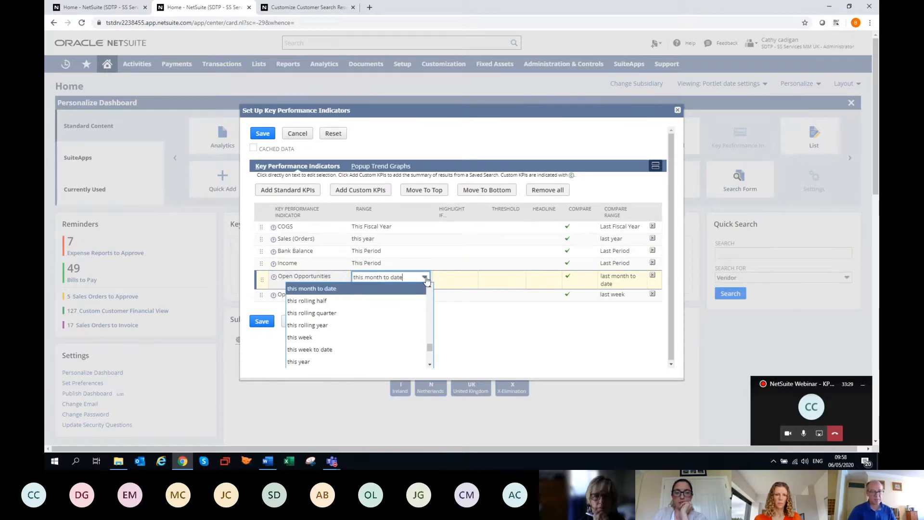
{"action": "left_click", "coordinate": [365, 362]}
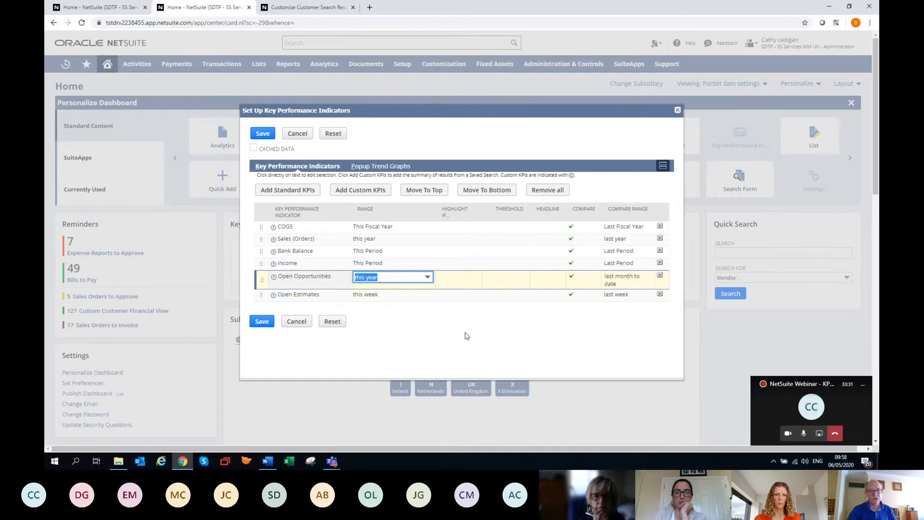
{"action": "left_click", "coordinate": [623, 281]}
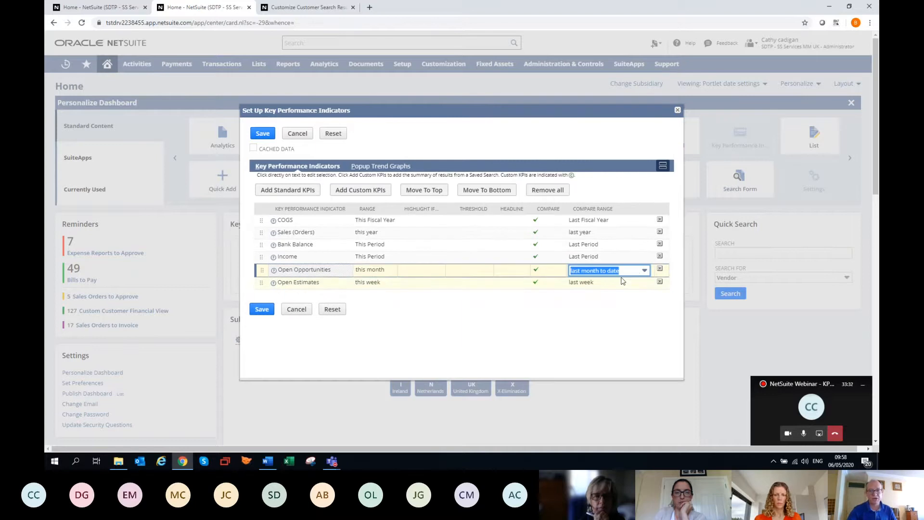
{"action": "left_click", "coordinate": [645, 273]}
{"action": "key", "text": "Down"}
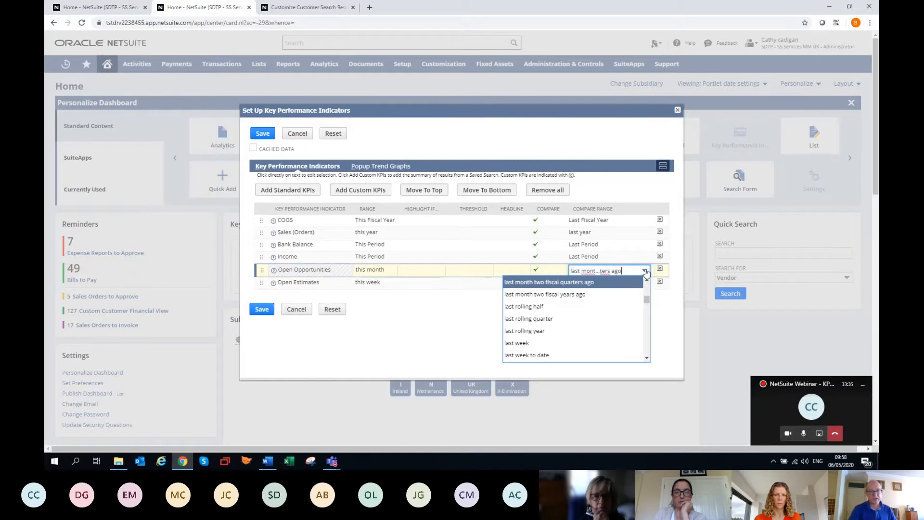
{"action": "scroll", "coordinate": [586, 329], "scroll_direction": "down", "scroll_amount": 3}
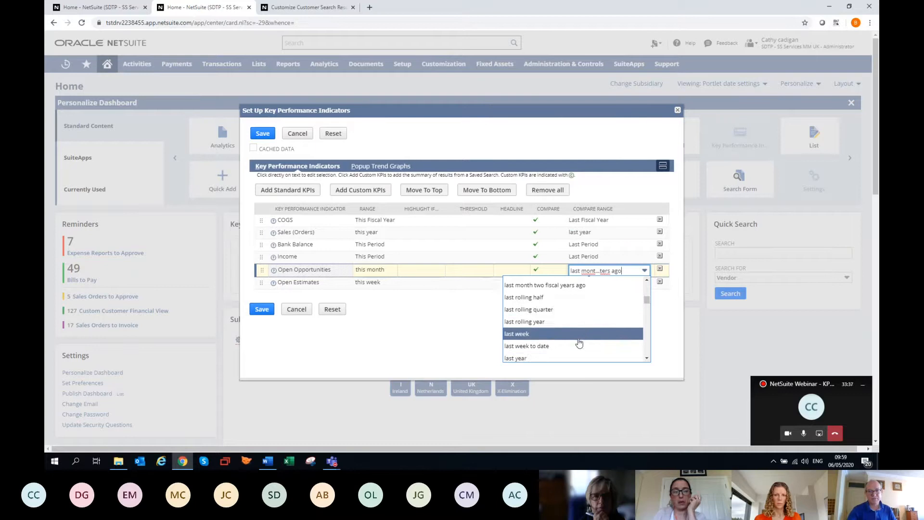
{"action": "left_click", "coordinate": [529, 280]}
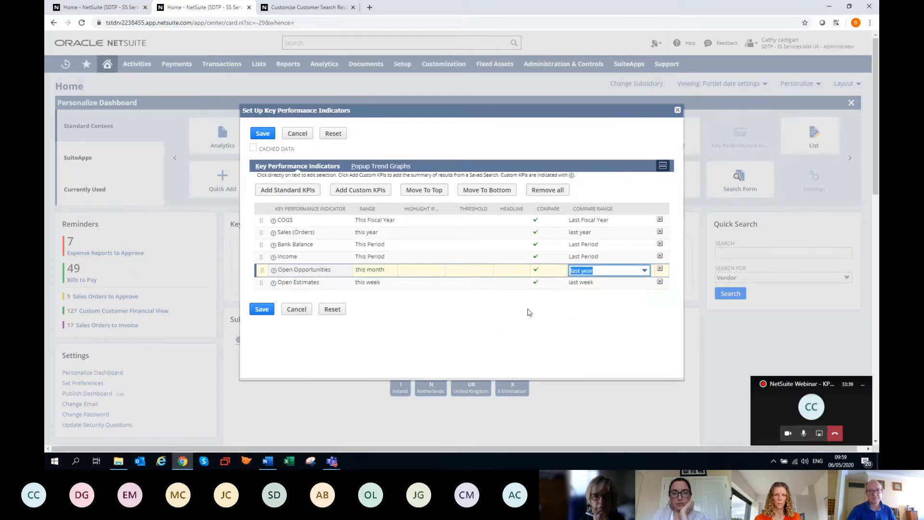
Set the Open Estimates KPI's range to this year and its compare range to last year
{"action": "left_click", "coordinate": [313, 284]}
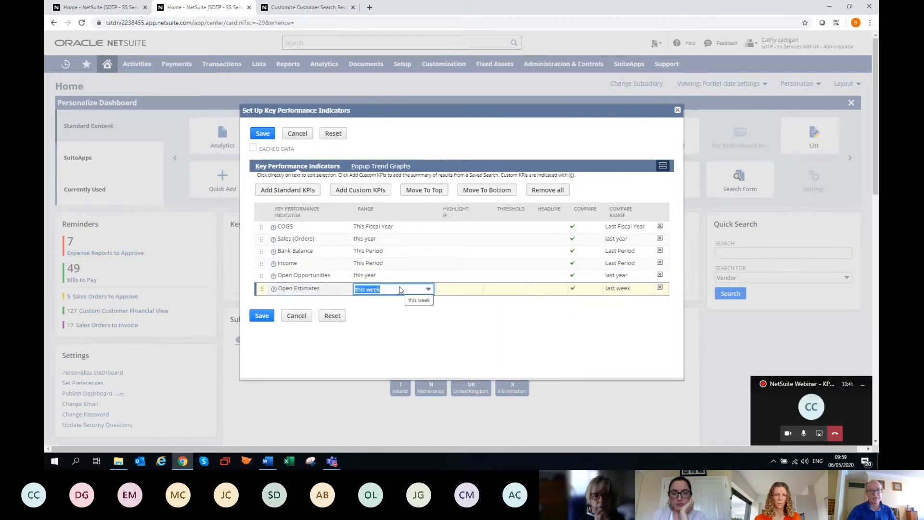
{"action": "key", "text": "Down"}
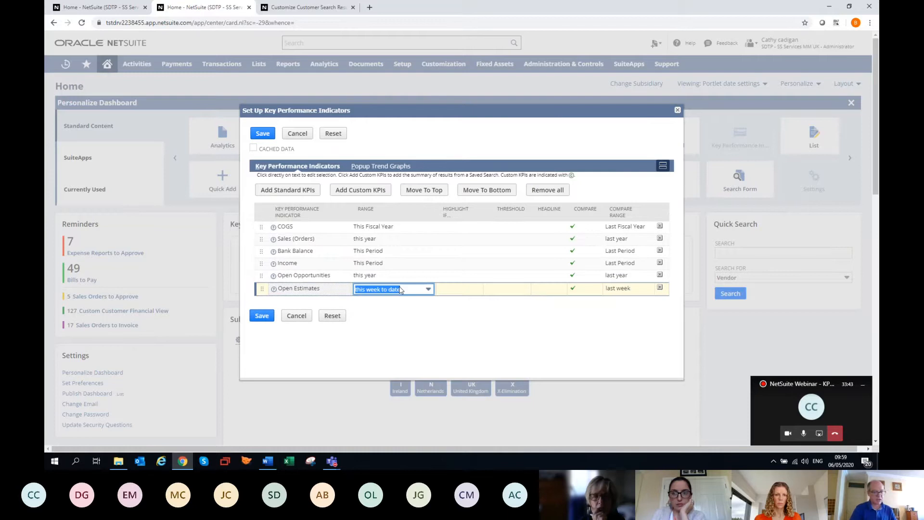
{"action": "left_click", "coordinate": [427, 289]}
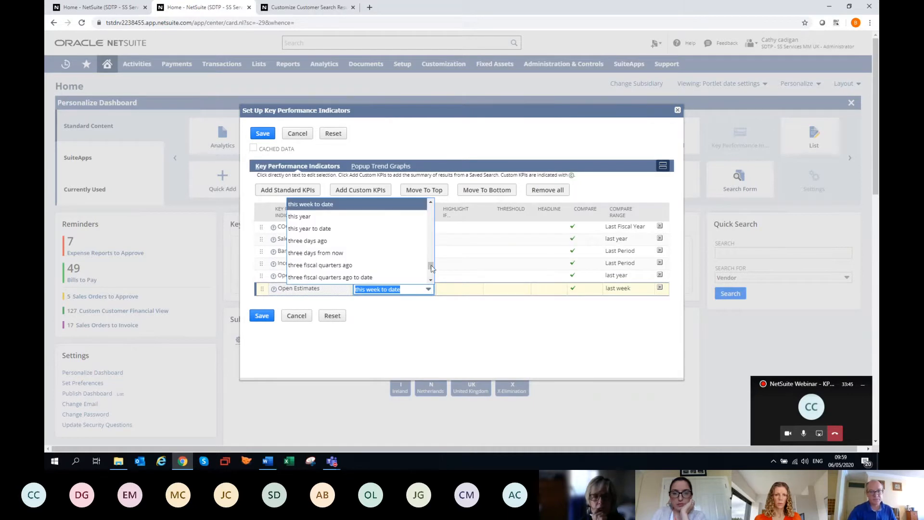
{"action": "key", "text": "Escape"}
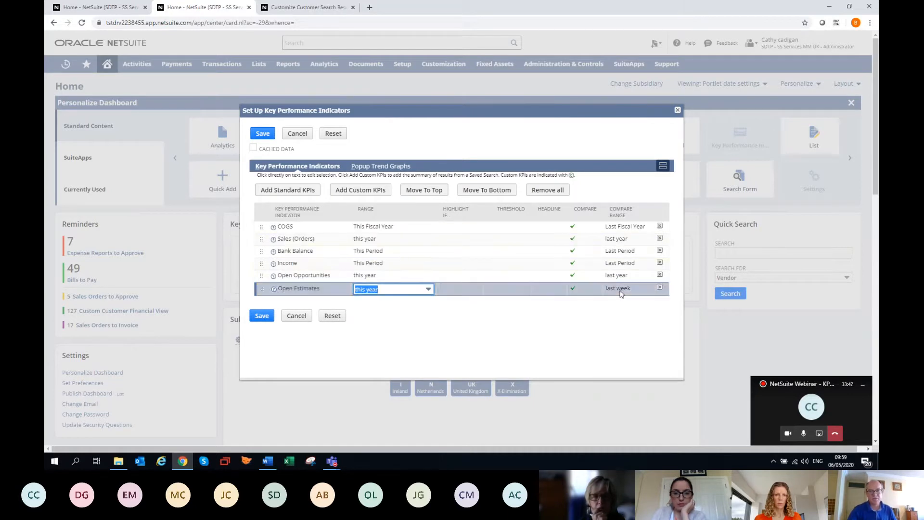
{"action": "left_click", "coordinate": [621, 289]}
{"action": "key", "text": "Down"}
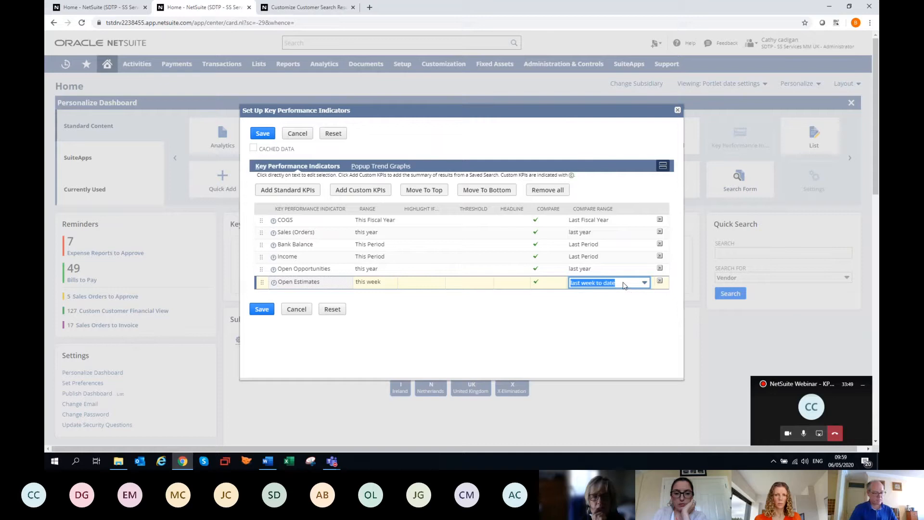
{"action": "key", "text": "Down"}
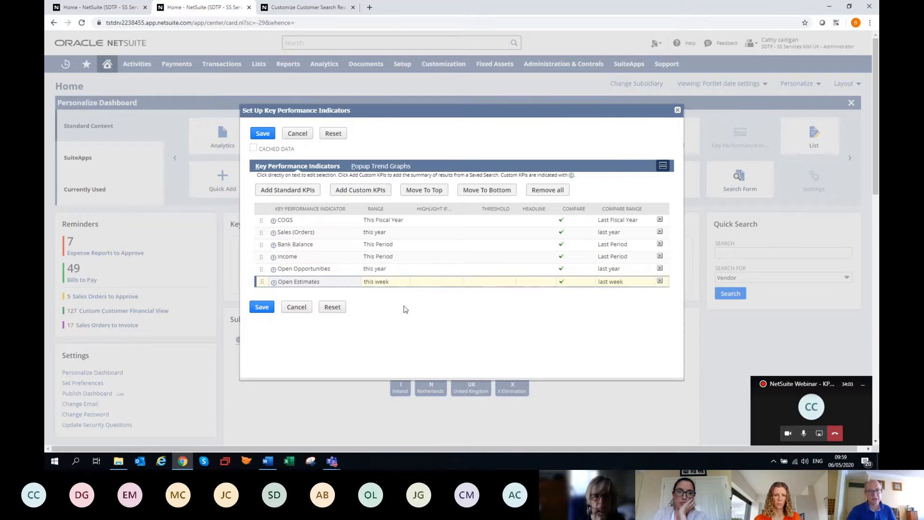
Highlight the Open Opportunities KPI when it is Less Than a threshold of 80
{"action": "left_click", "coordinate": [425, 270]}
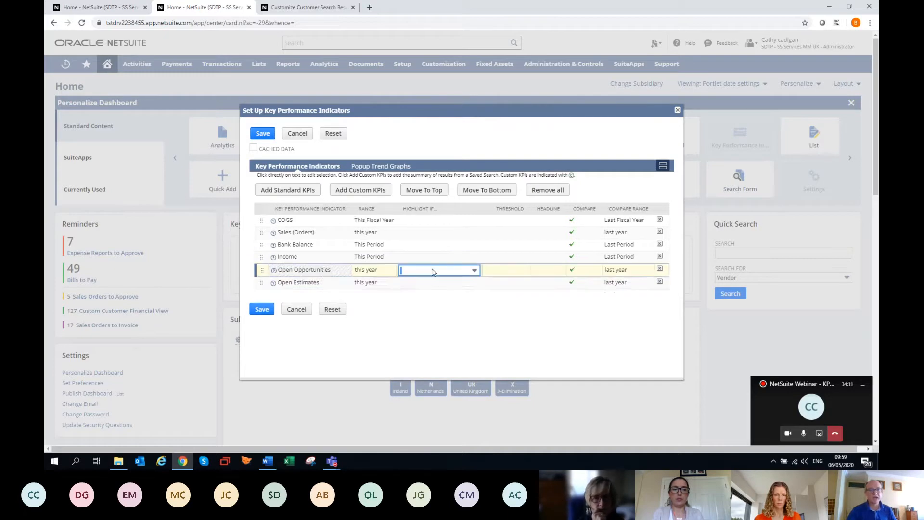
{"action": "left_click", "coordinate": [433, 271]}
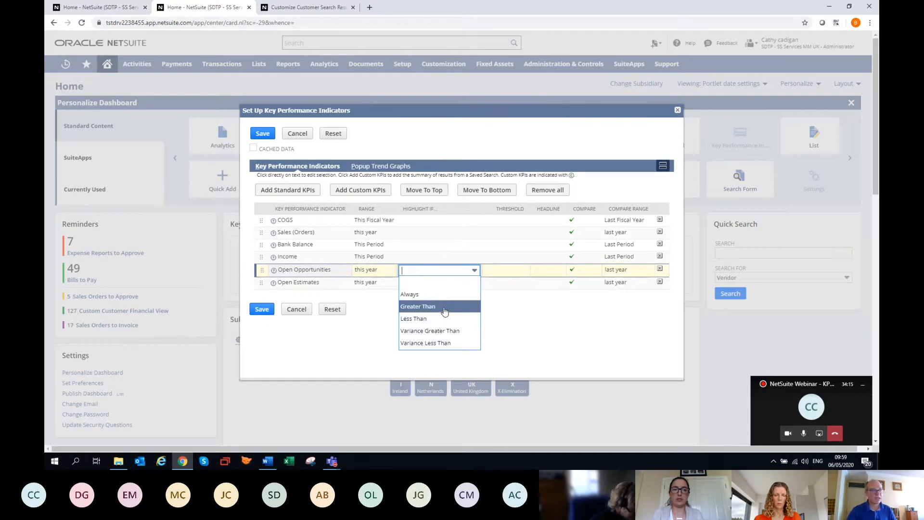
{"action": "left_click", "coordinate": [441, 318]}
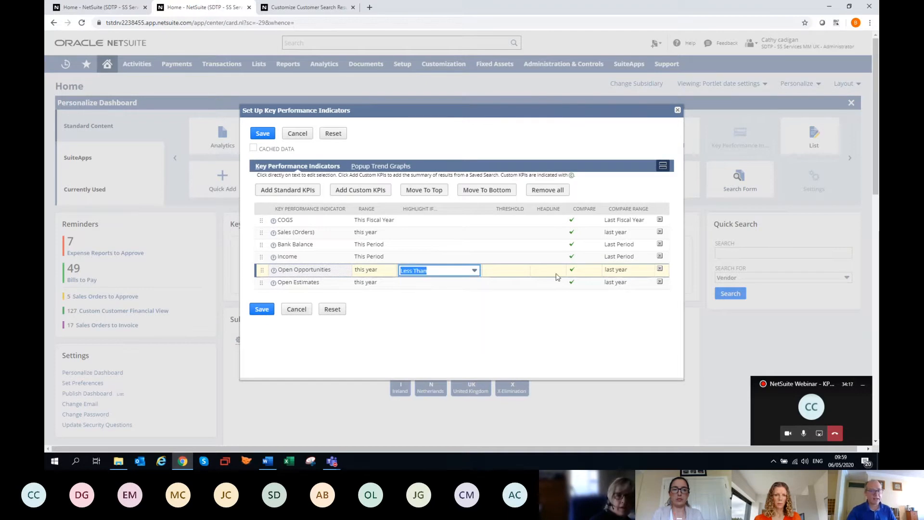
{"action": "key", "text": "Tab"}
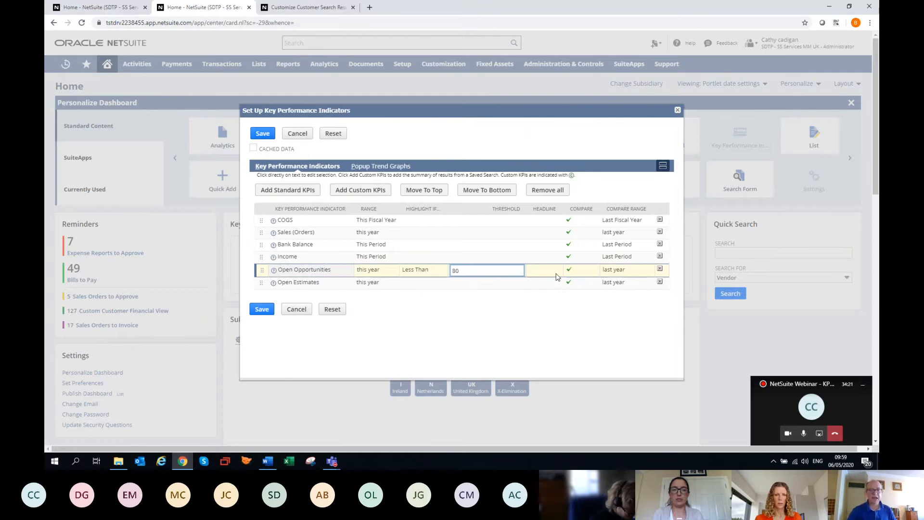
{"action": "left_click_drag", "start_coordinate": [514, 111], "coordinate": [655, 282]}
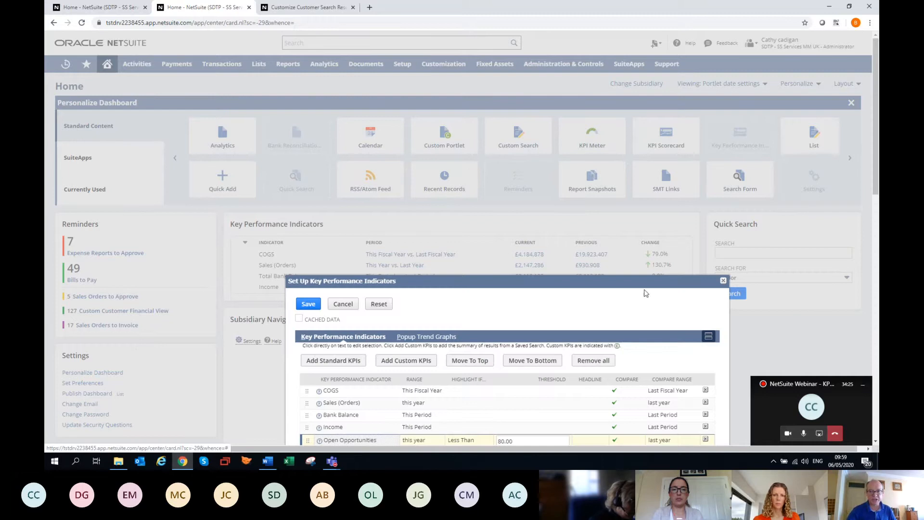
{"action": "left_click_drag", "start_coordinate": [548, 281], "coordinate": [444, 112]}
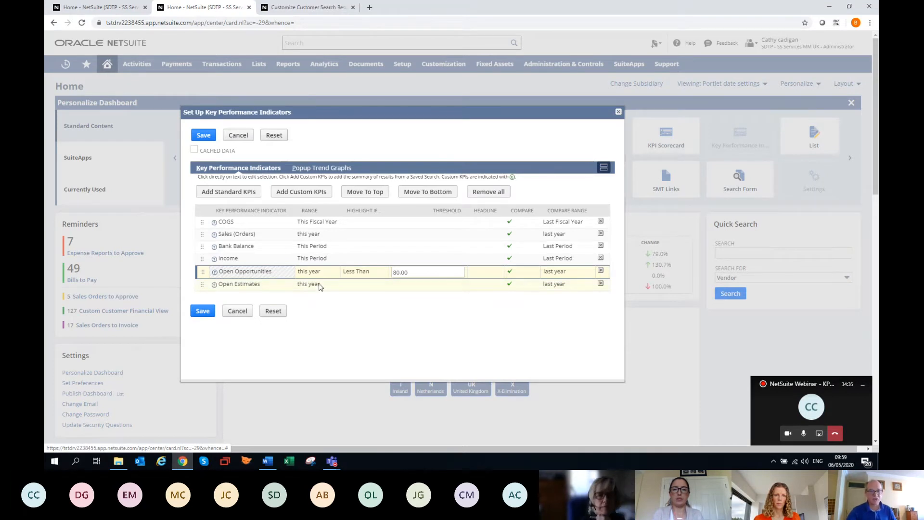
Highlight the Open Estimates KPI when it is Greater Than a threshold of 300
{"action": "left_click", "coordinate": [241, 286]}
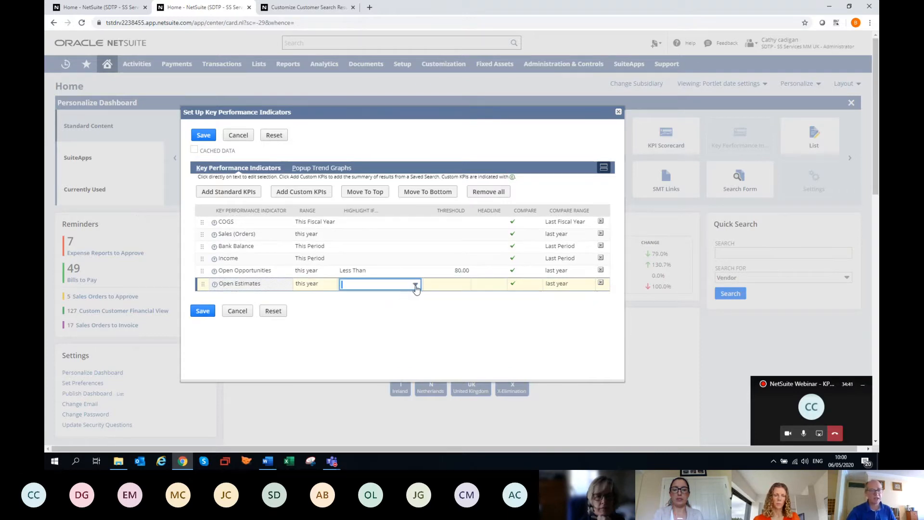
{"action": "left_click", "coordinate": [417, 286]}
{"action": "left_click", "coordinate": [404, 320]}
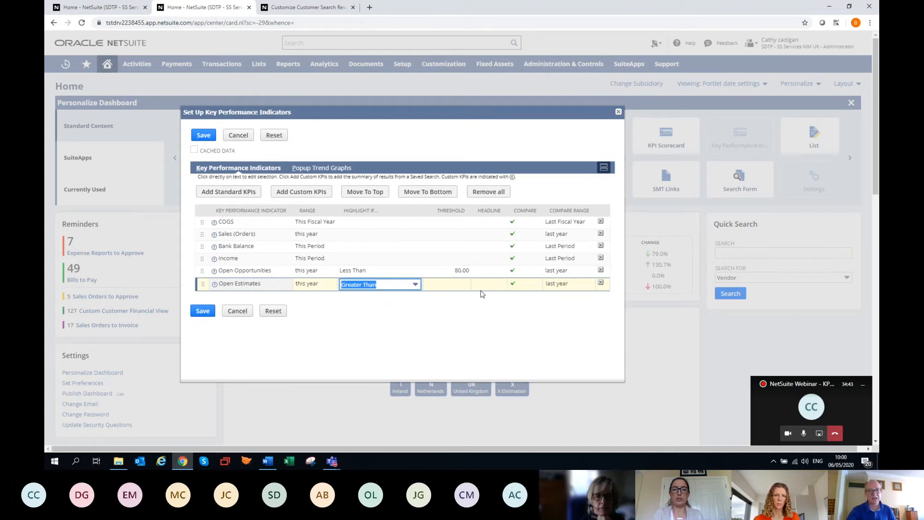
{"action": "left_click", "coordinate": [452, 287]}
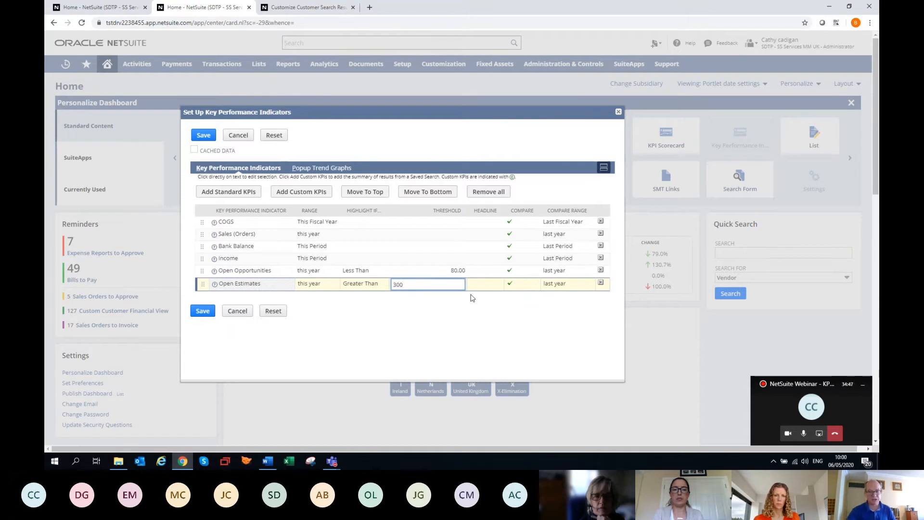
{"action": "key", "text": "Tab"}
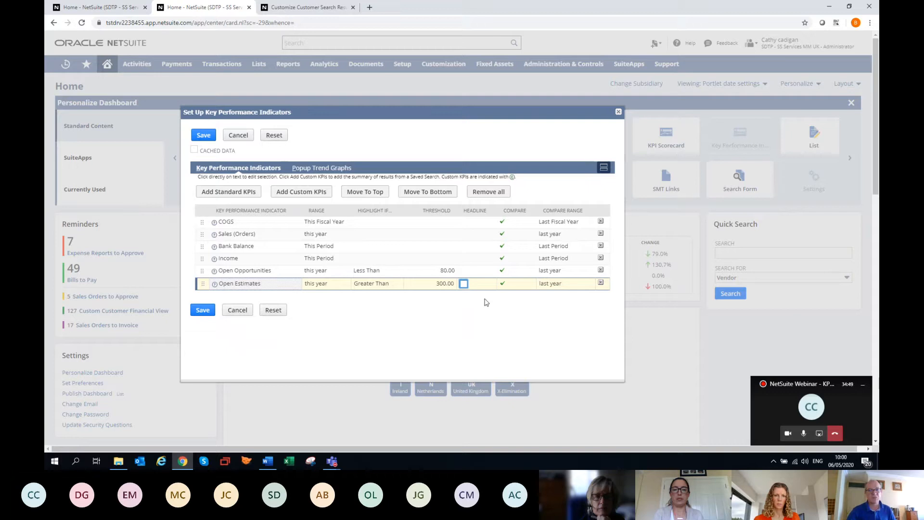
Mark Open Opportunities and Open Estimates as headline KPIs and save the Key Performance Indicators setup
{"action": "left_click", "coordinate": [467, 273]}
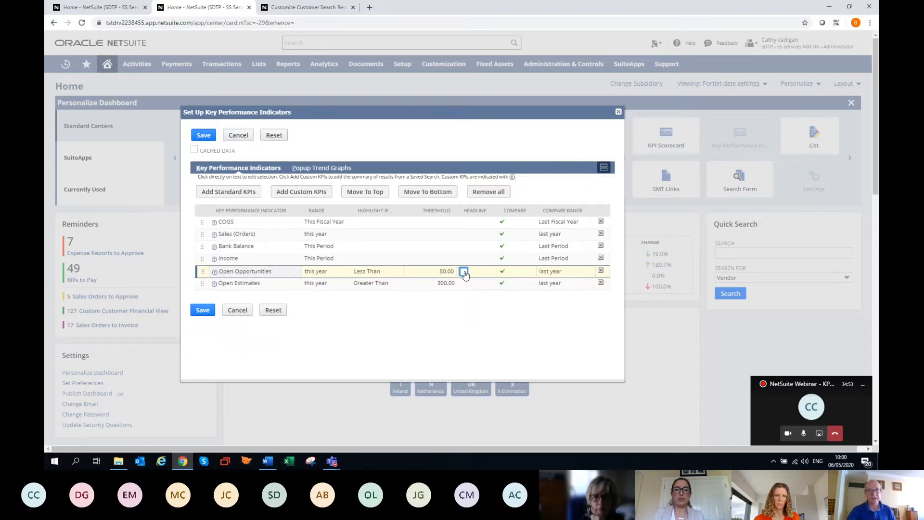
{"action": "left_click", "coordinate": [464, 272]}
{"action": "left_click", "coordinate": [466, 286]}
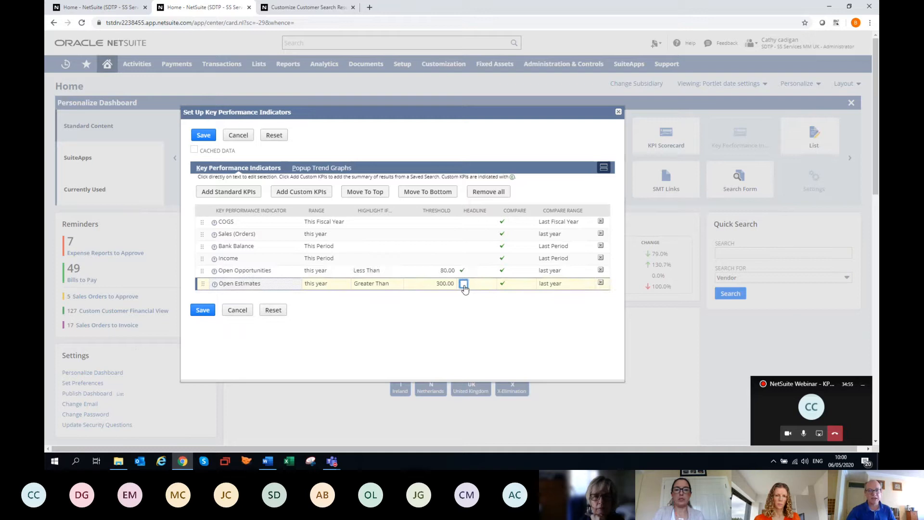
{"action": "left_click", "coordinate": [464, 286]}
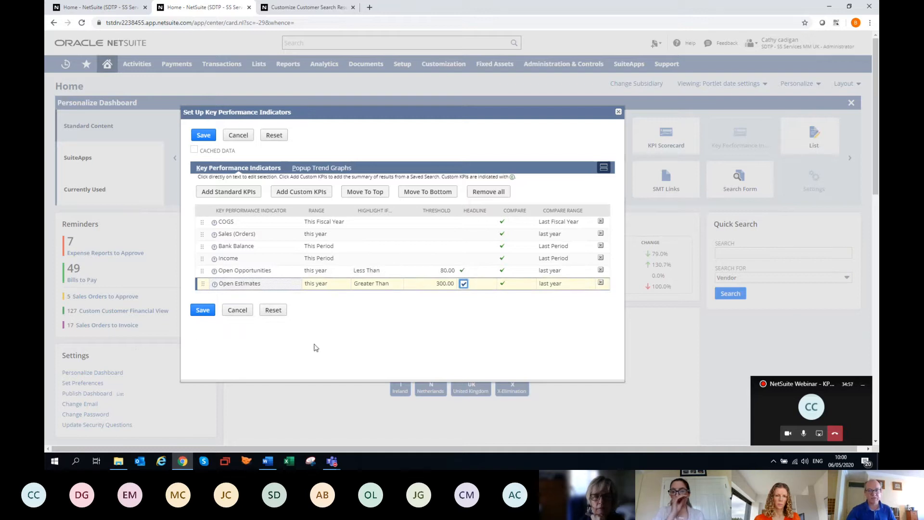
{"action": "left_click", "coordinate": [204, 310]}
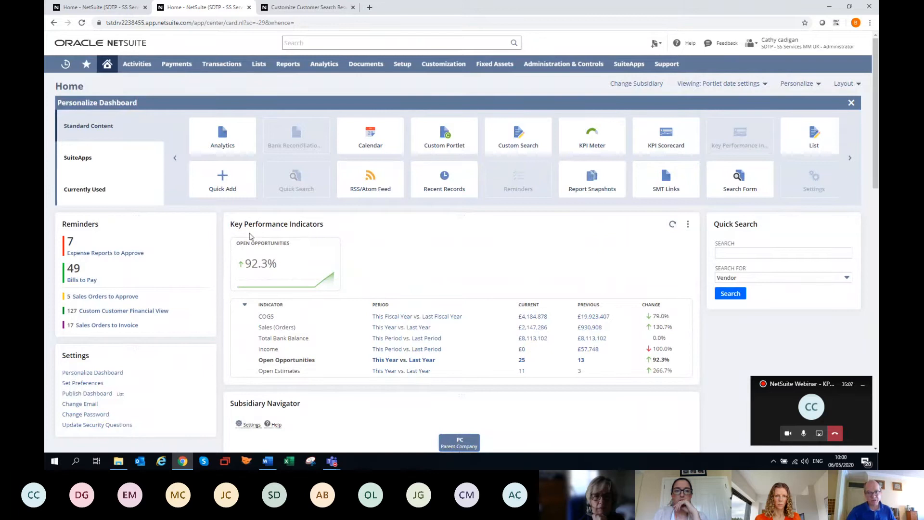
Reopen the Key Performance Indicators setup, change the Open Estimates highlight condition to Less Than and save
{"action": "scroll", "coordinate": [453, 327], "scroll_direction": "down", "scroll_amount": 2}
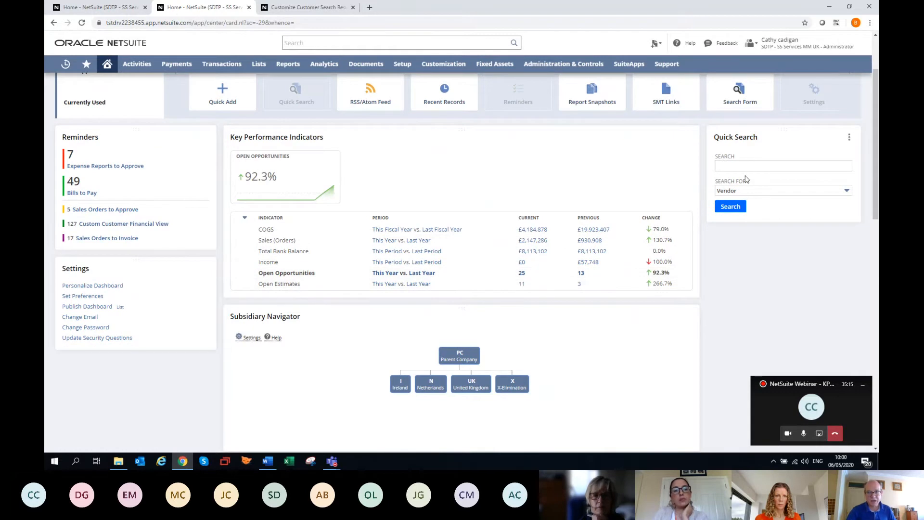
{"action": "left_click", "coordinate": [688, 136]}
{"action": "left_click", "coordinate": [677, 148]}
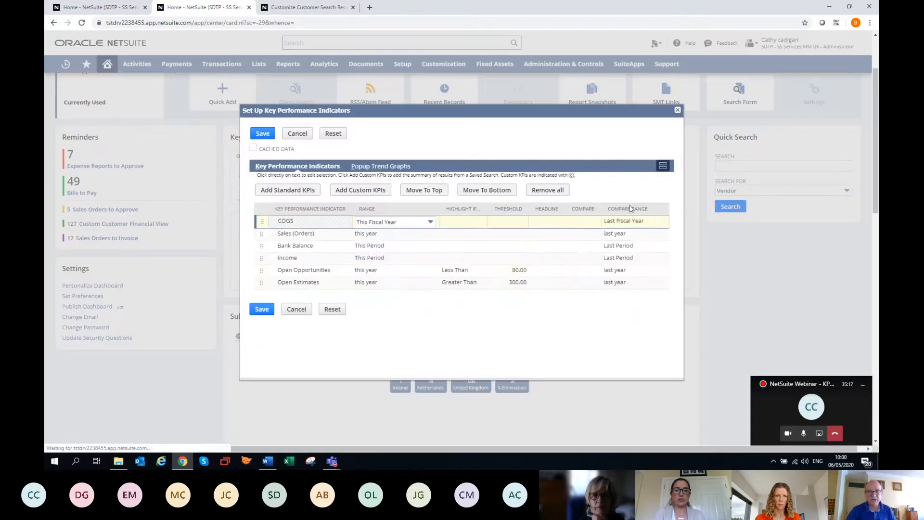
{"action": "left_click", "coordinate": [464, 283]}
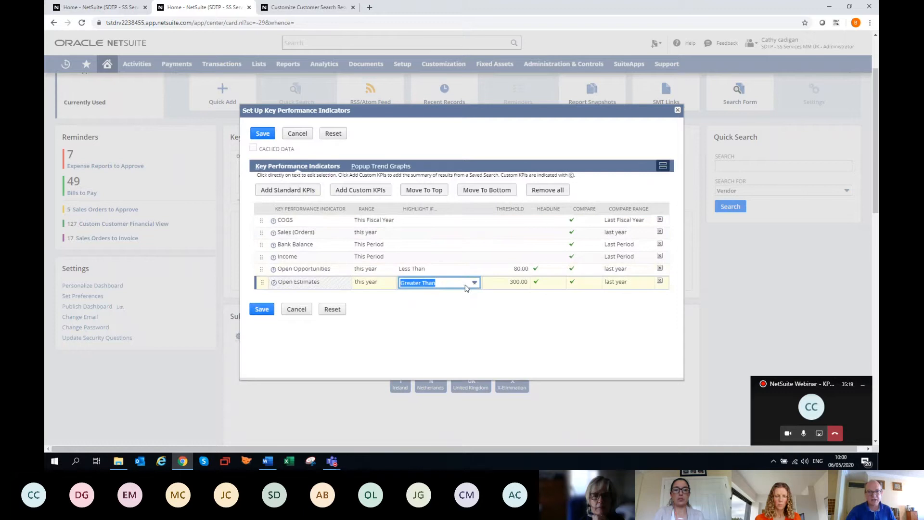
{"action": "left_click", "coordinate": [474, 285]}
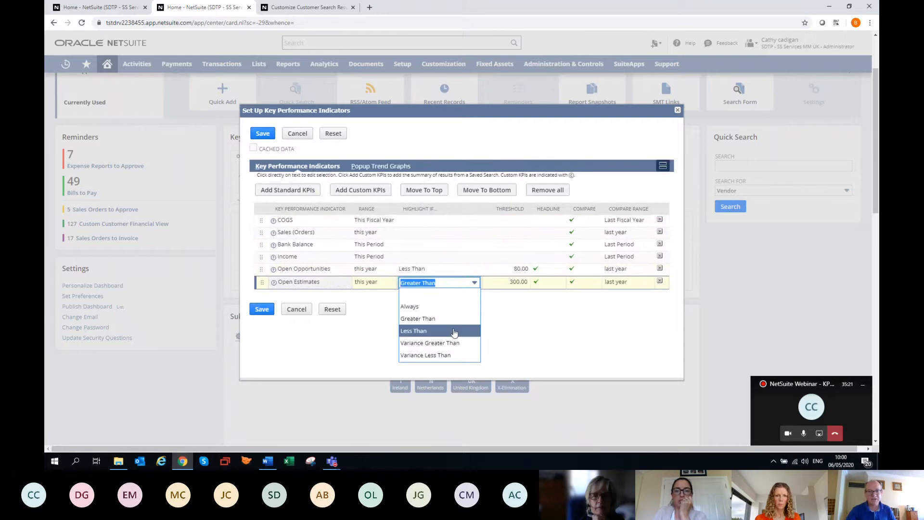
{"action": "left_click", "coordinate": [472, 331]}
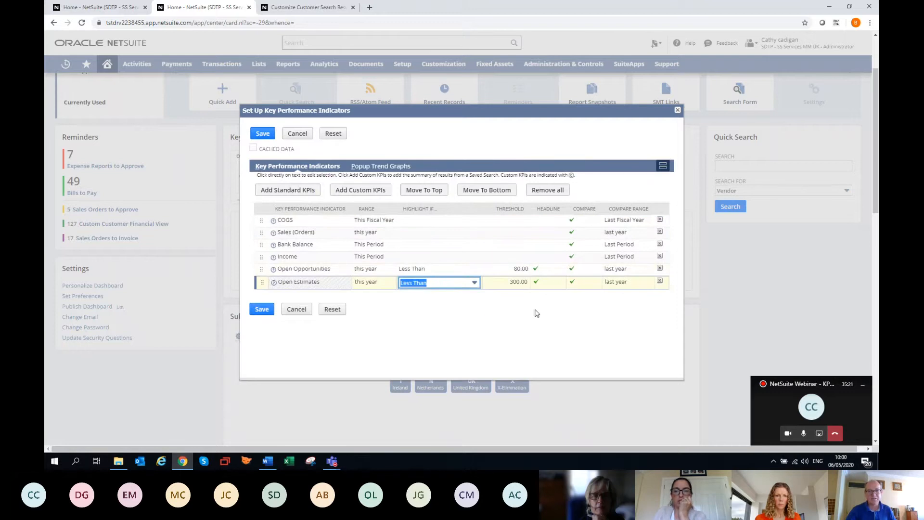
{"action": "left_click", "coordinate": [262, 309]}
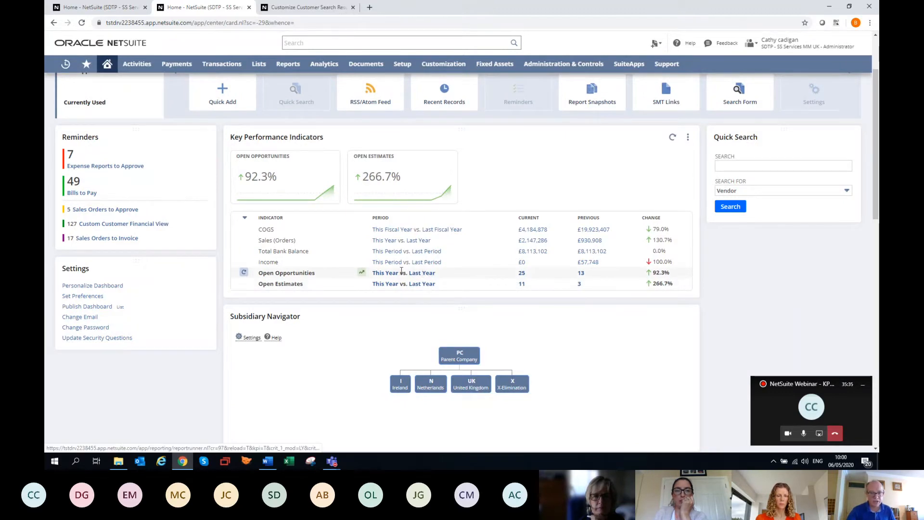
Open the trend graph of the Open Opportunities KPI from the dashboard's indicator list
{"action": "left_click", "coordinate": [362, 272]}
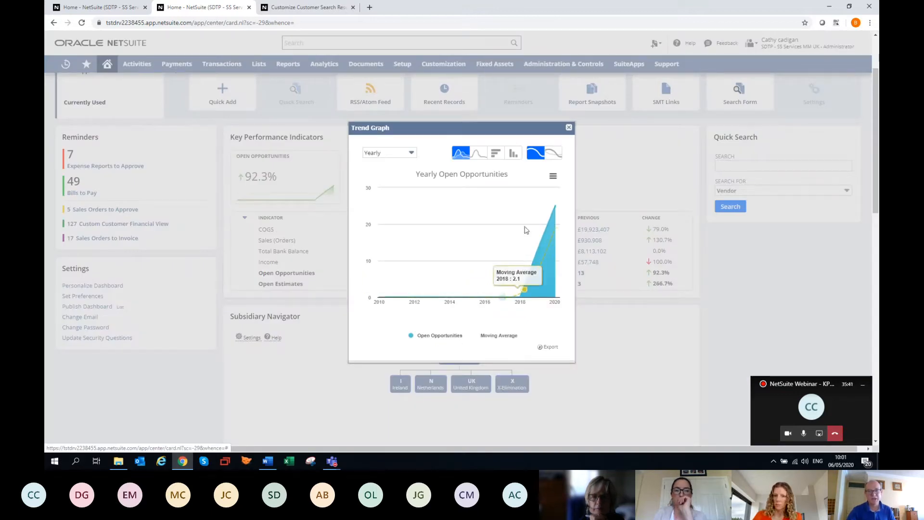
Close the Open Opportunities trend graph and open the list of sales invoices
{"action": "left_click", "coordinate": [569, 128]}
{"action": "scroll", "coordinate": [200, 324], "scroll_direction": "up", "scroll_amount": 2}
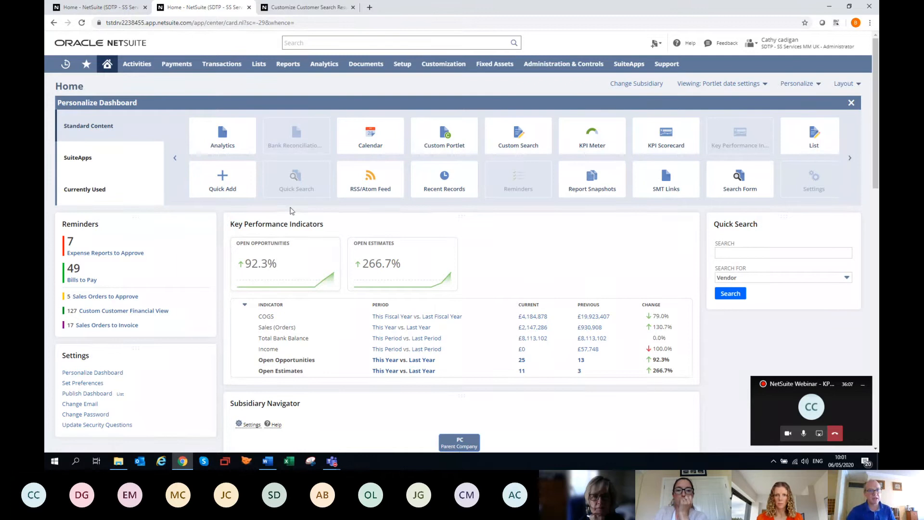
{"action": "mouse_move", "coordinate": [226, 76]}
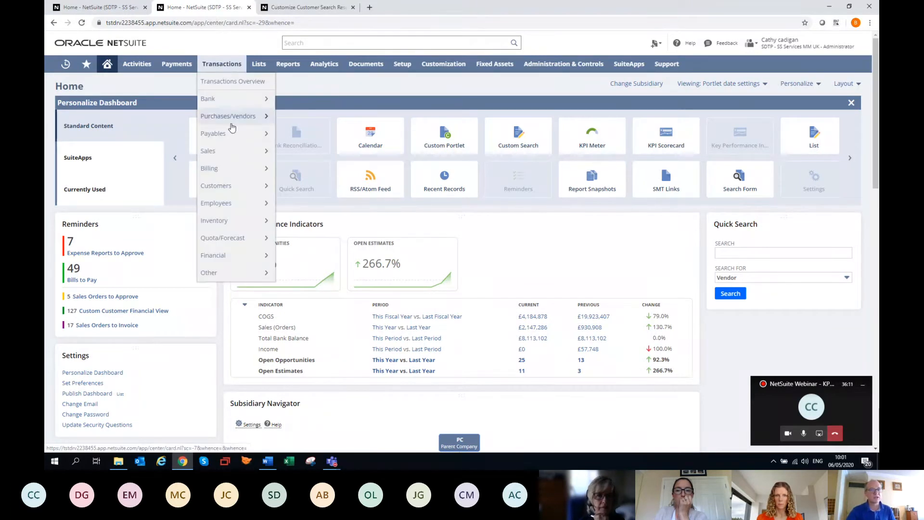
{"action": "mouse_move", "coordinate": [227, 151]}
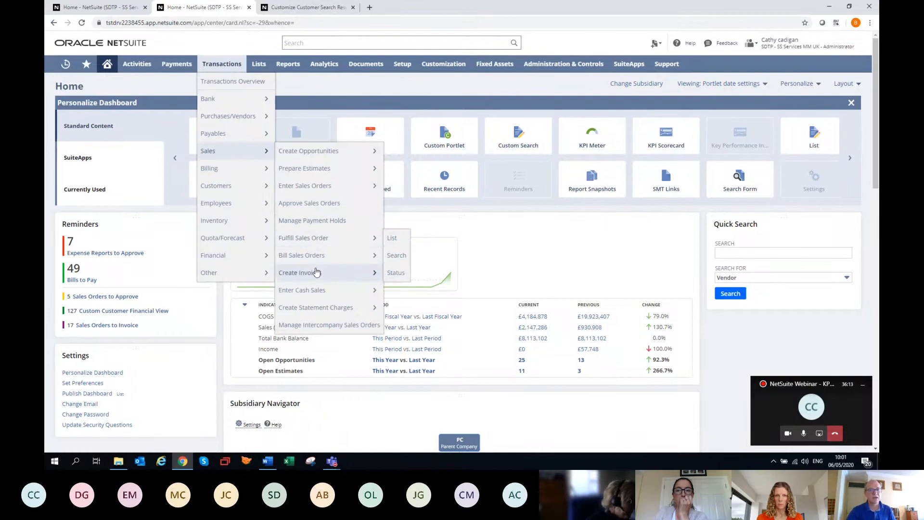
{"action": "mouse_move", "coordinate": [320, 273]}
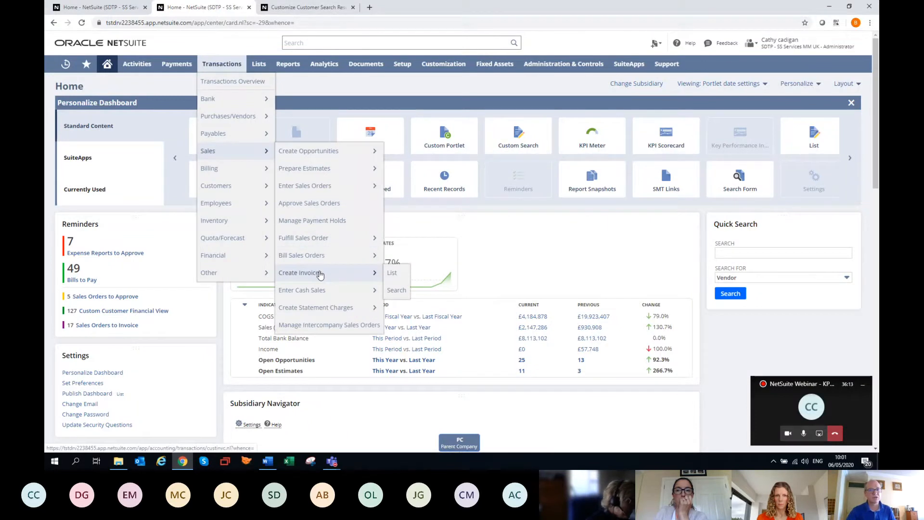
{"action": "left_click", "coordinate": [391, 273]}
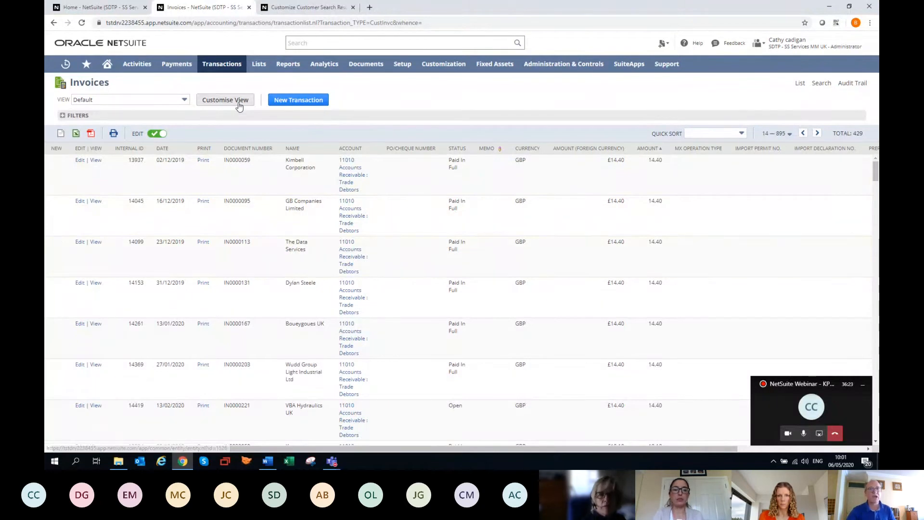
Start customising the invoice list view and set its search title to "OSSM BD Inv Qty"
{"action": "left_click", "coordinate": [239, 106]}
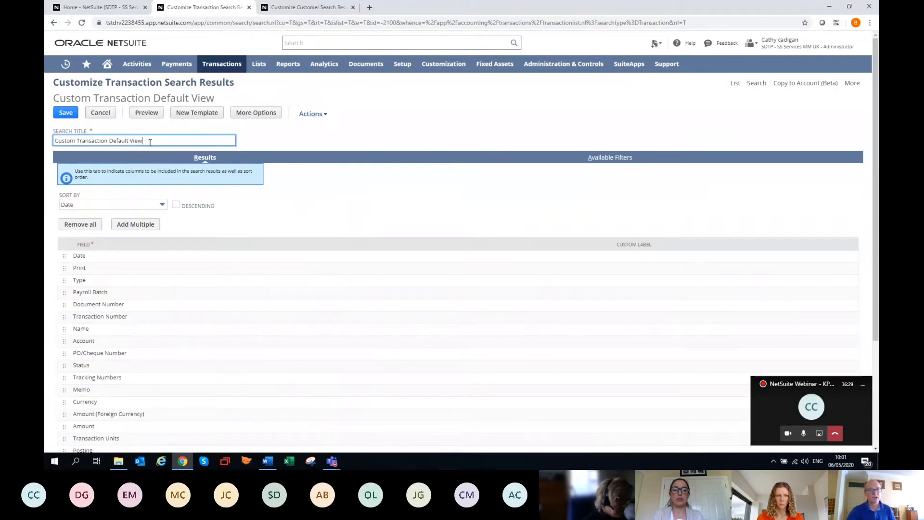
{"action": "left_click_drag", "start_coordinate": [150, 142], "coordinate": [50, 144]}
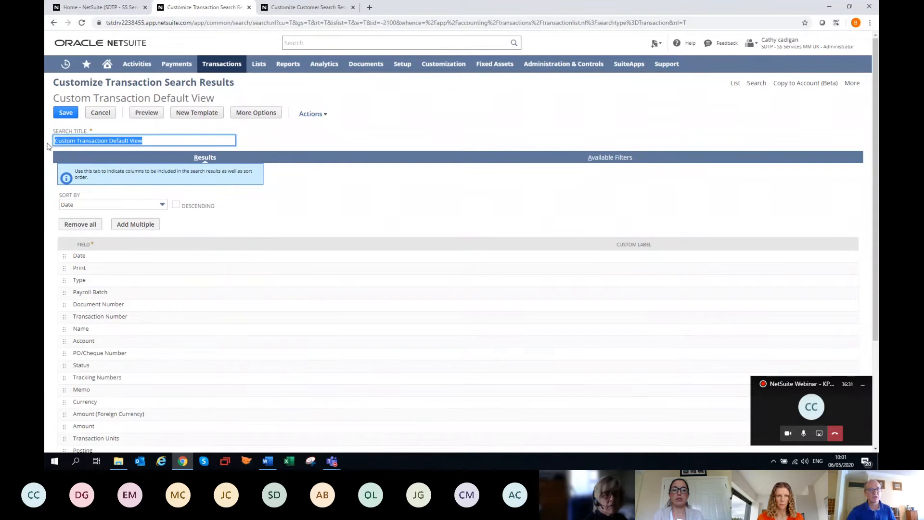
{"action": "type", "text": "OSSM"}
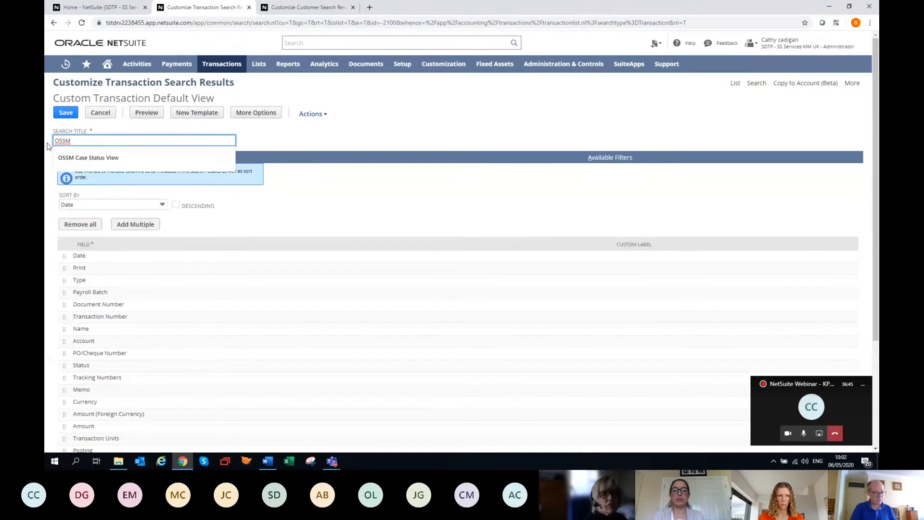
{"action": "type", "text": "BD"}
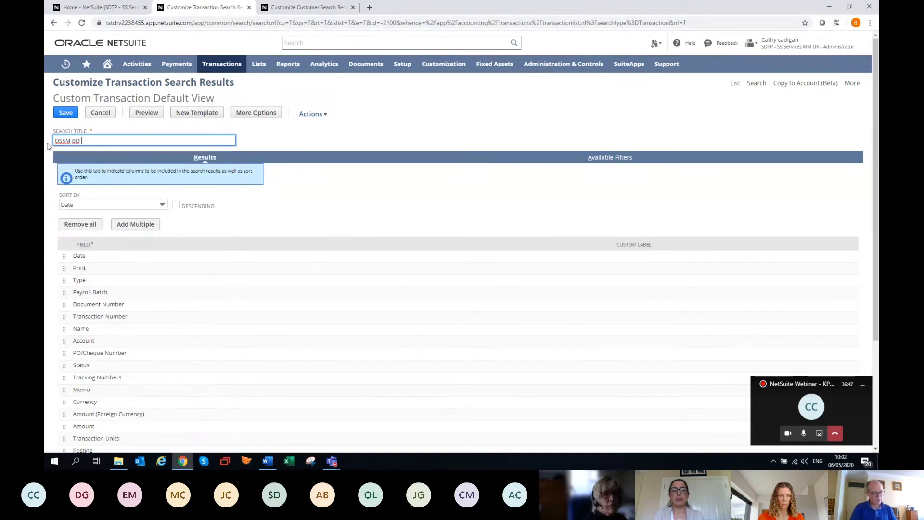
{"action": "type", "text": " Inv Qt"}
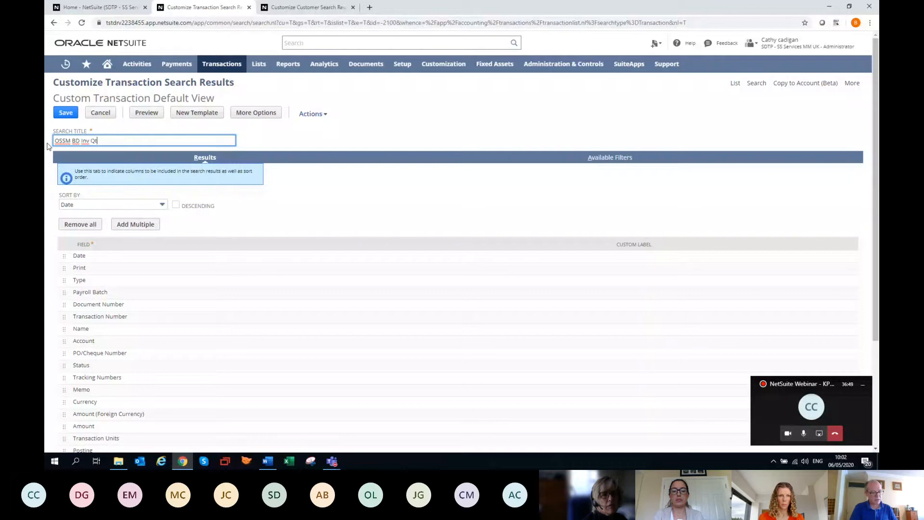
{"action": "type", "text": "y"}
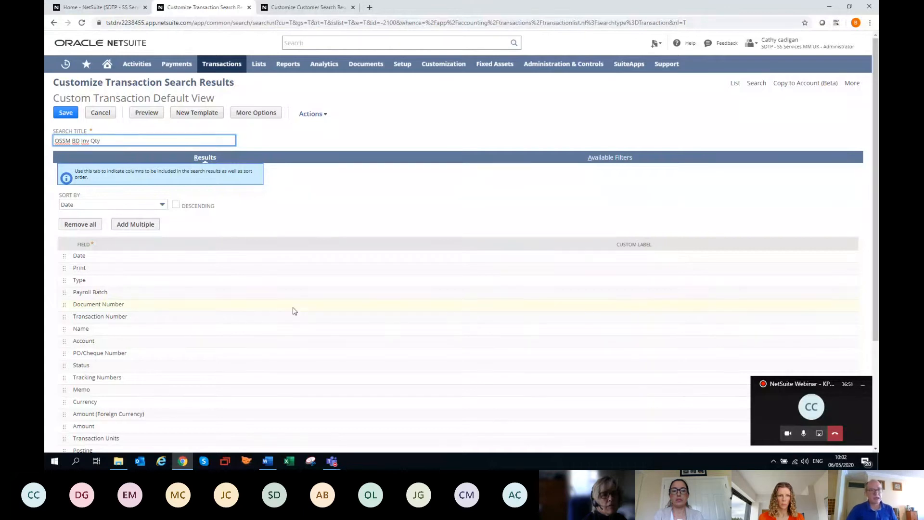
Remove the custom body columns MX Operation Type, Import Permit No., Import Declaration No., Preferred Entity Bank, Vendor Bank Fees and Bank Fee from the results
{"action": "scroll", "coordinate": [295, 311], "scroll_direction": "down", "scroll_amount": 3}
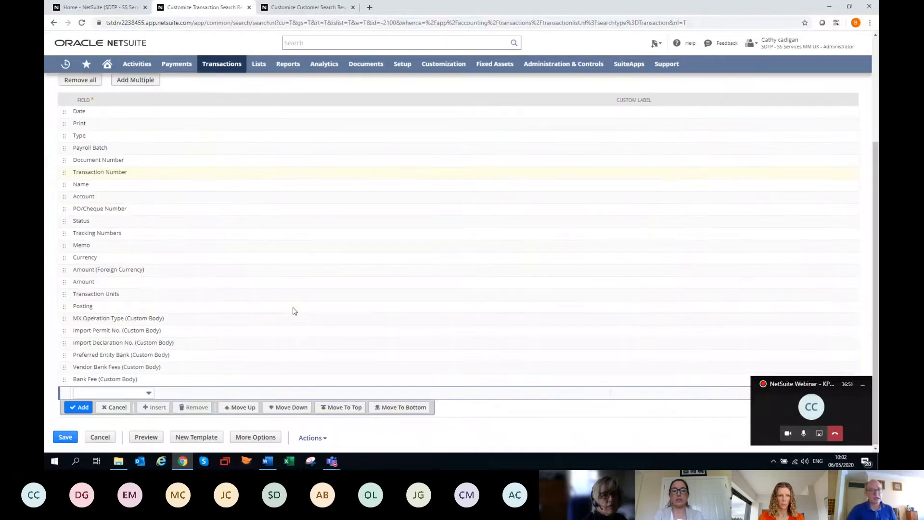
{"action": "left_click", "coordinate": [194, 321]}
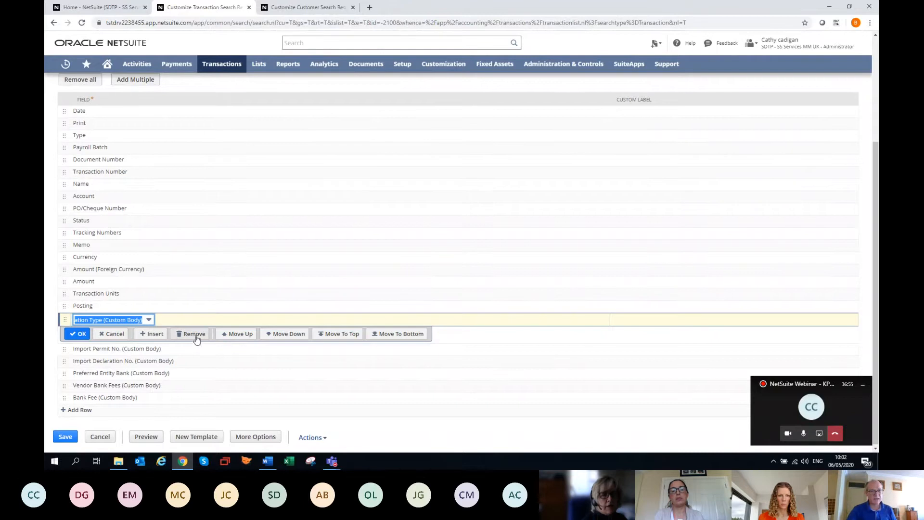
{"action": "left_click", "coordinate": [196, 338]}
{"action": "left_click", "coordinate": [196, 343]}
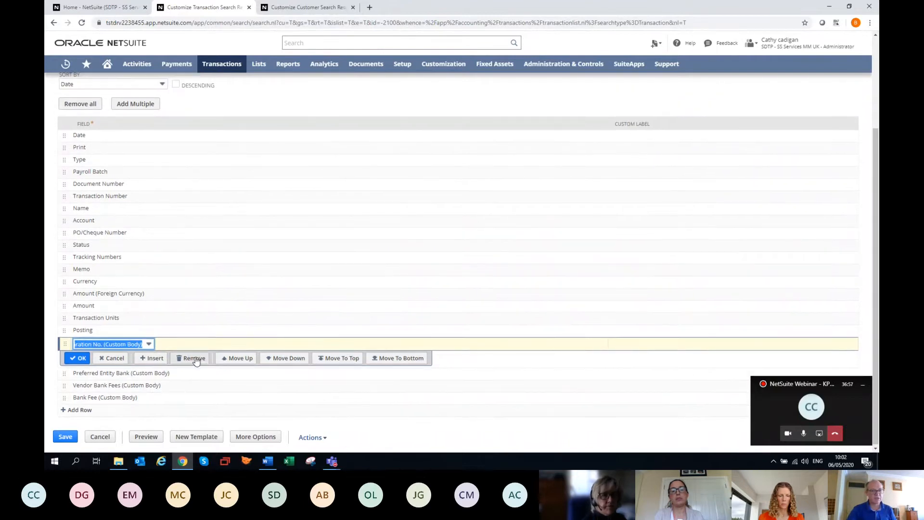
{"action": "left_click", "coordinate": [195, 359]}
{"action": "left_click", "coordinate": [195, 372]}
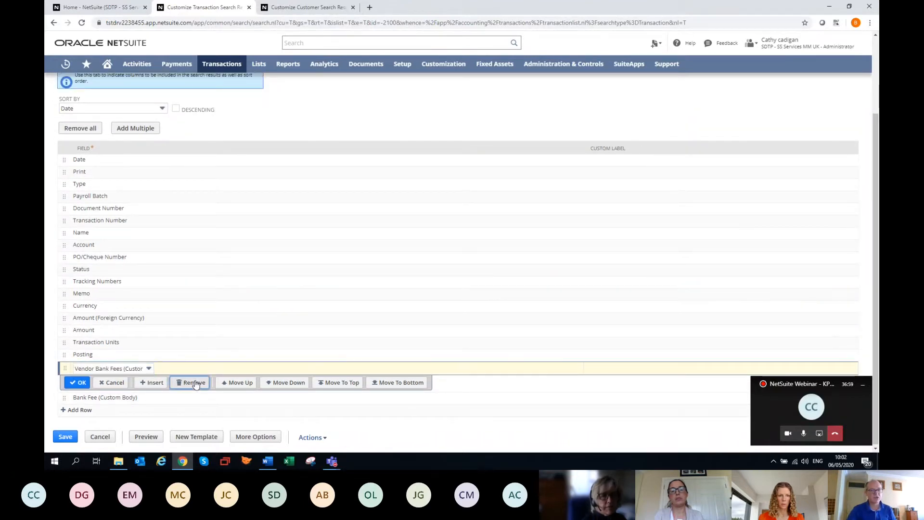
{"action": "left_click", "coordinate": [195, 384]}
{"action": "left_click", "coordinate": [192, 394]}
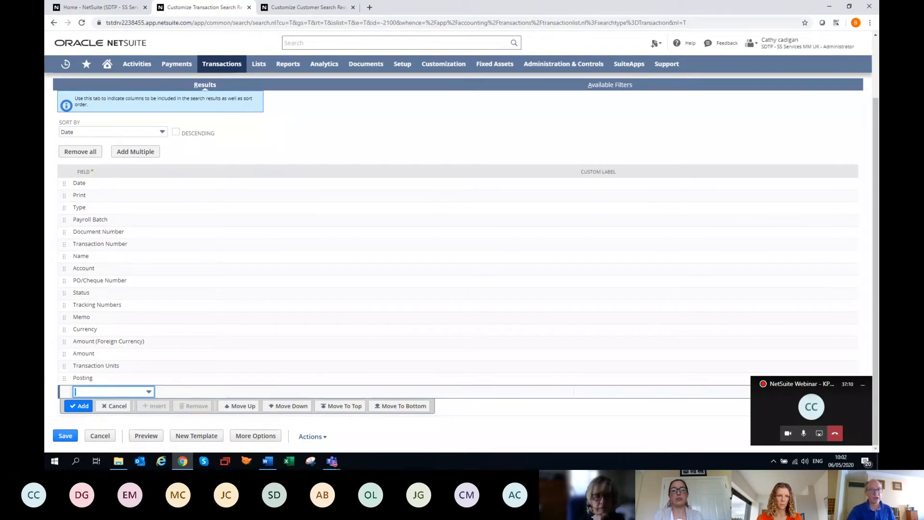
Show the search's advanced options and set the Document Number column's summary type to Count
{"action": "scroll", "coordinate": [398, 130], "scroll_direction": "up", "scroll_amount": 2}
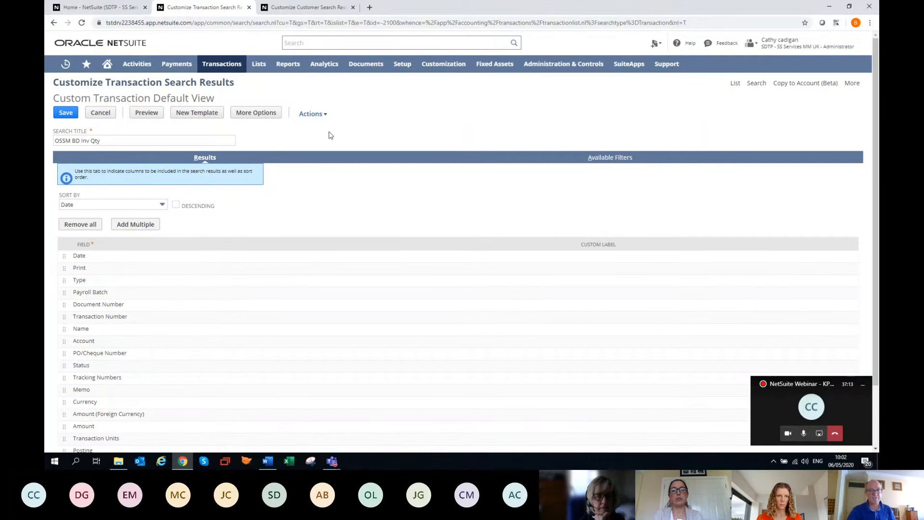
{"action": "left_click", "coordinate": [260, 115]}
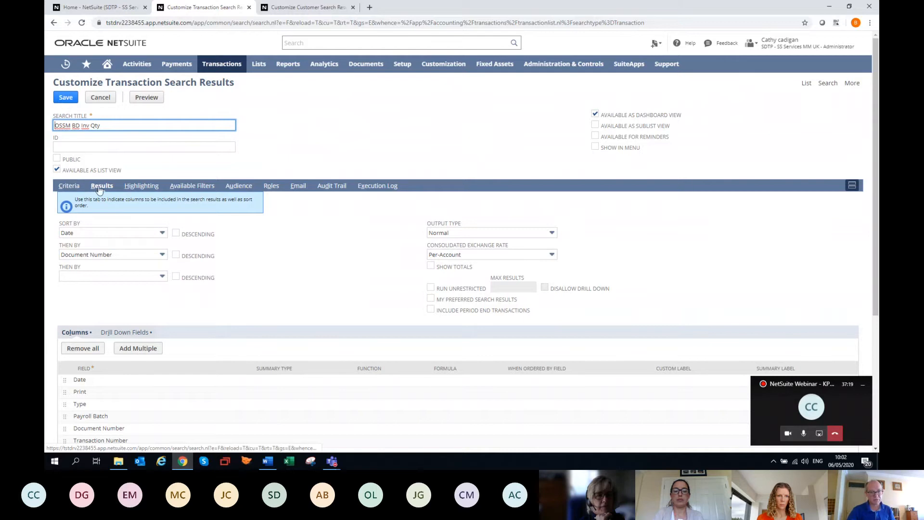
{"action": "scroll", "coordinate": [128, 206], "scroll_direction": "down", "scroll_amount": 4}
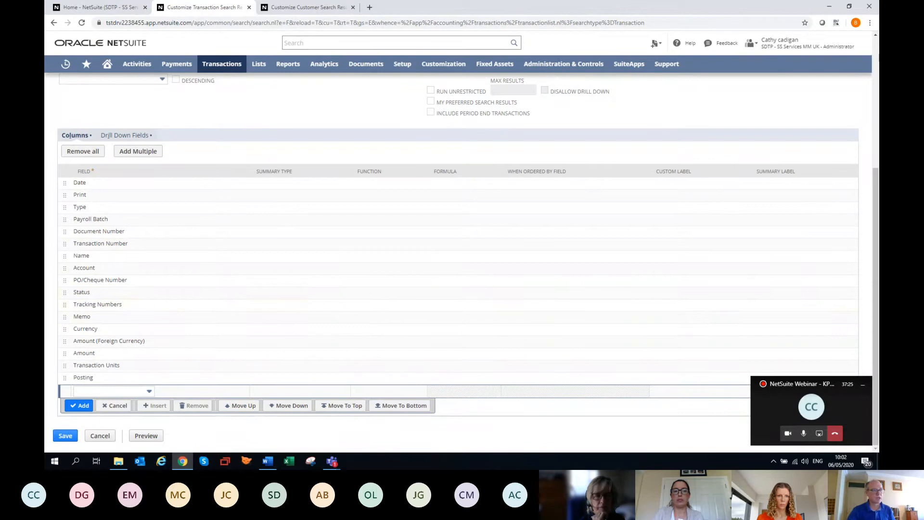
{"action": "left_click", "coordinate": [272, 235]}
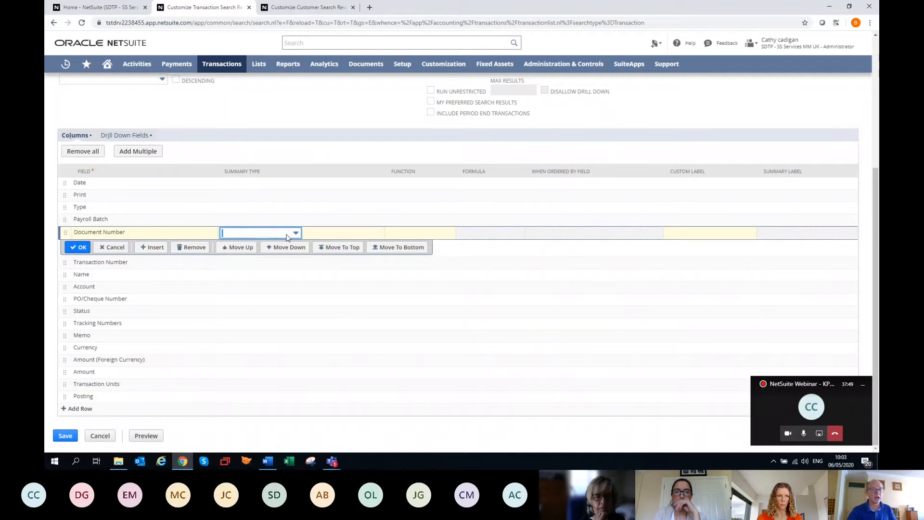
{"action": "left_click", "coordinate": [294, 234]}
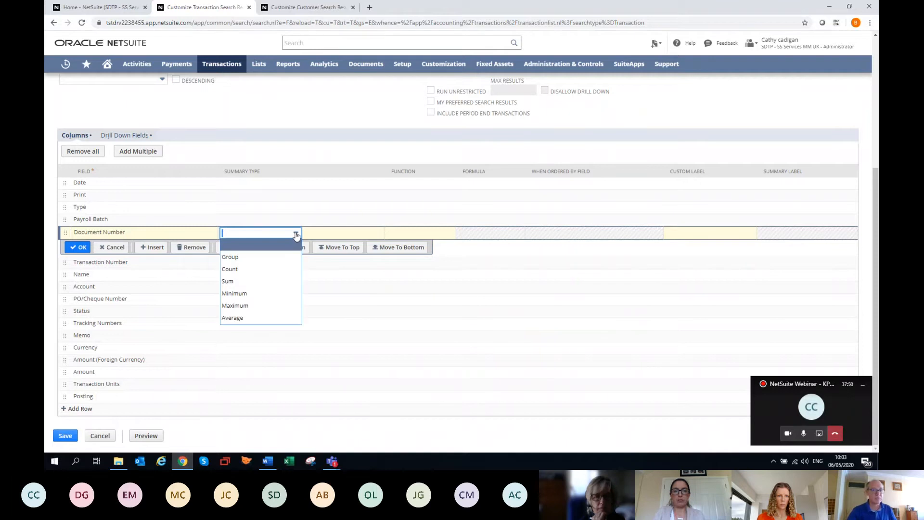
{"action": "left_click", "coordinate": [270, 269]}
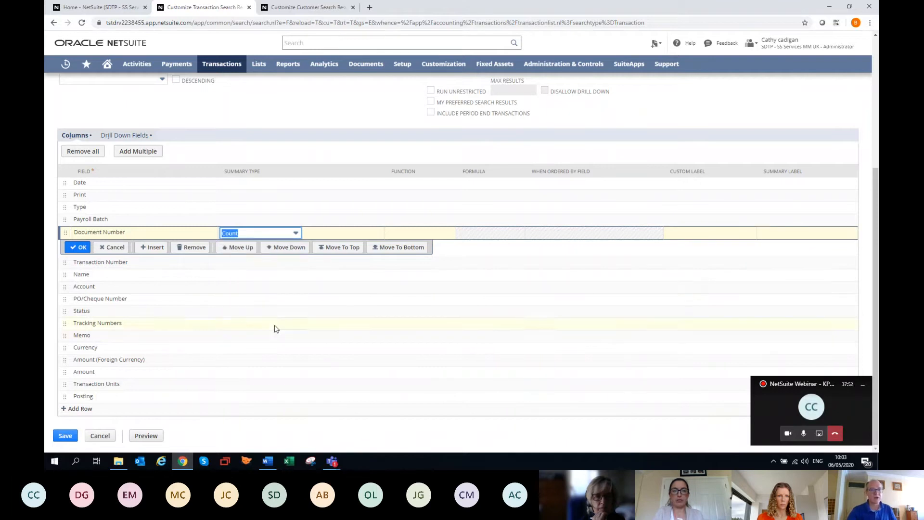
{"action": "left_click", "coordinate": [78, 247]}
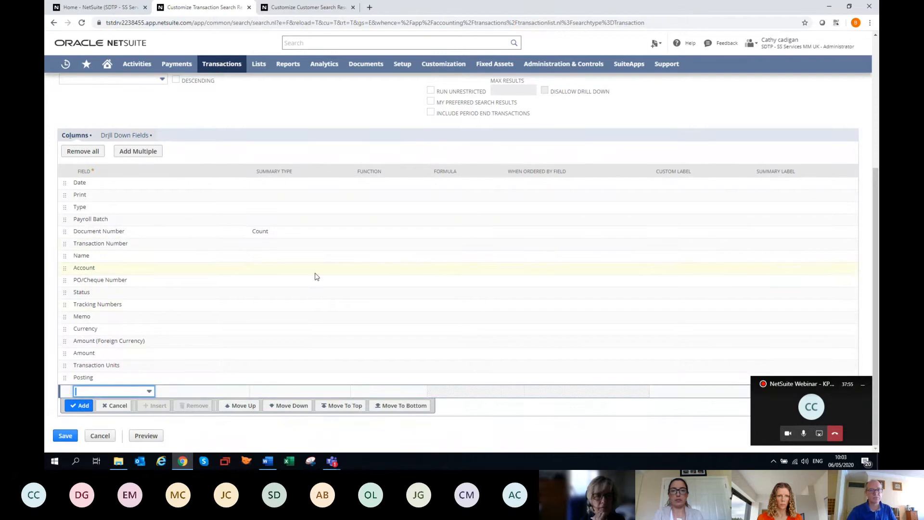
Add Date and Period to the search's available filters
{"action": "scroll", "coordinate": [469, 309], "scroll_direction": "up", "scroll_amount": 4}
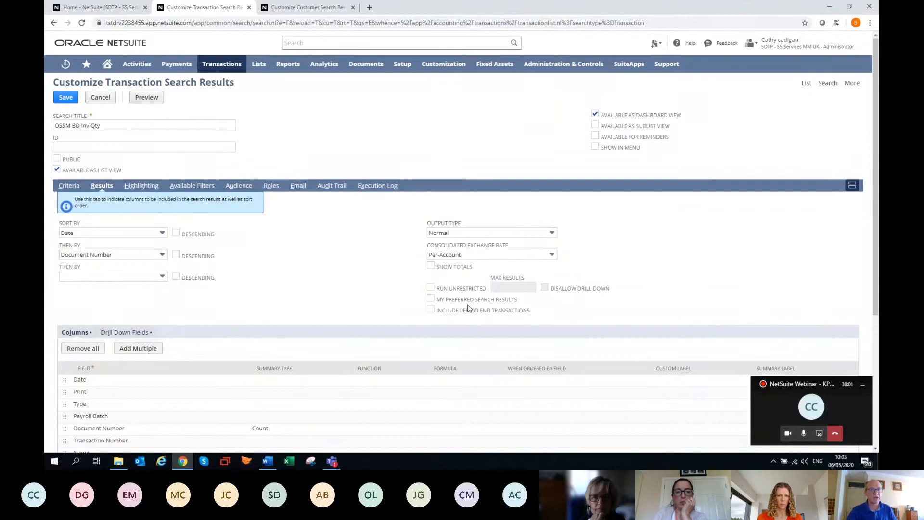
{"action": "scroll", "coordinate": [285, 293], "scroll_direction": "down", "scroll_amount": 1}
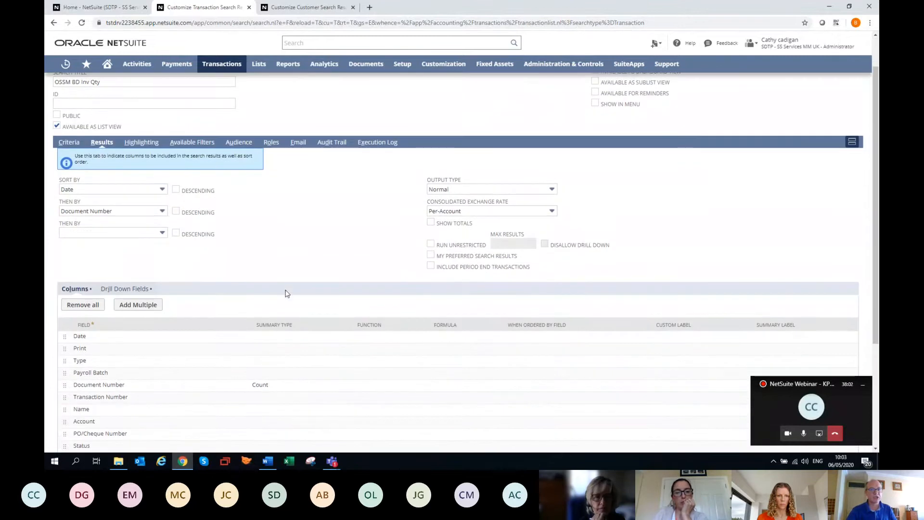
{"action": "left_click", "coordinate": [208, 143]}
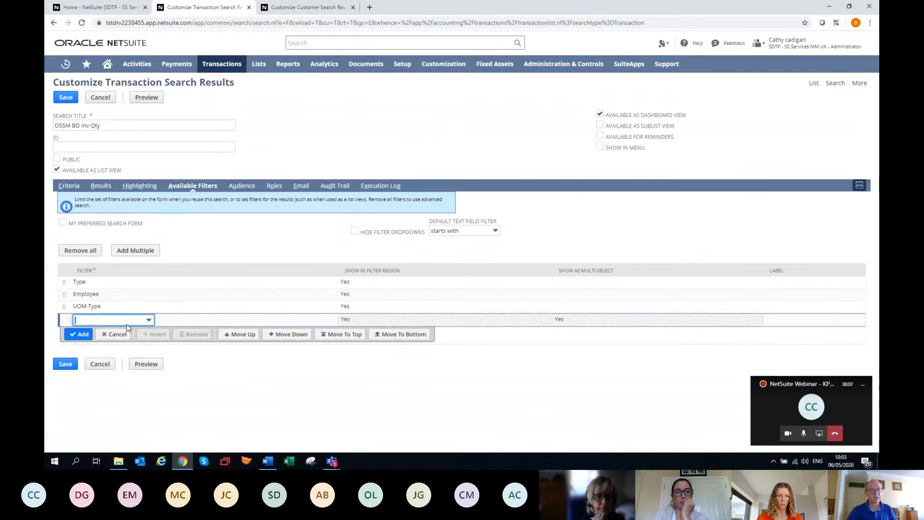
{"action": "type", "text": "Date"}
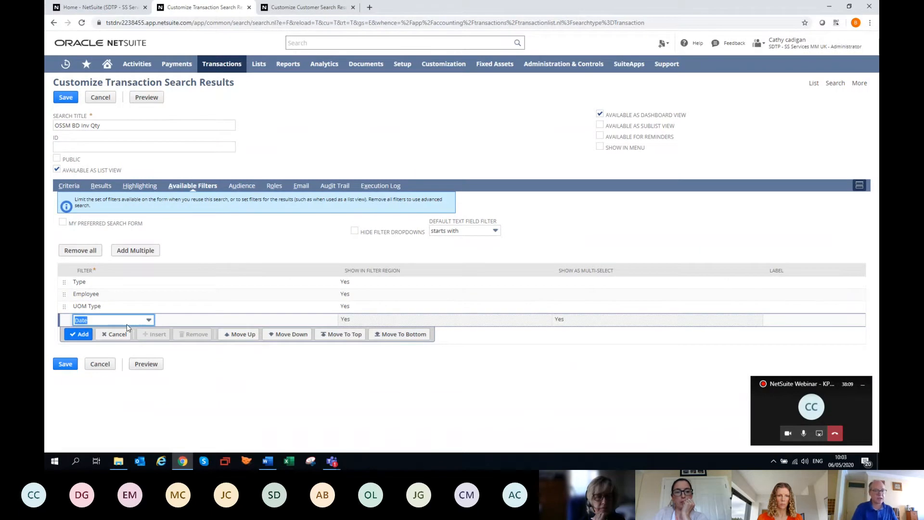
{"action": "key", "text": "Return"}
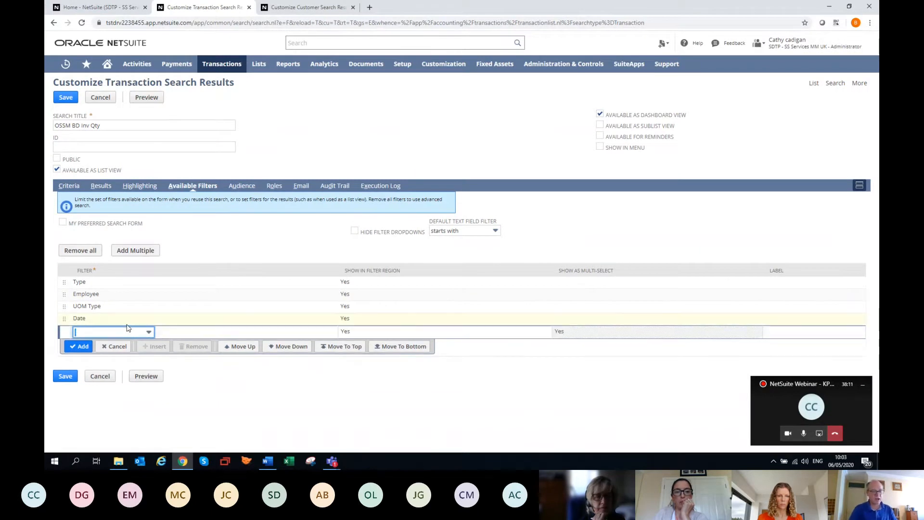
{"action": "type", "text": "p"}
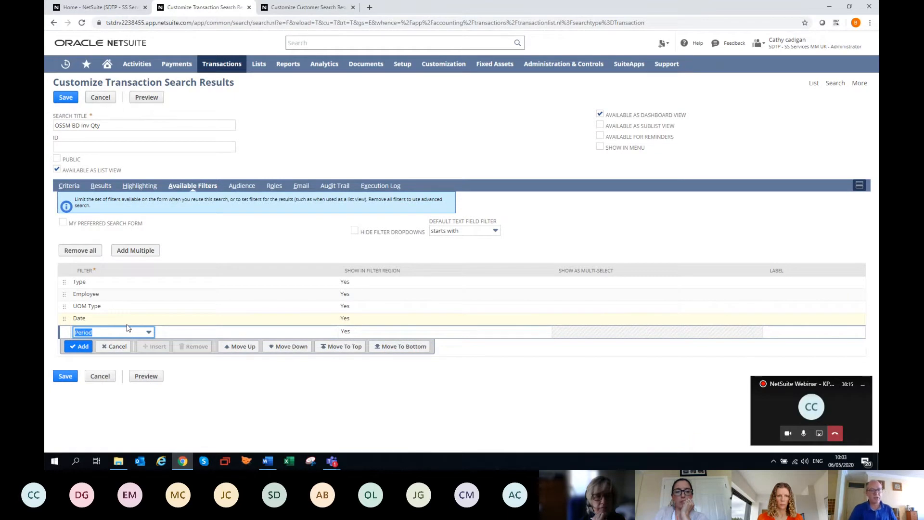
{"action": "key", "text": "Return"}
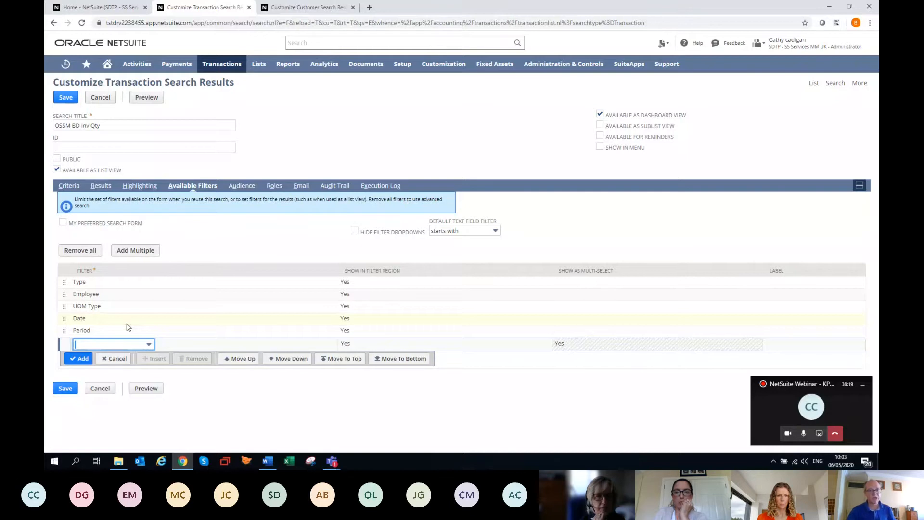
Remove the Type, Employee and UOM Type filters from the search's available filters
{"action": "left_click", "coordinate": [169, 287]}
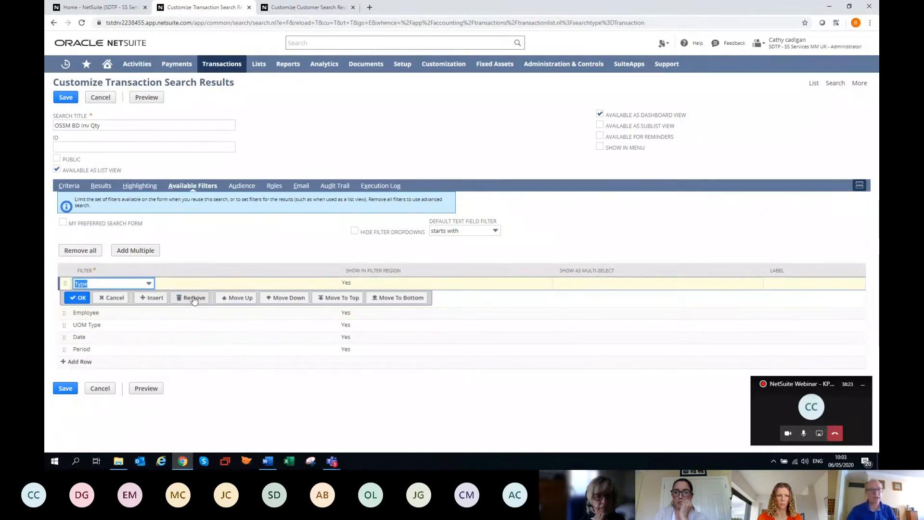
{"action": "left_click", "coordinate": [194, 298]}
{"action": "left_click", "coordinate": [197, 299]}
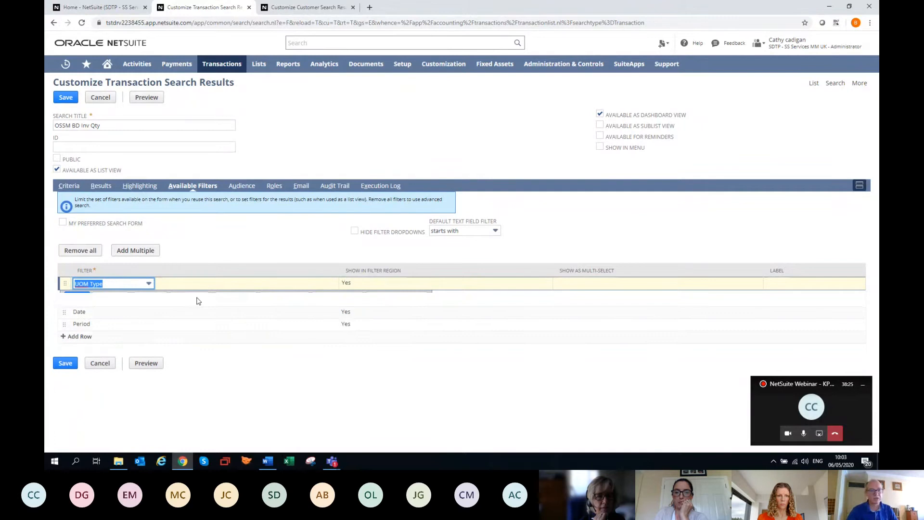
{"action": "left_click", "coordinate": [197, 298]}
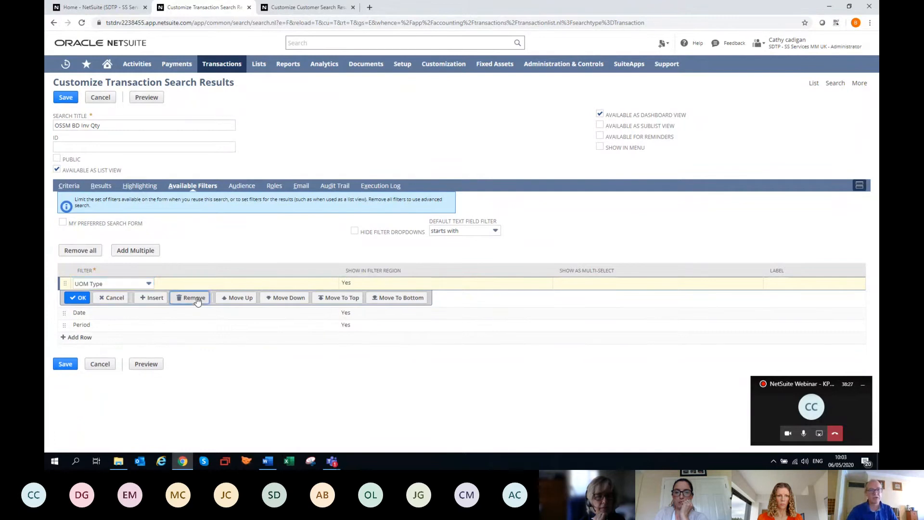
Save the customised invoice search and return to the home dashboard
{"action": "left_click", "coordinate": [60, 352]}
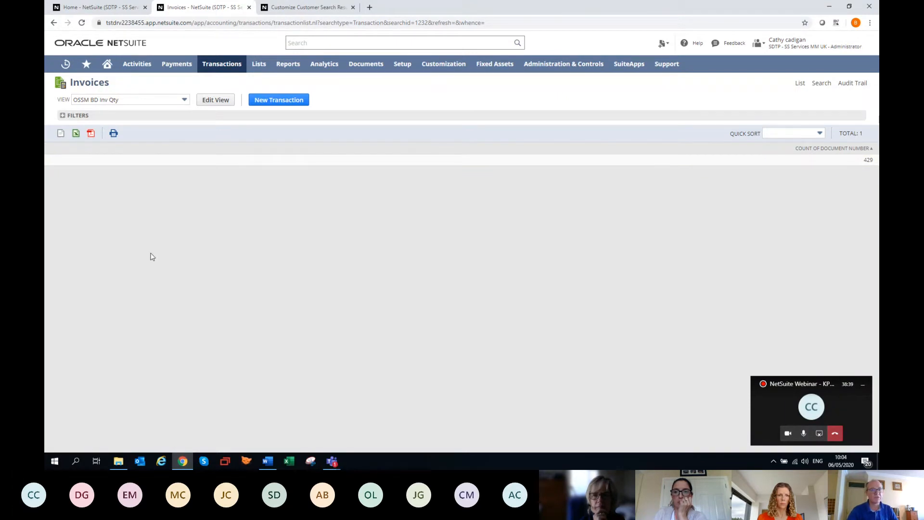
{"action": "left_click", "coordinate": [112, 70]}
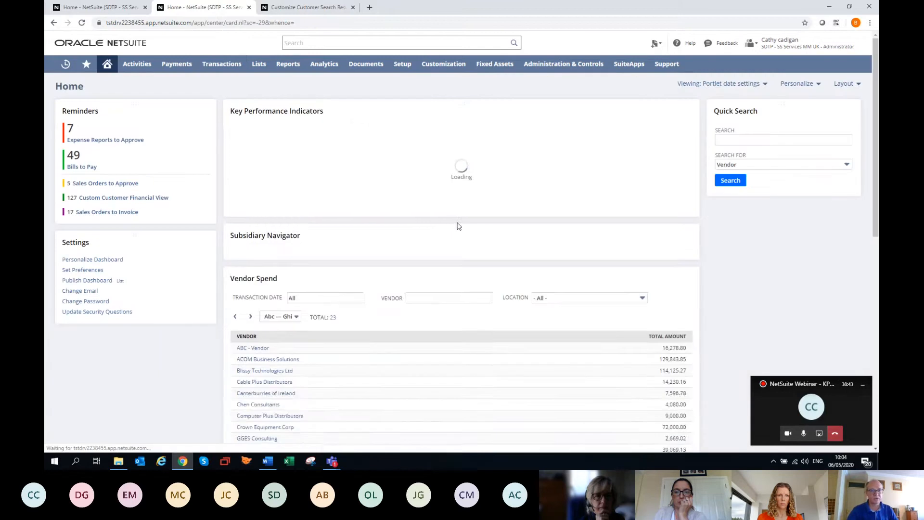
In the Key Performance Indicators portlet setup, search the custom KPIs for "ossm b" and add OSSM BD Inv Qty
{"action": "left_click", "coordinate": [688, 111]}
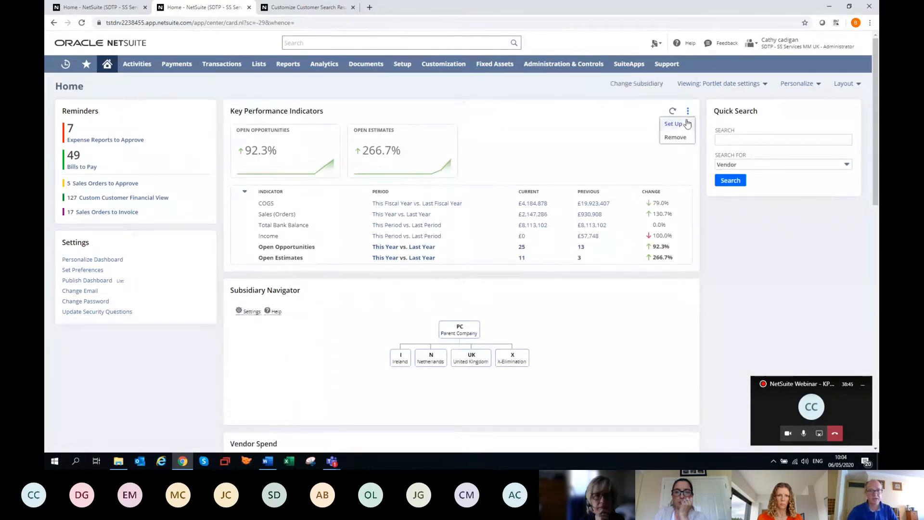
{"action": "left_click", "coordinate": [673, 125]}
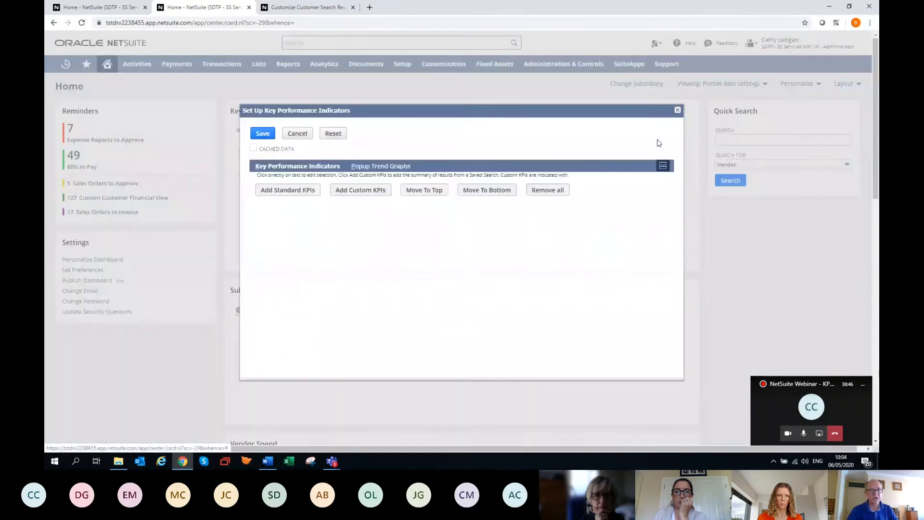
{"action": "left_click", "coordinate": [350, 191]}
{"action": "left_click", "coordinate": [344, 184]}
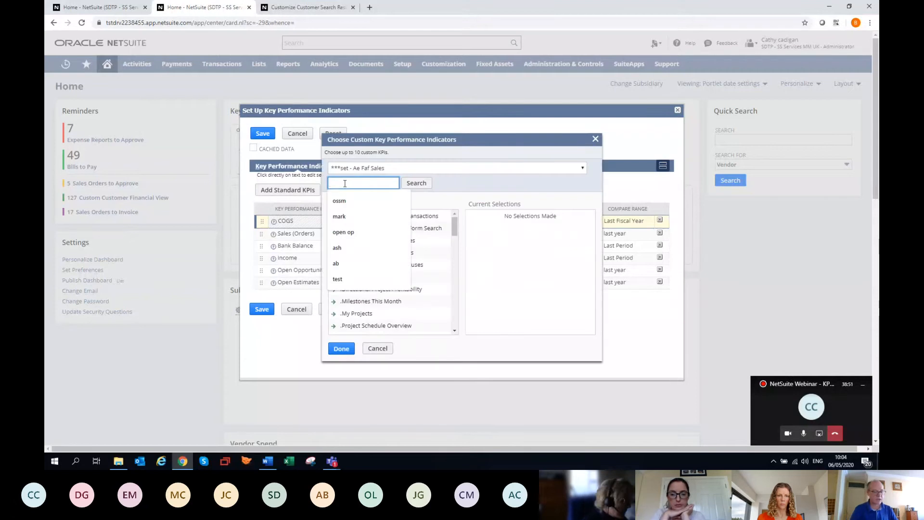
{"action": "type", "text": "o"}
{"action": "key", "text": "Down"}
{"action": "key", "text": "Return"}
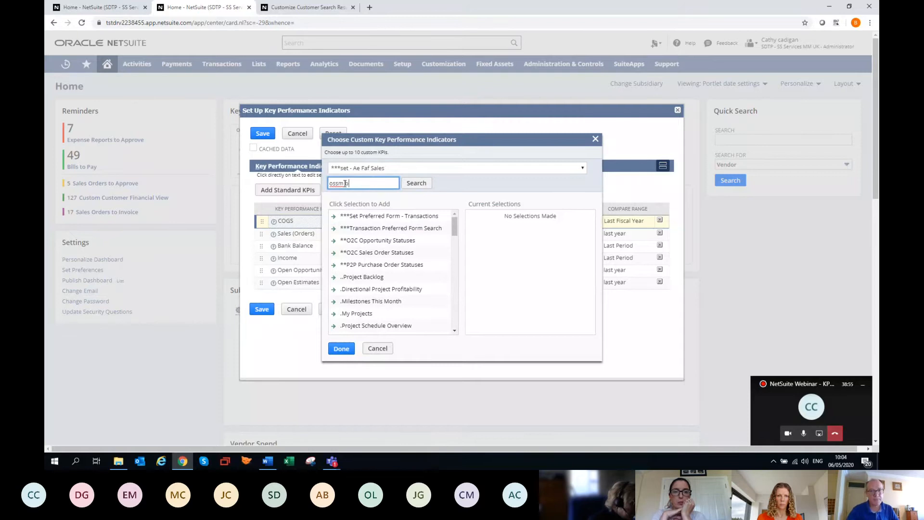
{"action": "type", "text": "b"}
{"action": "key", "text": "Return"}
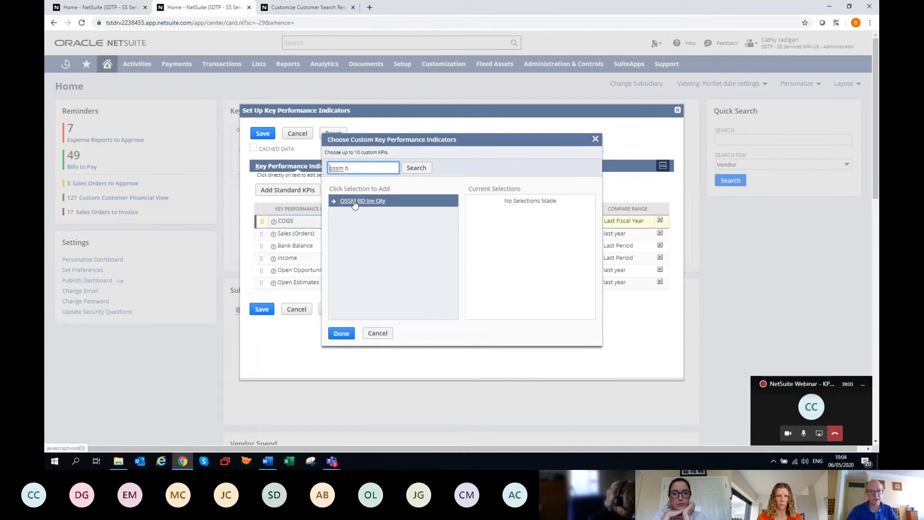
{"action": "left_click", "coordinate": [354, 201]}
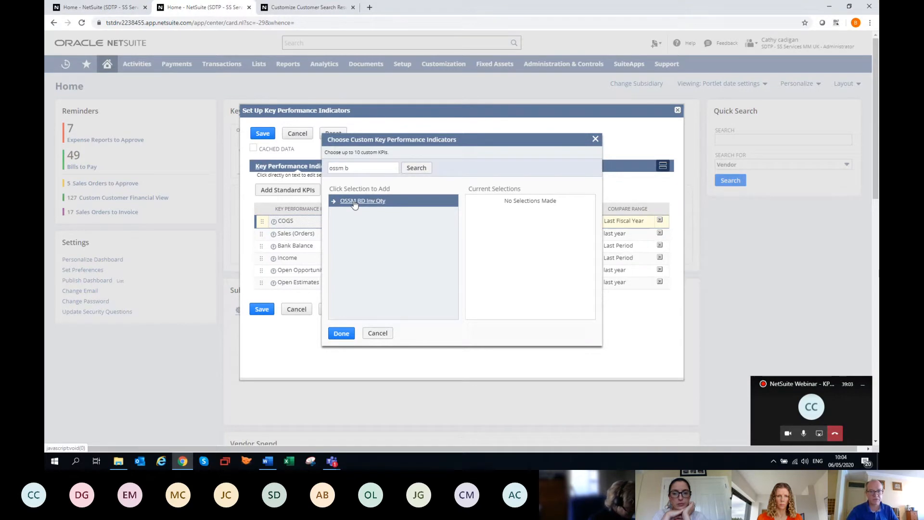
{"action": "left_click", "coordinate": [341, 334]}
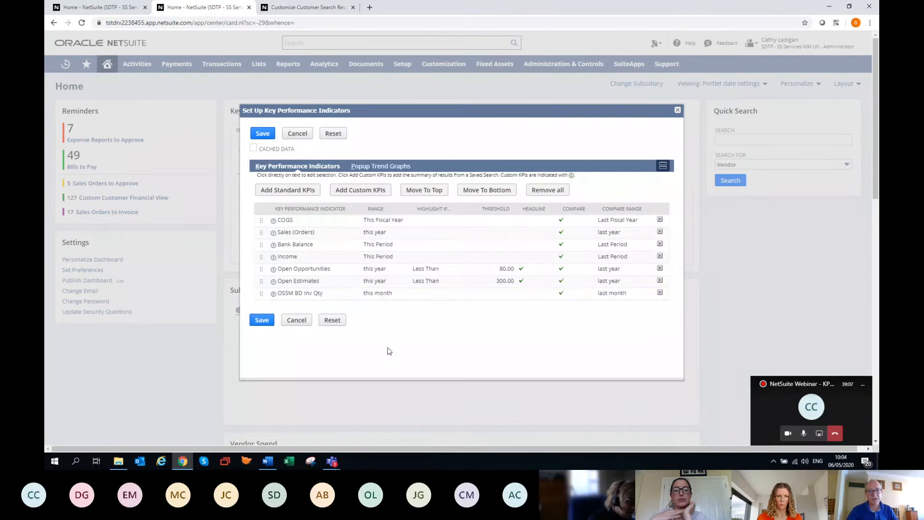
Set the OSSM BD Inv Qty KPI's range to this year and its compare range to last year, and save the KPI setup
{"action": "left_click", "coordinate": [380, 294]}
{"action": "key", "text": "Down"}
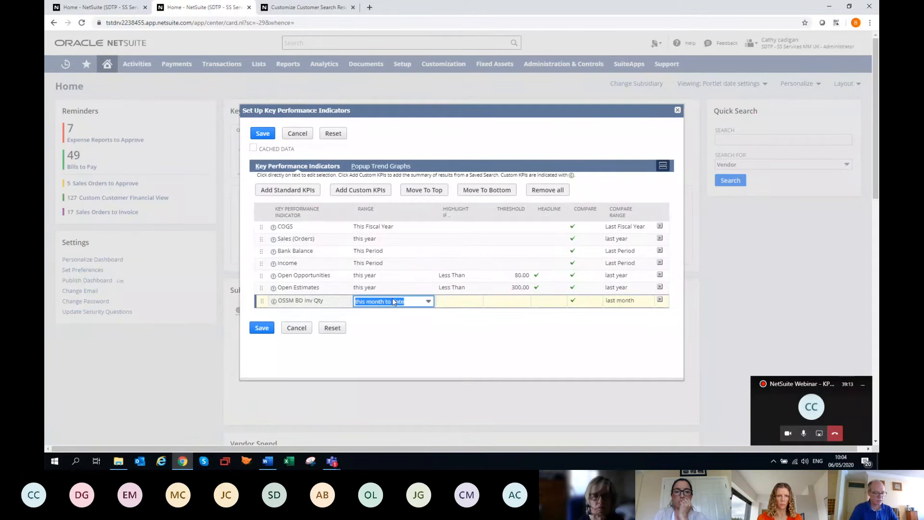
{"action": "key", "text": "Down"}
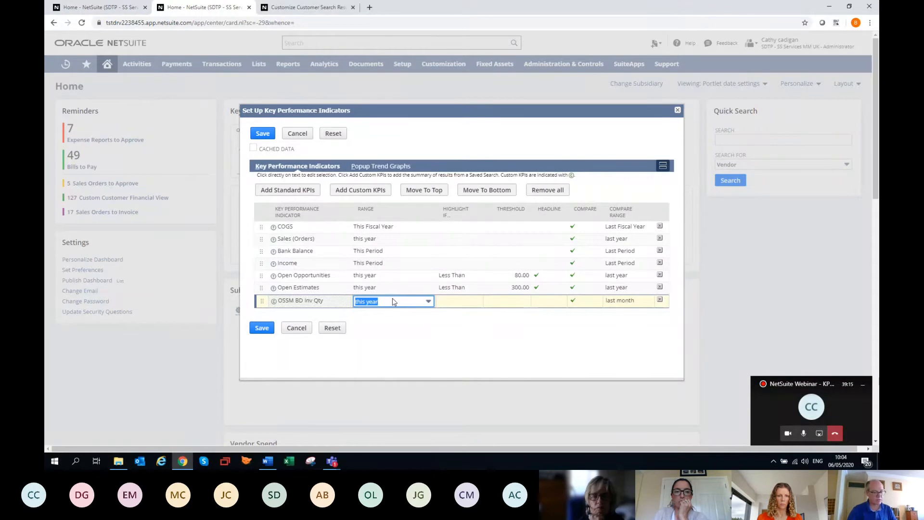
{"action": "key", "text": "Tab"}
{"action": "key", "text": "Tab"}
{"action": "key", "text": "Tab"}
{"action": "key", "text": "Tab"}
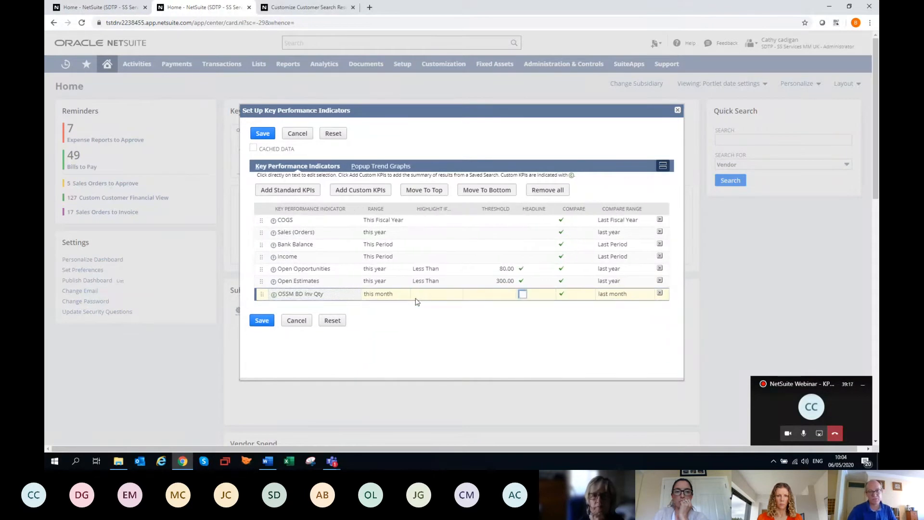
{"action": "key", "text": "Down"}
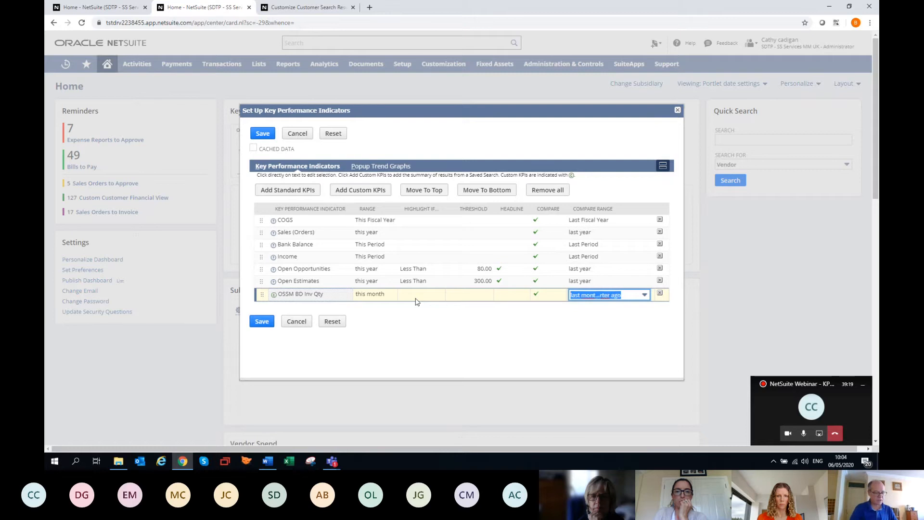
{"action": "key", "text": "Up"}
{"action": "key", "text": "Return"}
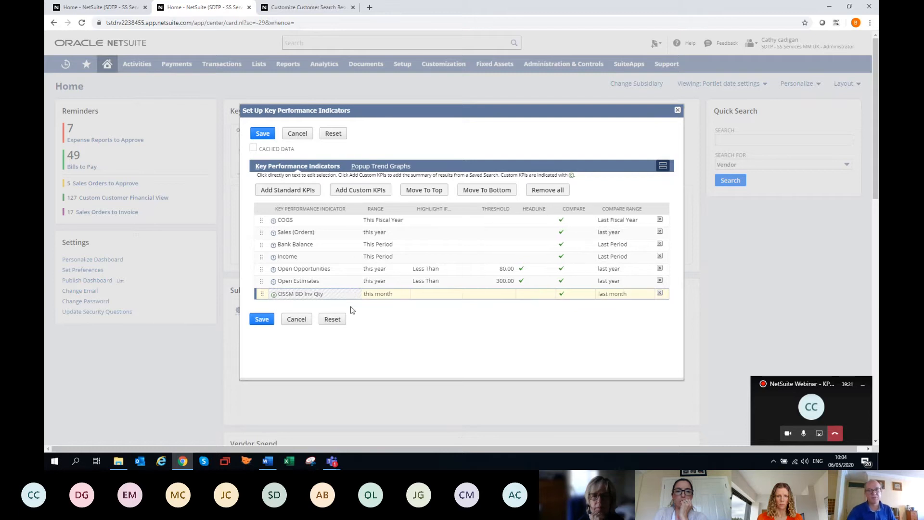
{"action": "left_click", "coordinate": [261, 318]}
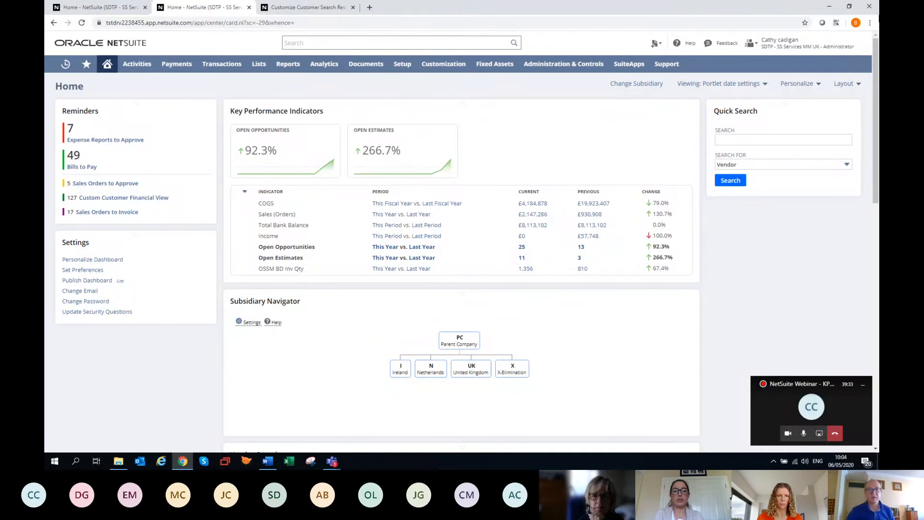
Add a KPI Scorecard portlet from the standard content to the home dashboard
{"action": "left_click", "coordinate": [796, 83]}
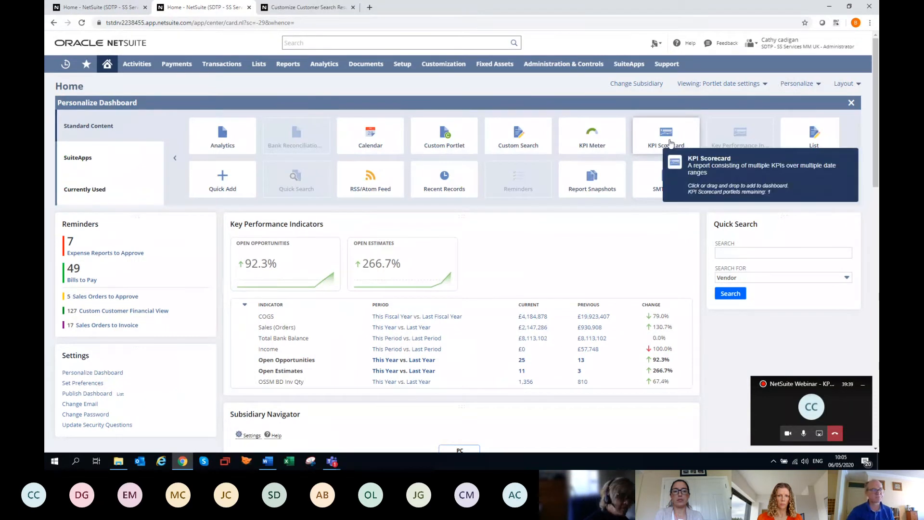
{"action": "left_click", "coordinate": [670, 143]}
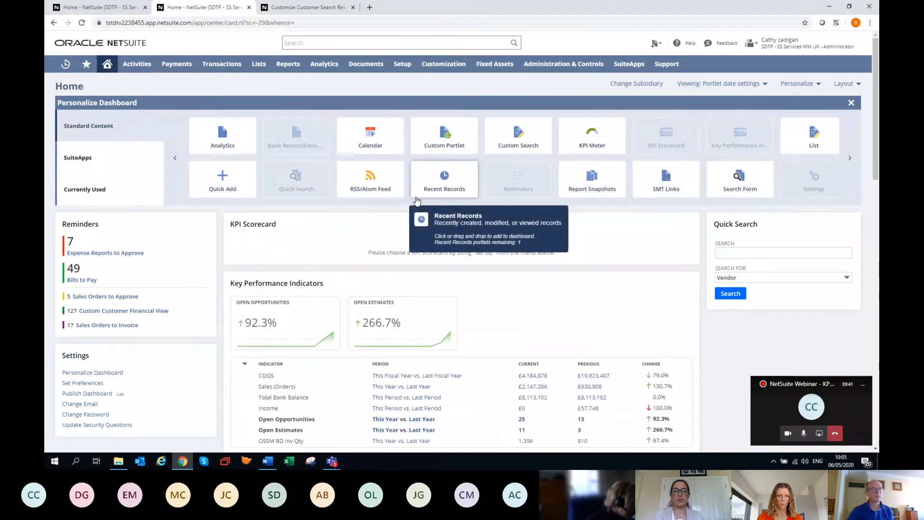
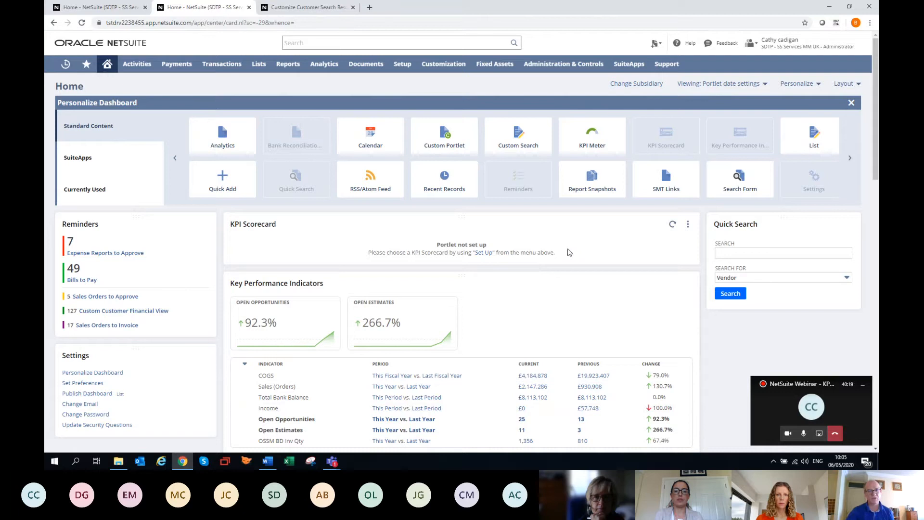
Set up the KPI Scorecard portlet to display the OSSM Financial Ratios scorecard and save the setup
{"action": "left_click", "coordinate": [687, 225]}
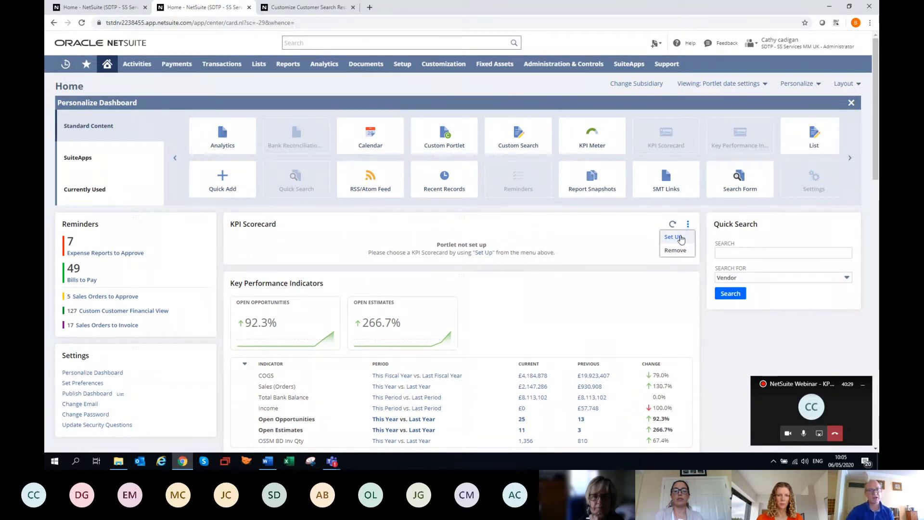
{"action": "left_click", "coordinate": [679, 238]}
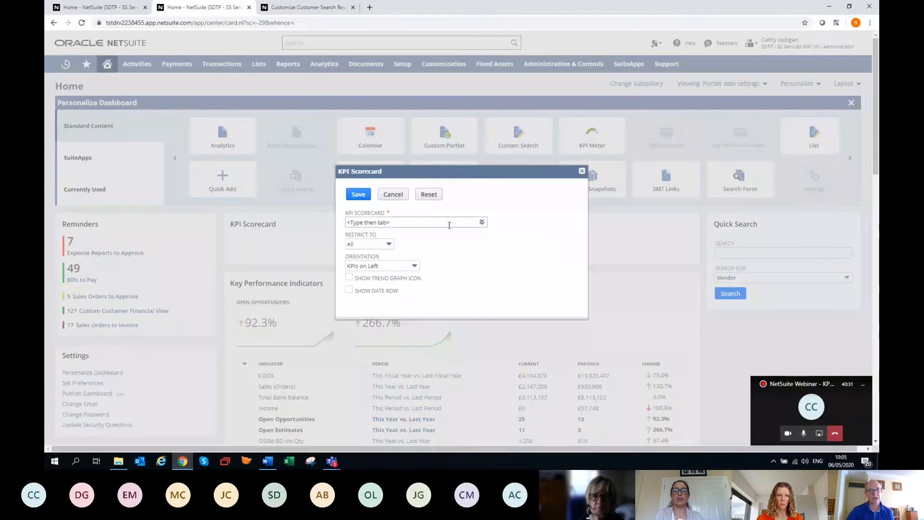
{"action": "left_click", "coordinate": [434, 224]}
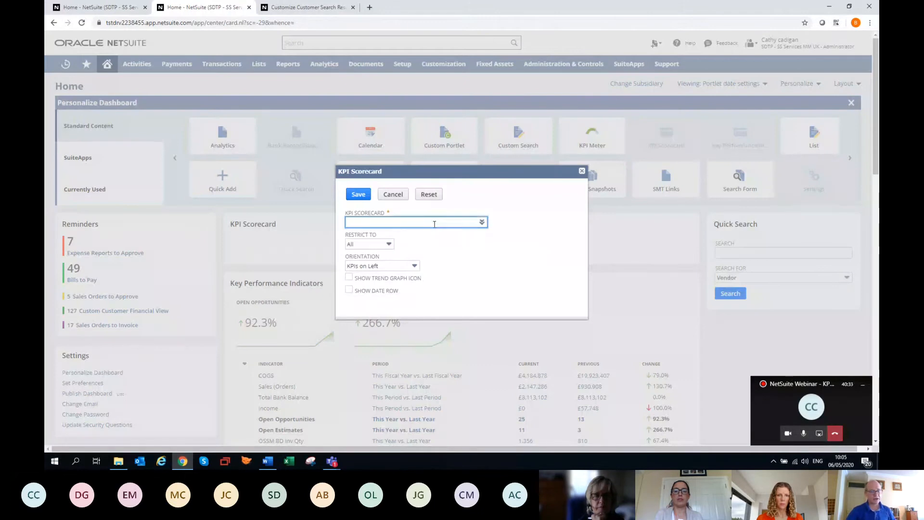
{"action": "type", "text": "financ"}
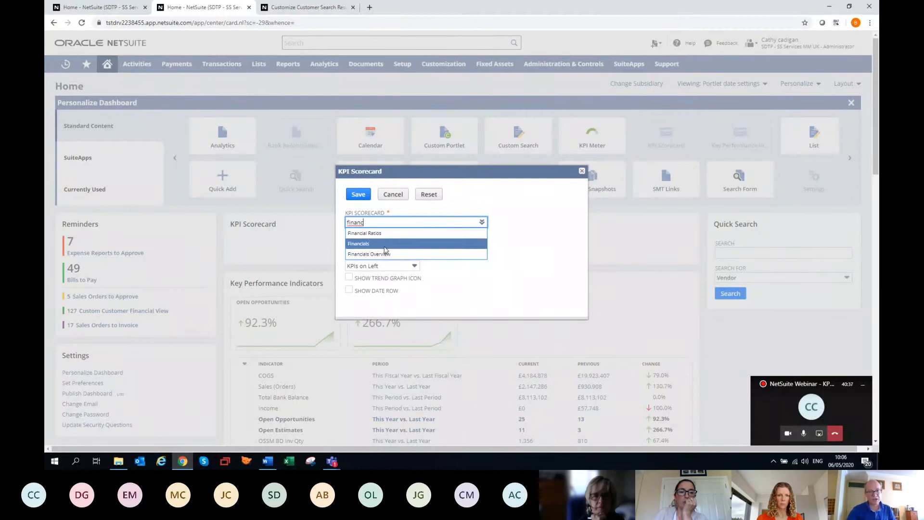
{"action": "left_click", "coordinate": [393, 223]}
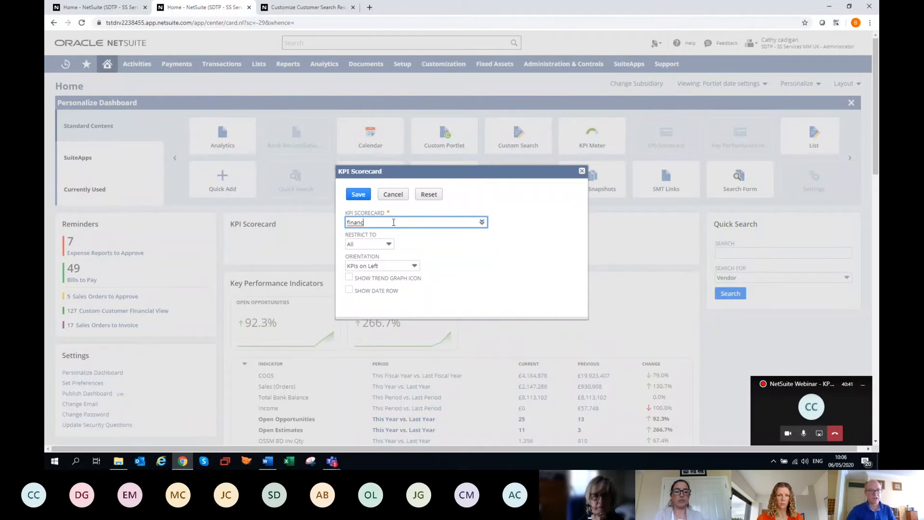
{"action": "double_click", "coordinate": [341, 221]}
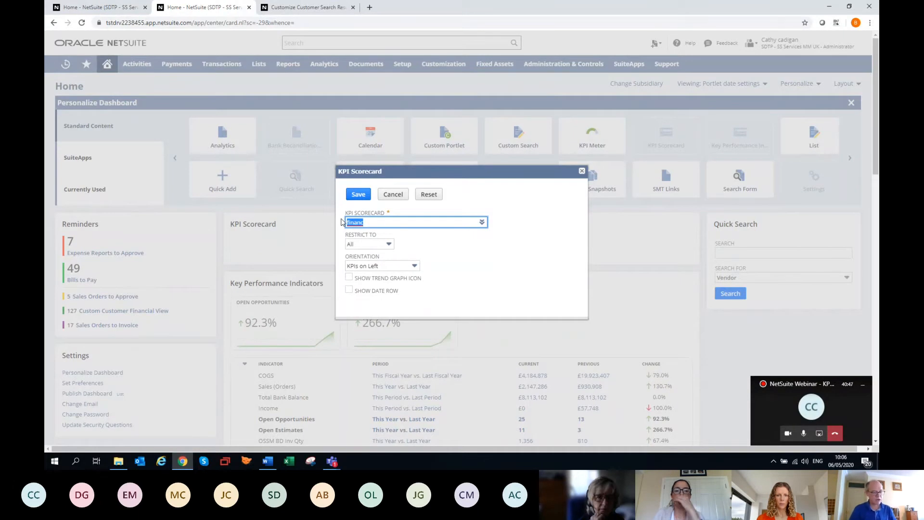
{"action": "type", "text": "ossm"}
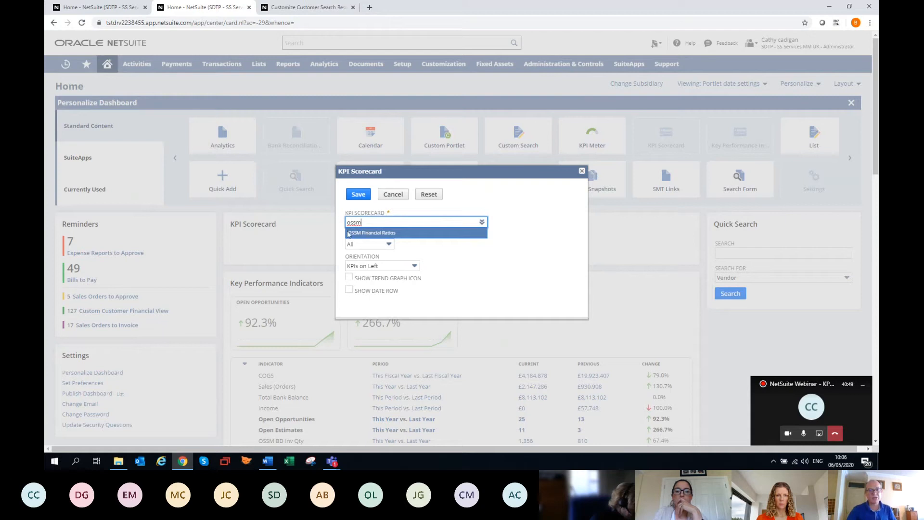
{"action": "key", "text": "Return"}
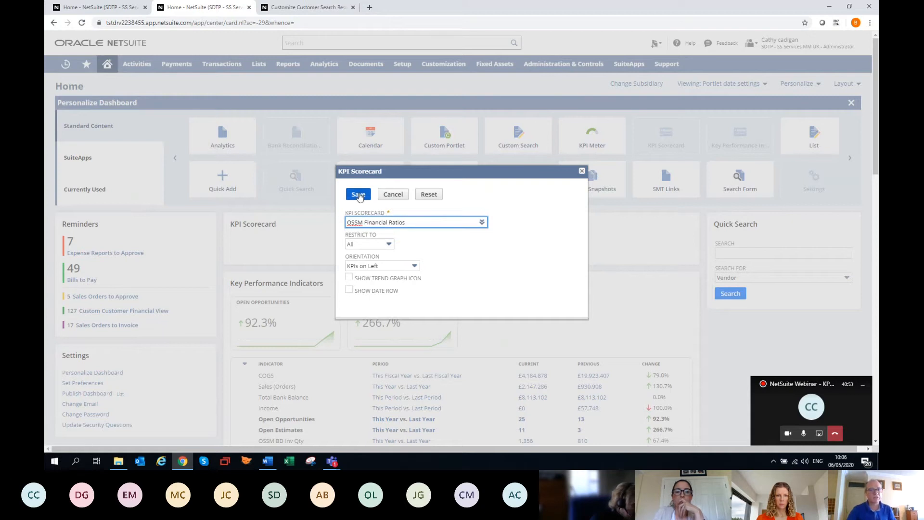
{"action": "left_click", "coordinate": [359, 195]}
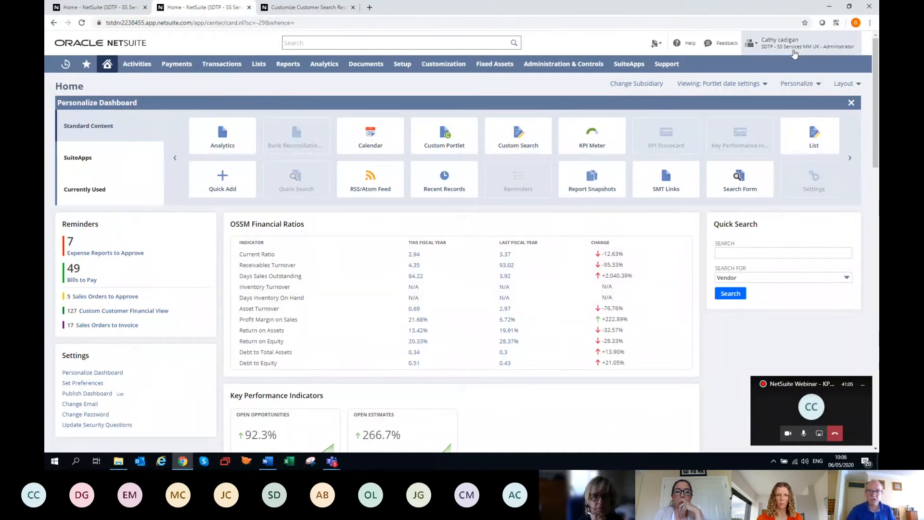
Switch to the EMEA Services MM - Sales Manager role and examine the Sales & Operations scorecard on its home dashboard
{"action": "mouse_move", "coordinate": [792, 48]}
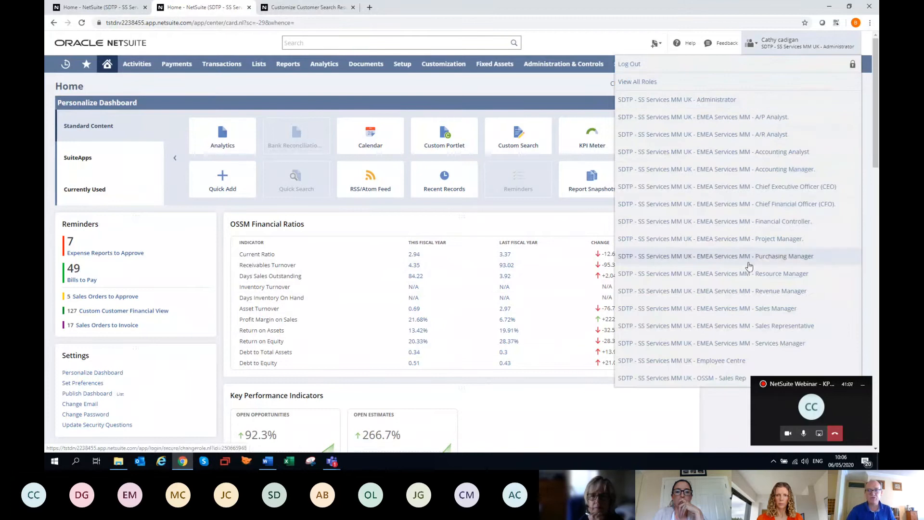
{"action": "left_click", "coordinate": [739, 313]}
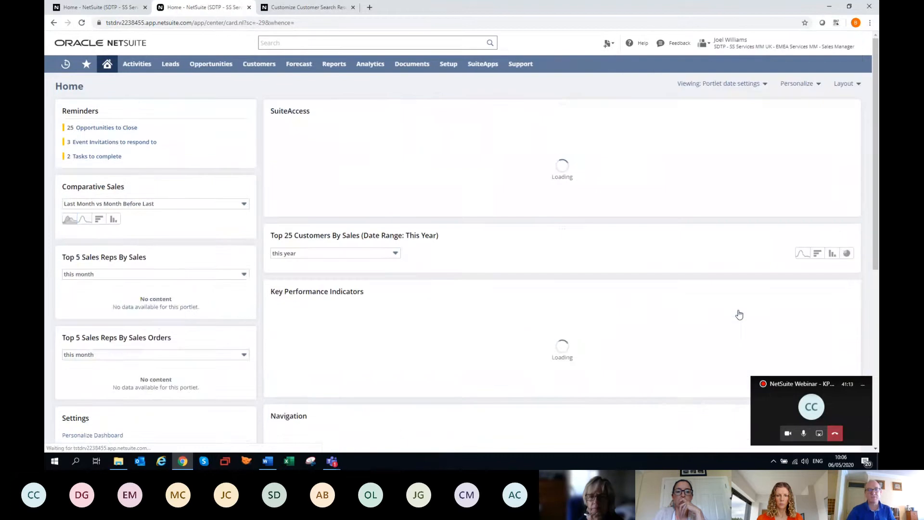
{"action": "scroll", "coordinate": [373, 356], "scroll_direction": "down", "scroll_amount": 5}
{"action": "scroll", "coordinate": [373, 356], "scroll_direction": "down", "scroll_amount": 2}
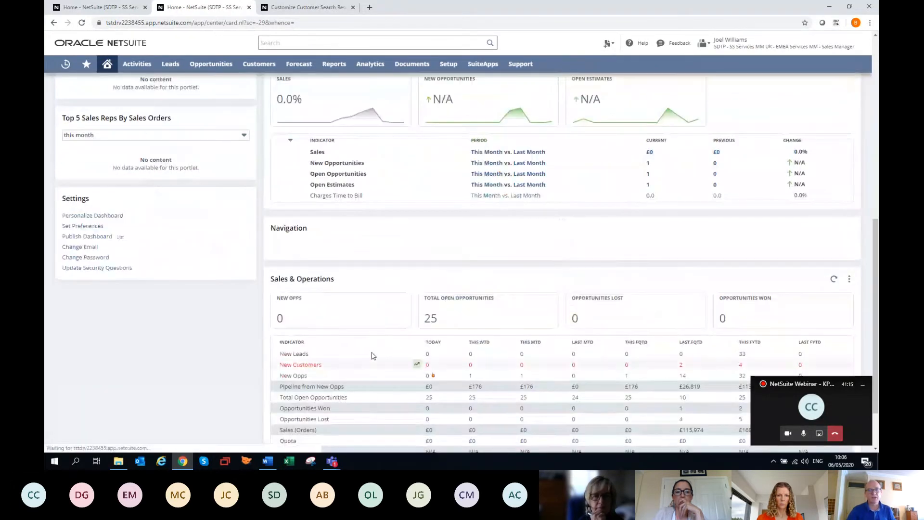
{"action": "scroll", "coordinate": [374, 356], "scroll_direction": "down", "scroll_amount": 3}
{"action": "scroll", "coordinate": [374, 356], "scroll_direction": "down", "scroll_amount": 1}
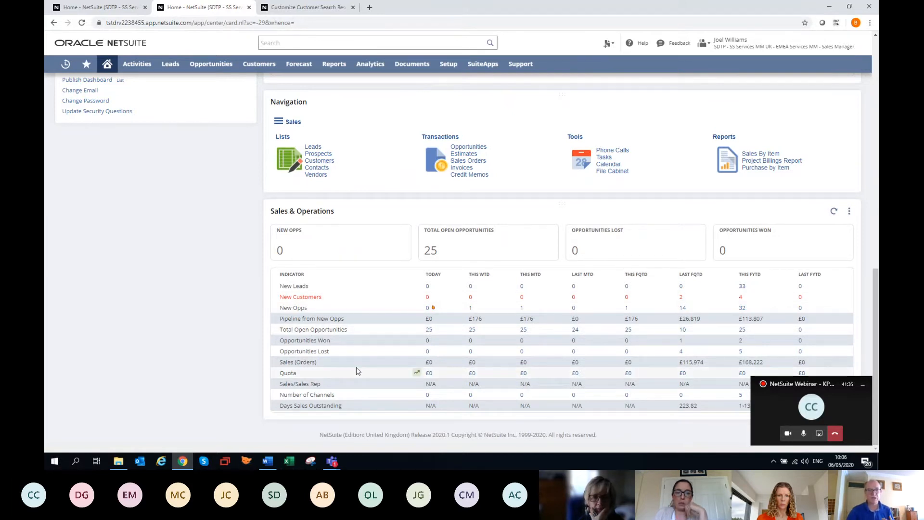
{"action": "scroll", "coordinate": [598, 308], "scroll_direction": "up", "scroll_amount": 10}
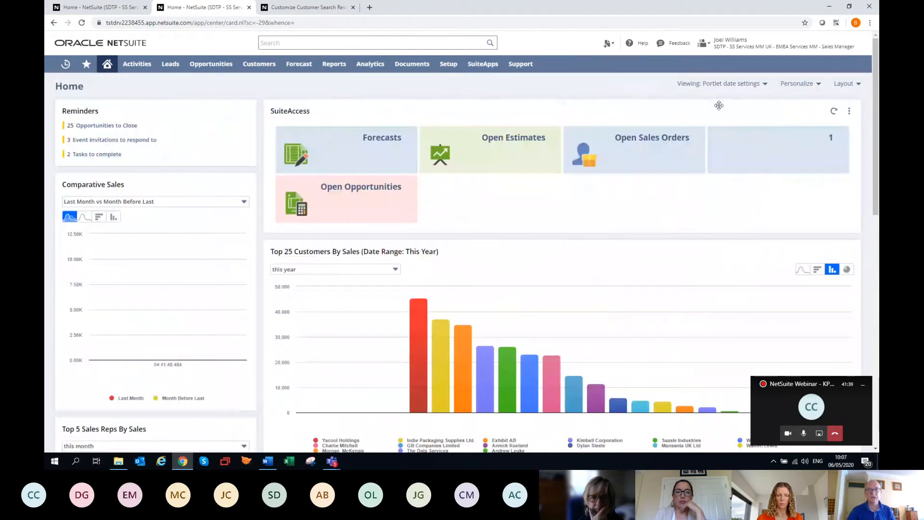
Switch back to the Administrator role and open the OSSM Financial Ratios scorecard definition for editing
{"action": "mouse_move", "coordinate": [716, 44]}
{"action": "left_click", "coordinate": [721, 100]}
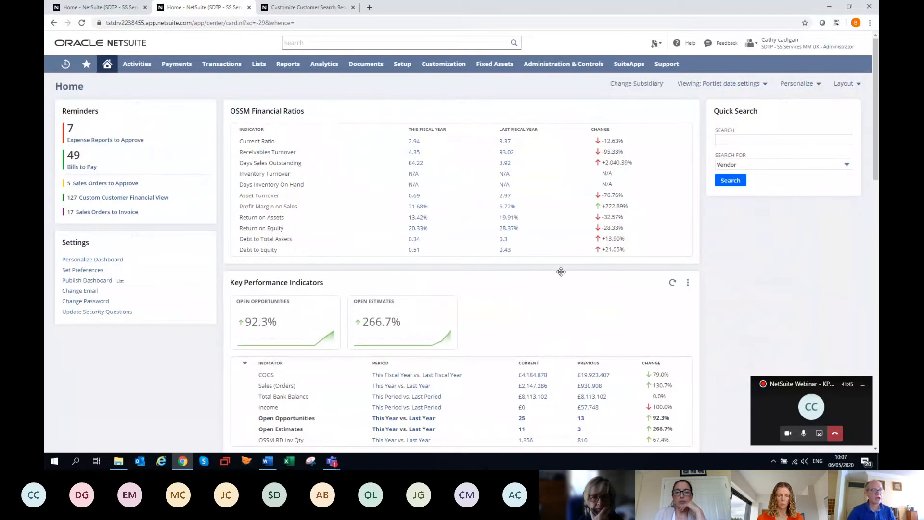
{"action": "left_click", "coordinate": [688, 111]}
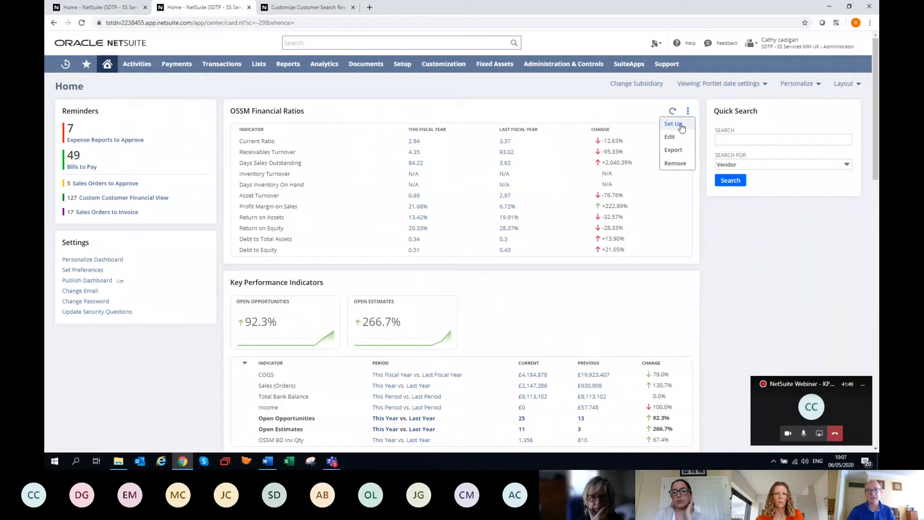
{"action": "left_click", "coordinate": [679, 123]}
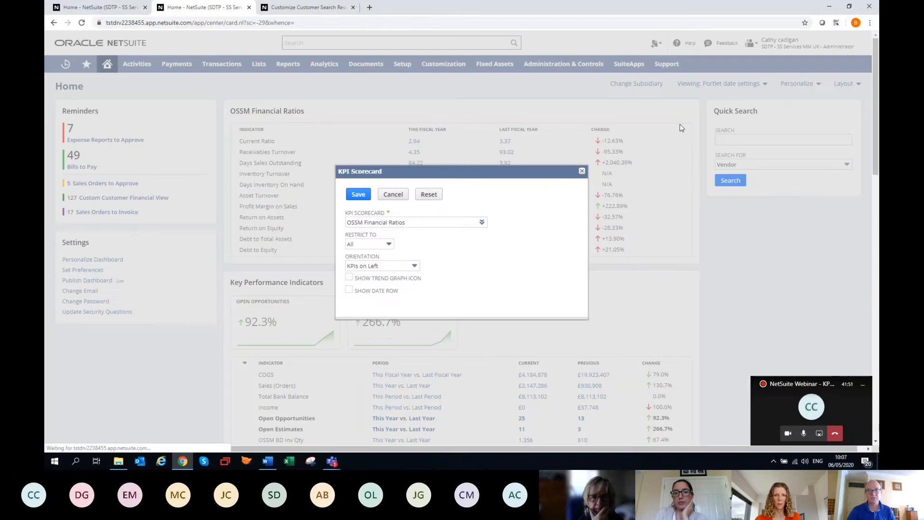
{"action": "left_click", "coordinate": [582, 171]}
{"action": "left_click", "coordinate": [688, 111]}
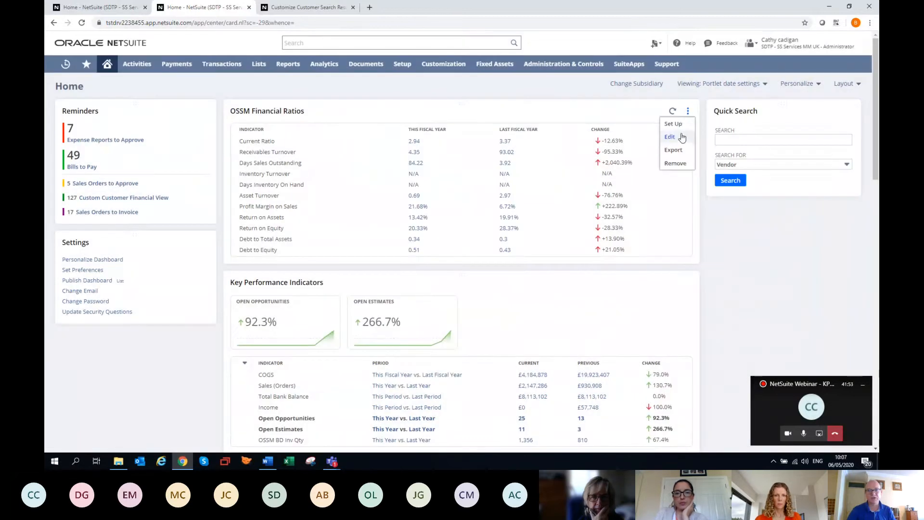
{"action": "left_click", "coordinate": [669, 136]}
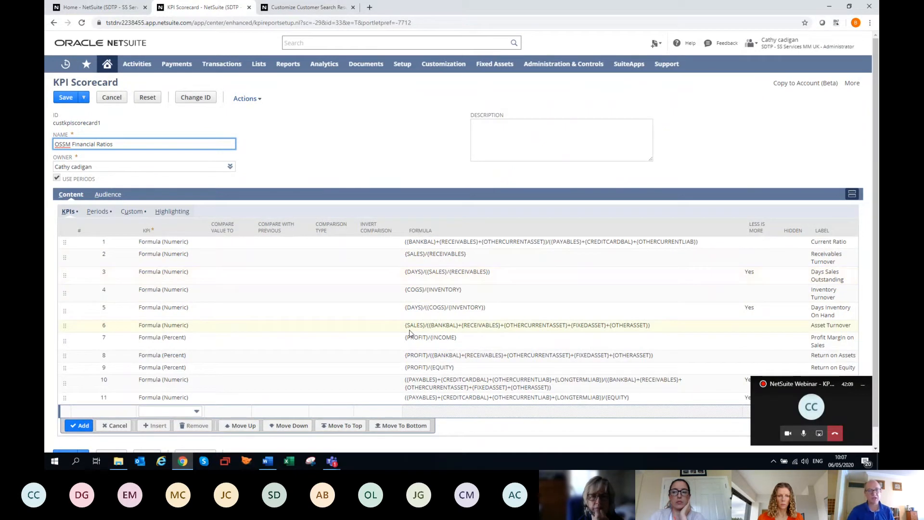
Start a highlighting rule for Profit Margin on Sales with condition Greater Than, threshold 100 and period Change
{"action": "left_click", "coordinate": [107, 214]}
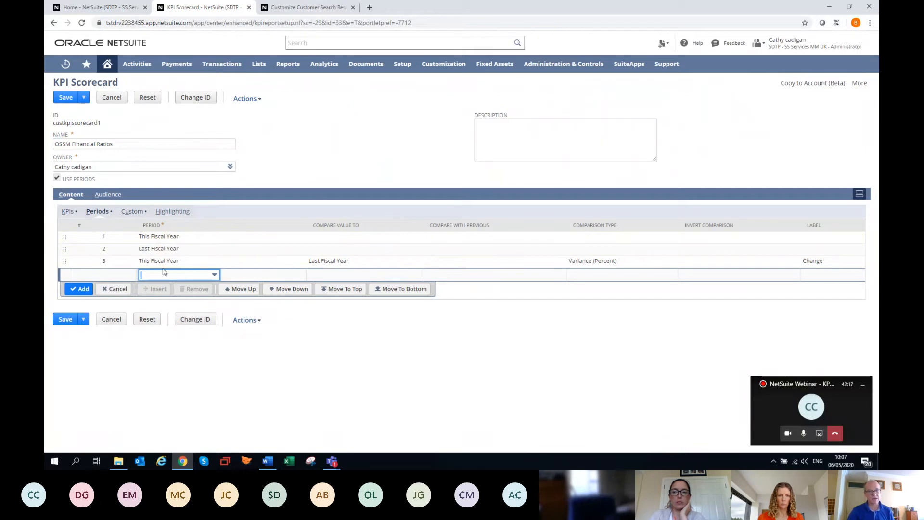
{"action": "left_click", "coordinate": [169, 212]}
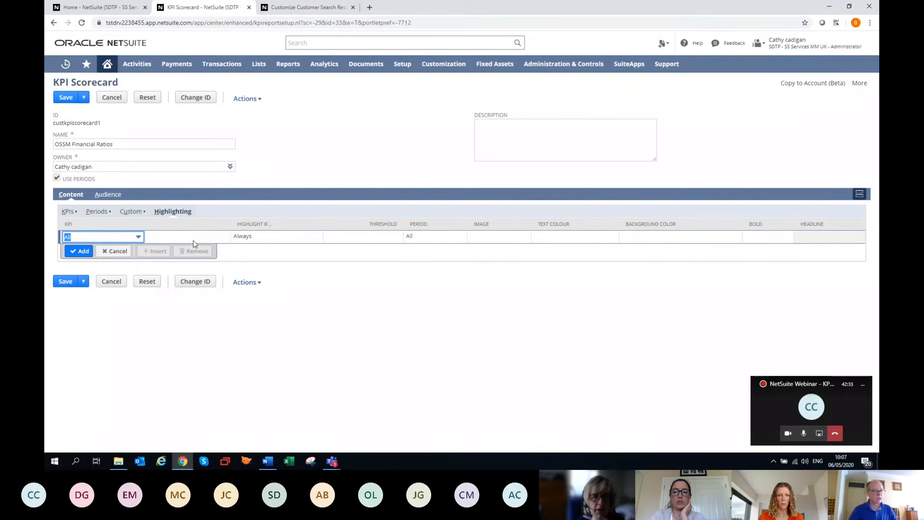
{"action": "key", "text": "p"}
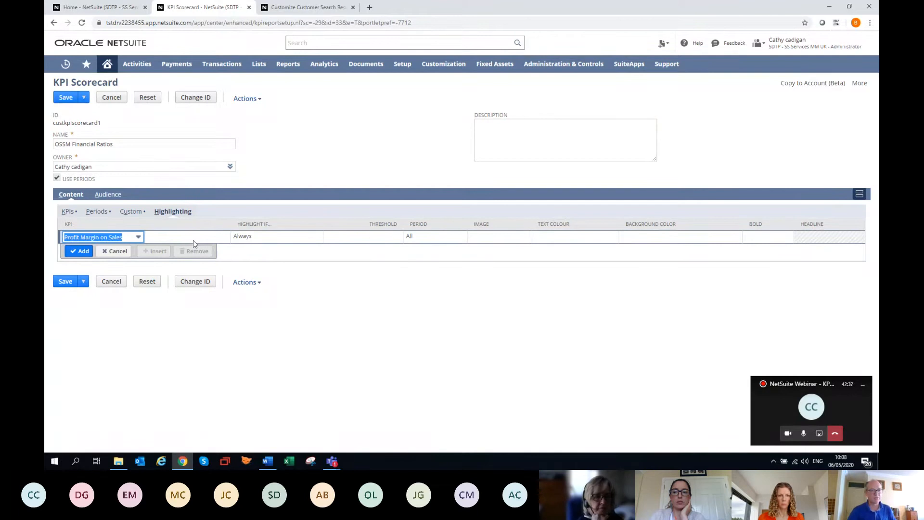
{"action": "key", "text": "Tab"}
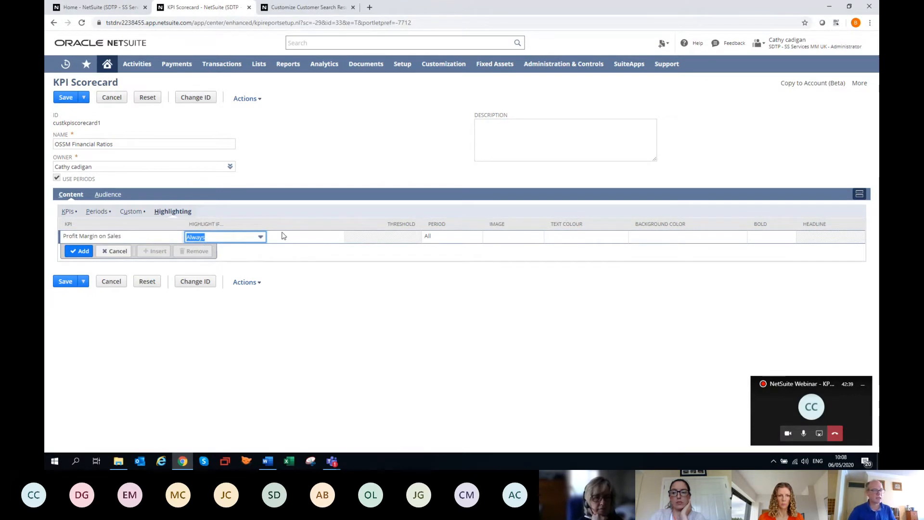
{"action": "left_click", "coordinate": [261, 240]}
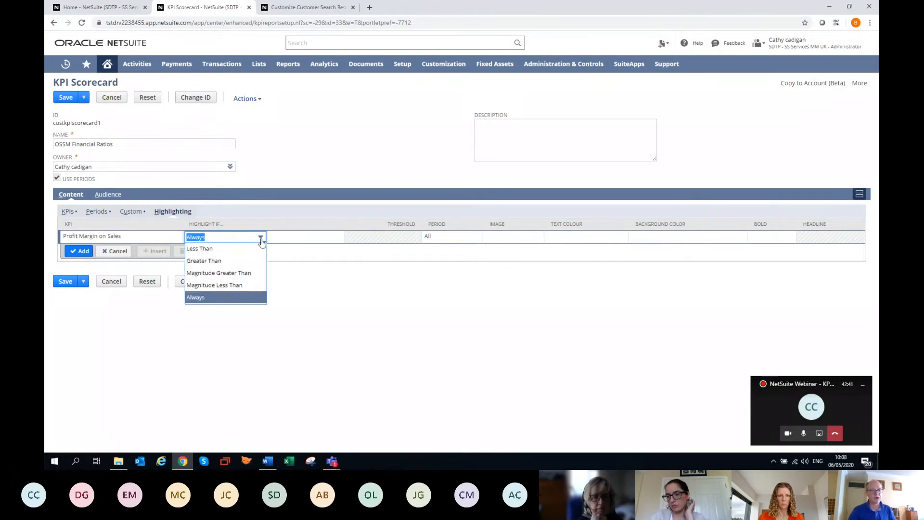
{"action": "left_click", "coordinate": [245, 261]}
{"action": "left_click", "coordinate": [396, 240]}
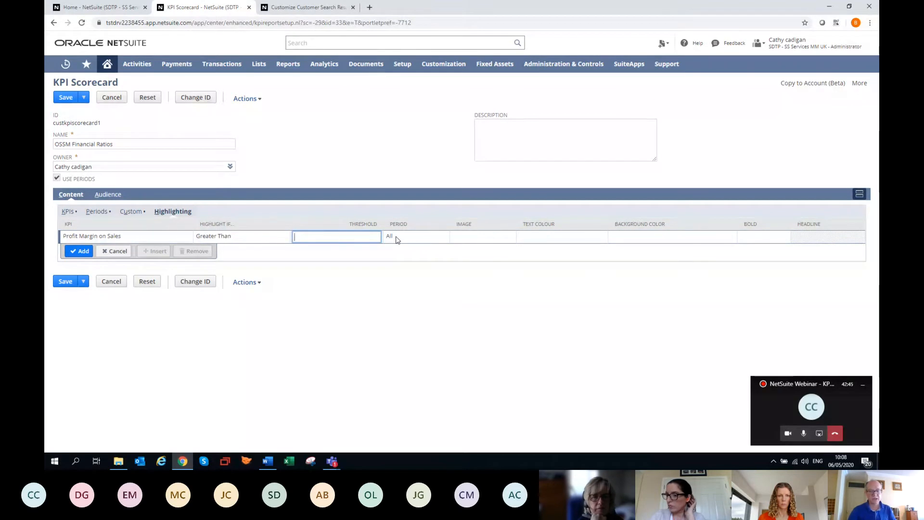
{"action": "left_click", "coordinate": [396, 239]}
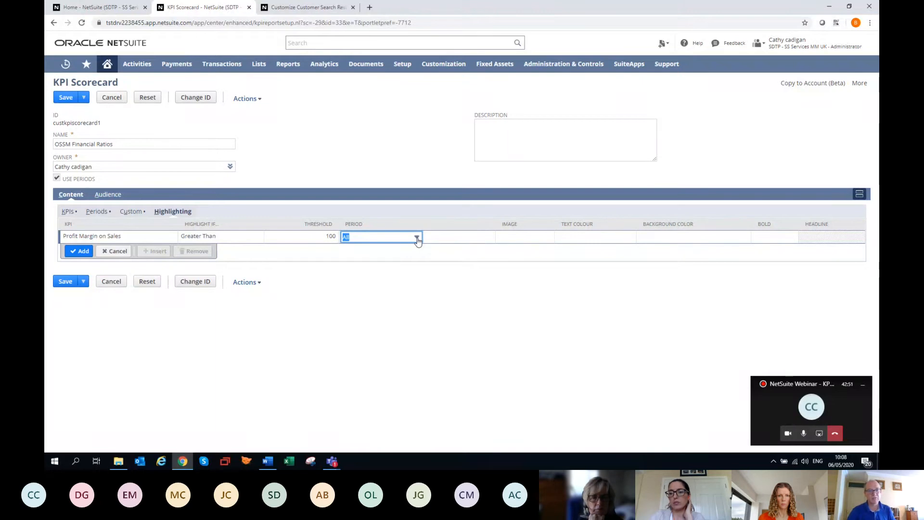
{"action": "left_click", "coordinate": [417, 239]}
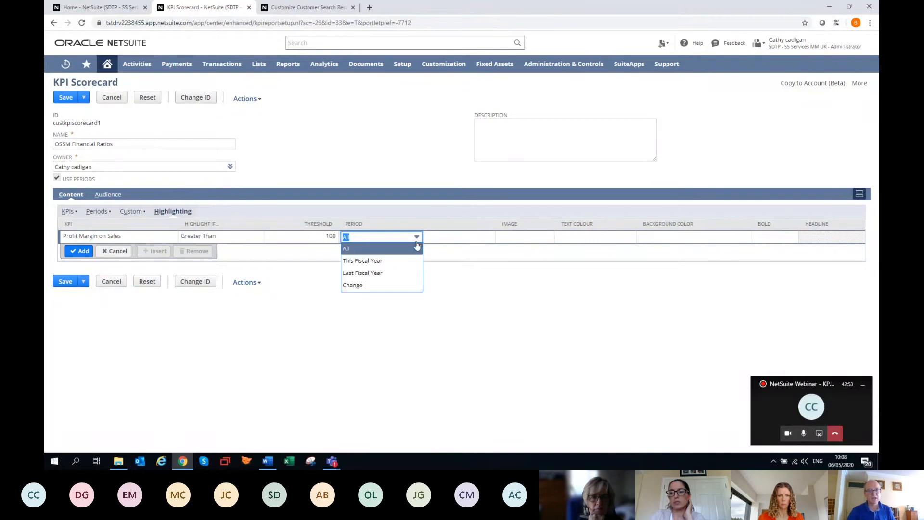
{"action": "left_click", "coordinate": [385, 286]}
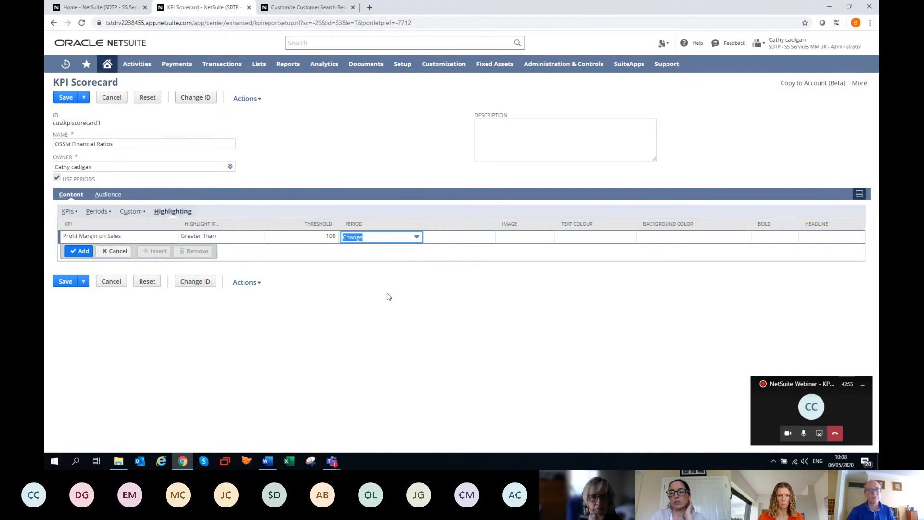
Format the Profit Margin on Sales highlighting rule with the Dollar Sign 1 image, white text and a red background
{"action": "key", "text": "Tab"}
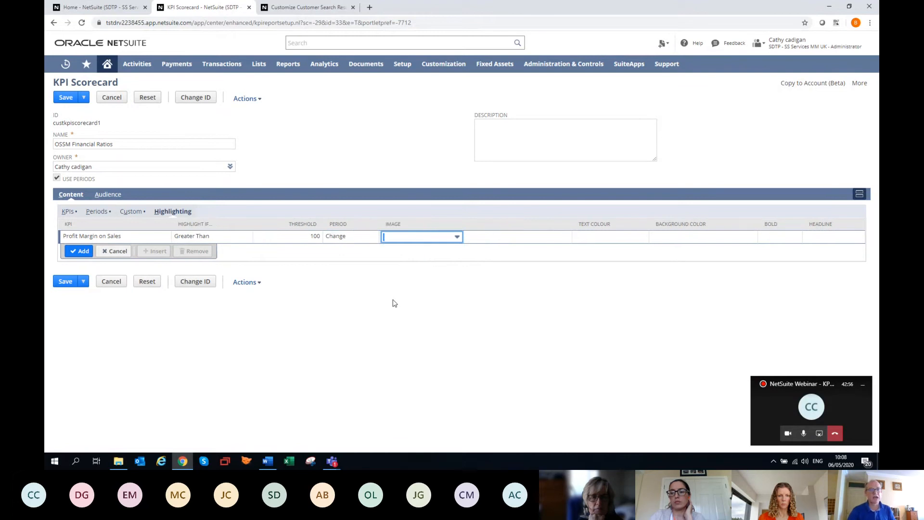
{"action": "left_click", "coordinate": [456, 238]}
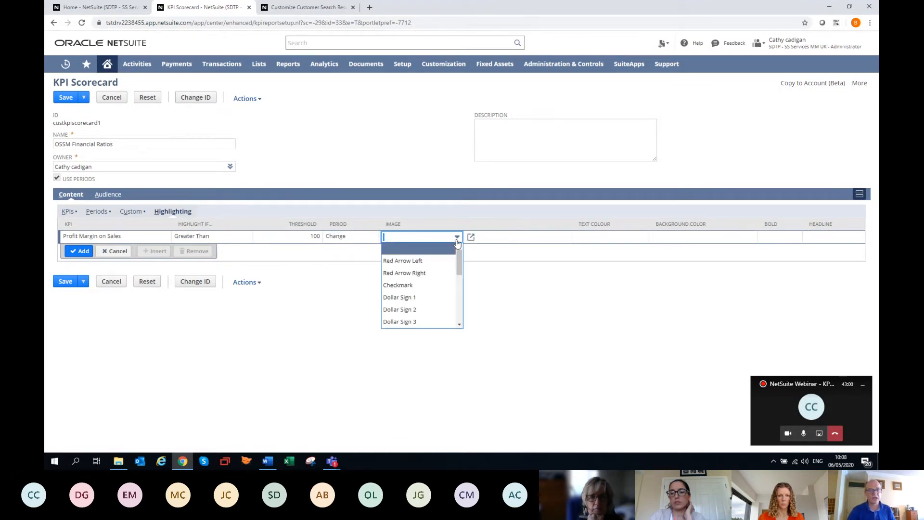
{"action": "left_click", "coordinate": [423, 299]}
{"action": "key", "text": "Tab"}
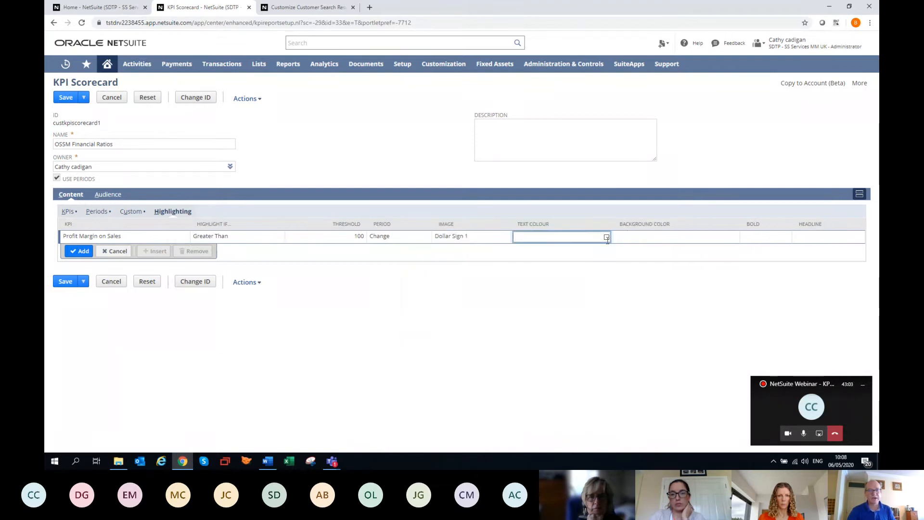
{"action": "left_click", "coordinate": [607, 238]}
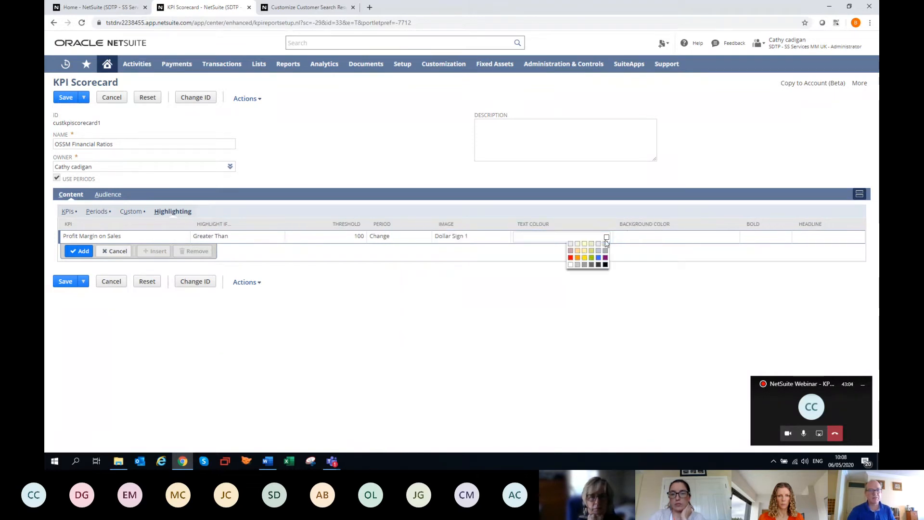
{"action": "left_click", "coordinate": [571, 265]}
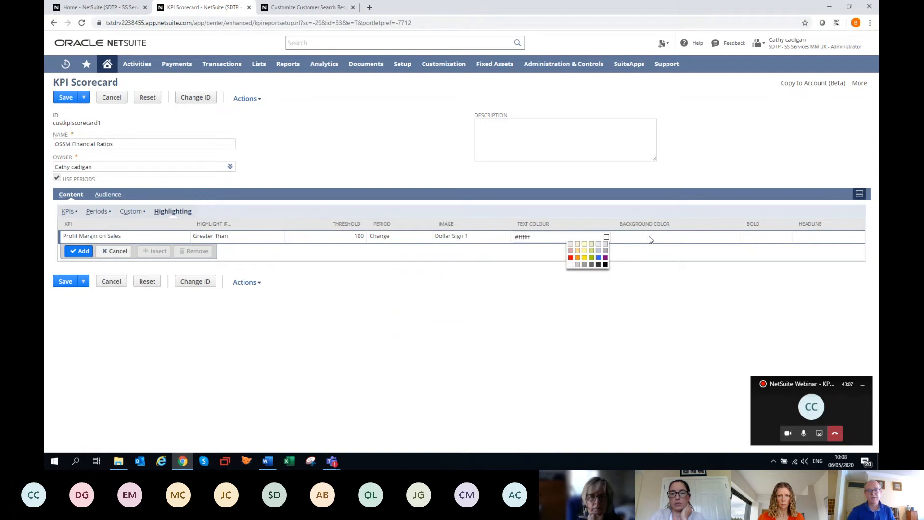
{"action": "left_click", "coordinate": [650, 240]}
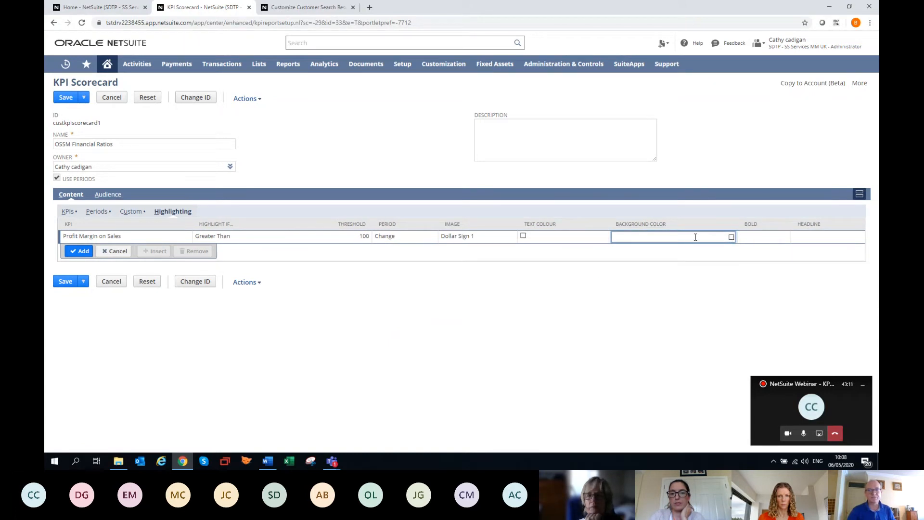
{"action": "left_click", "coordinate": [731, 237]}
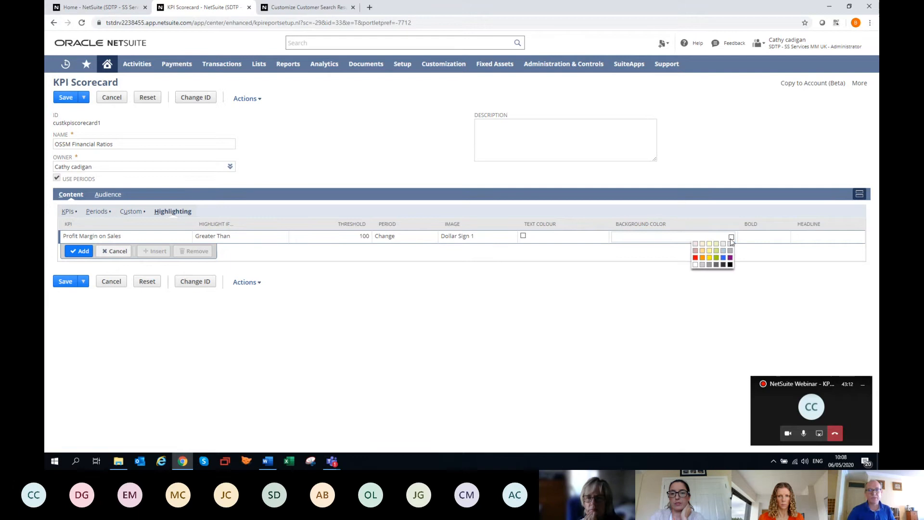
{"action": "left_click", "coordinate": [695, 258]}
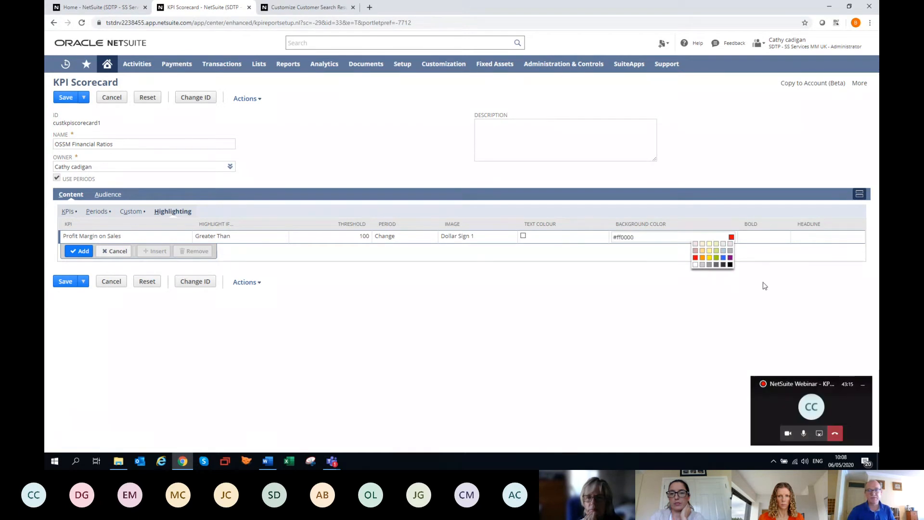
Mark the highlighting rule as bold and headline, add it to the list, and save the scorecard
{"action": "left_click", "coordinate": [758, 239]}
{"action": "left_click", "coordinate": [744, 236]}
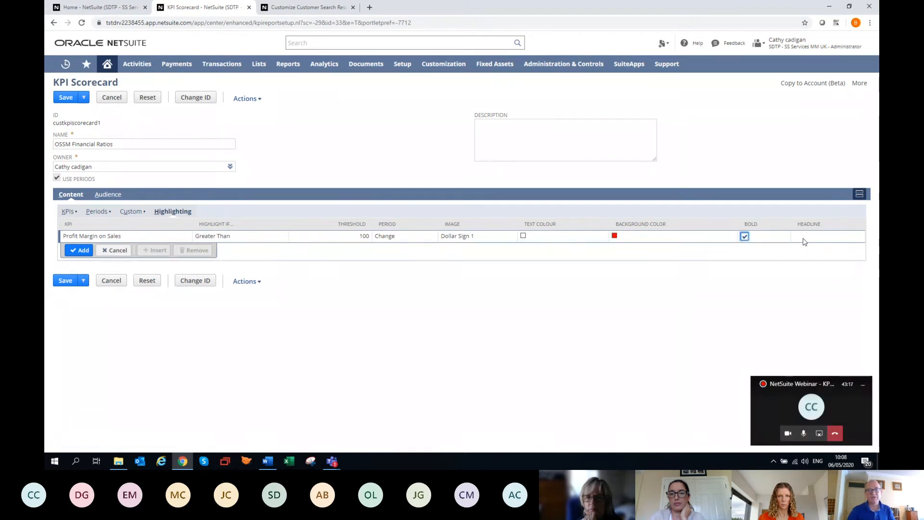
{"action": "left_click", "coordinate": [803, 241]}
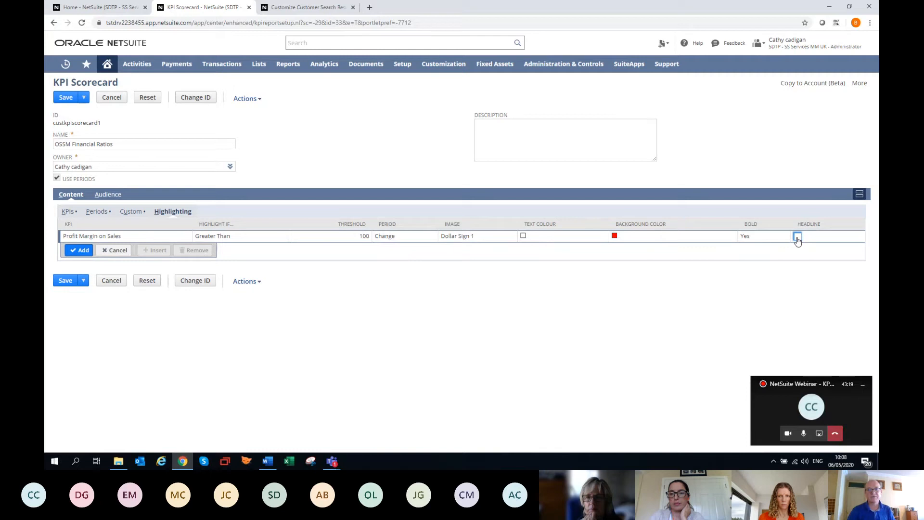
{"action": "left_click", "coordinate": [797, 237]}
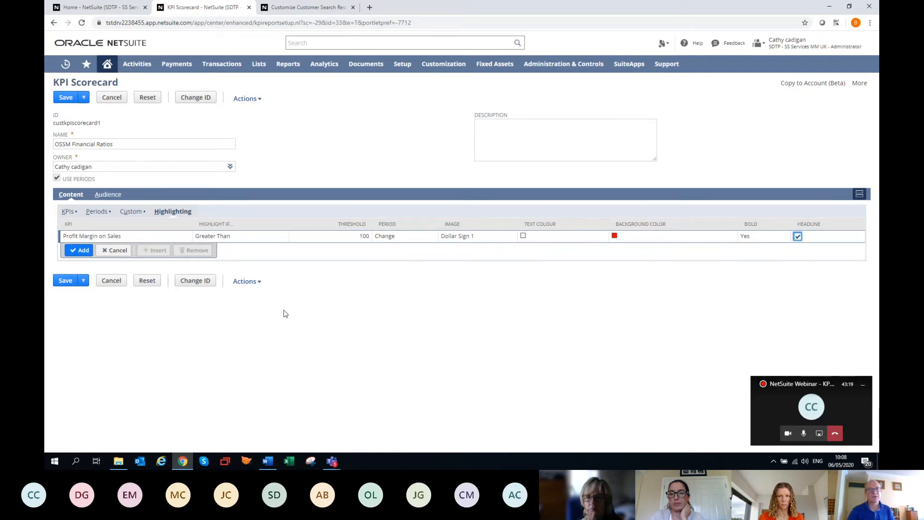
{"action": "left_click", "coordinate": [79, 250]}
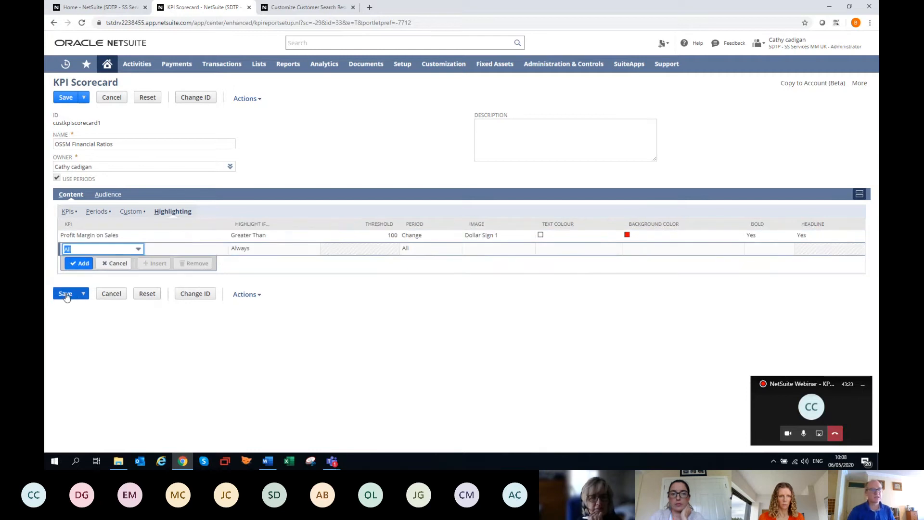
{"action": "left_click", "coordinate": [66, 295]}
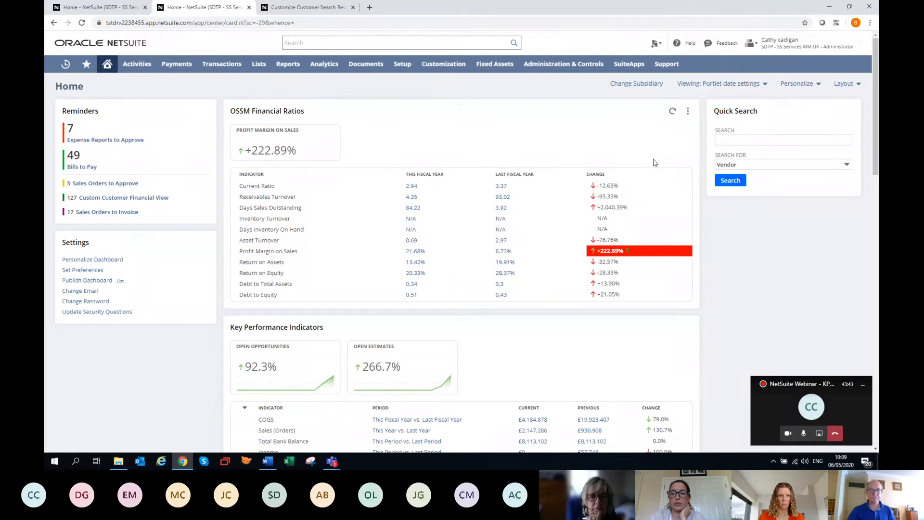
Set up the OSSM Financial Ratios portlet to display the Customer Activity scorecard instead and save the setup
{"action": "mouse_move", "coordinate": [688, 111]}
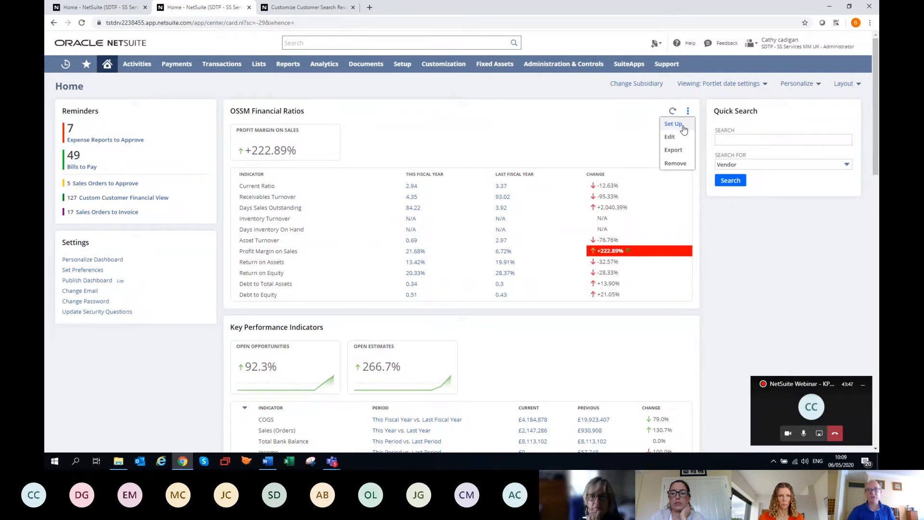
{"action": "left_click", "coordinate": [673, 123]}
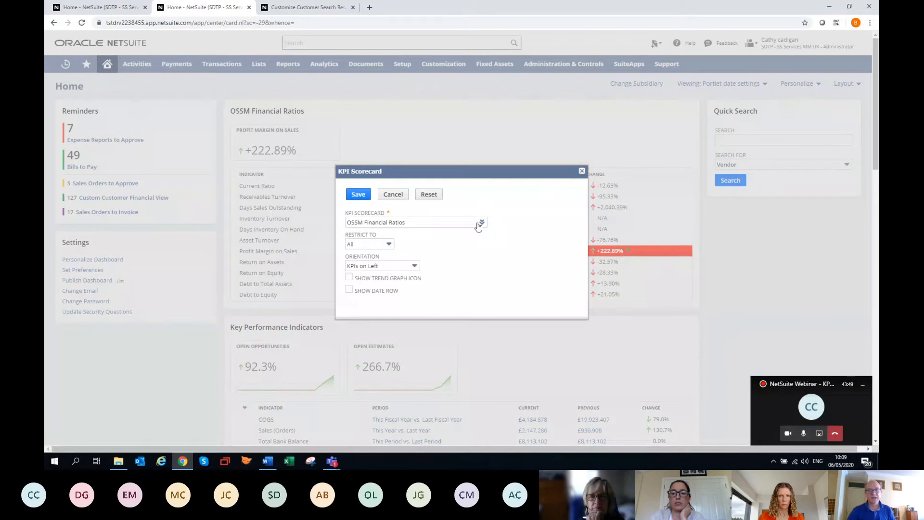
{"action": "left_click_drag", "start_coordinate": [478, 223], "coordinate": [290, 226]}
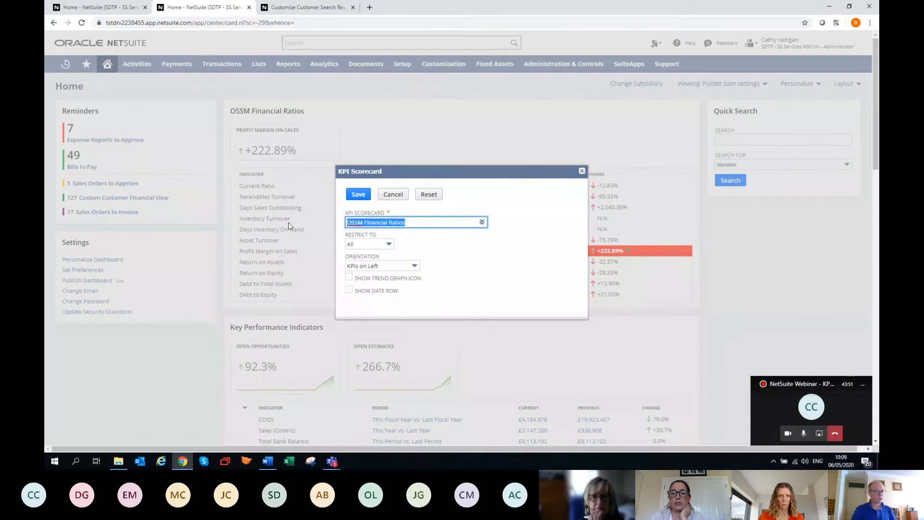
{"action": "type", "text": "cust"}
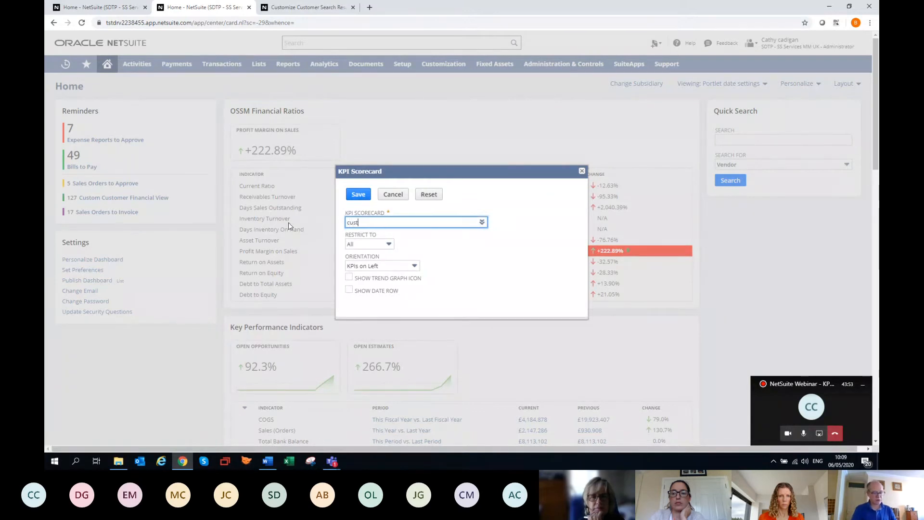
{"action": "type", "text": "omer"}
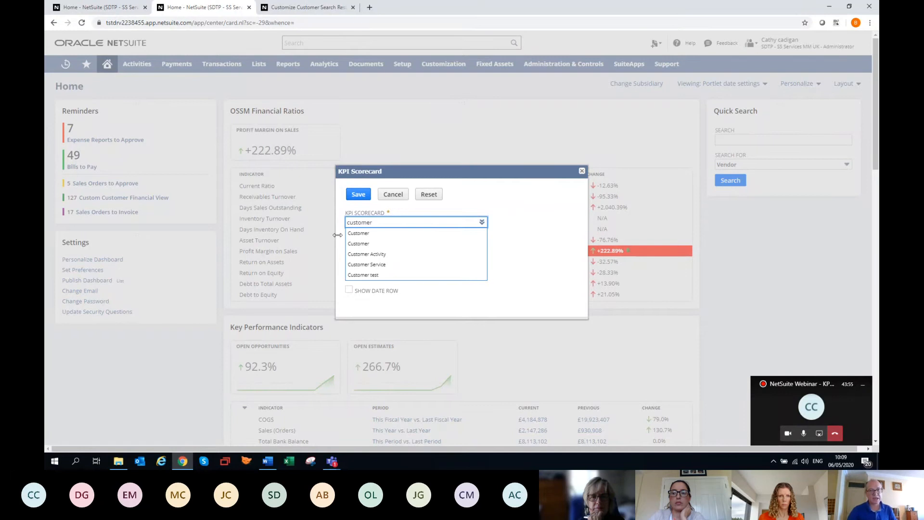
{"action": "left_click", "coordinate": [384, 255]}
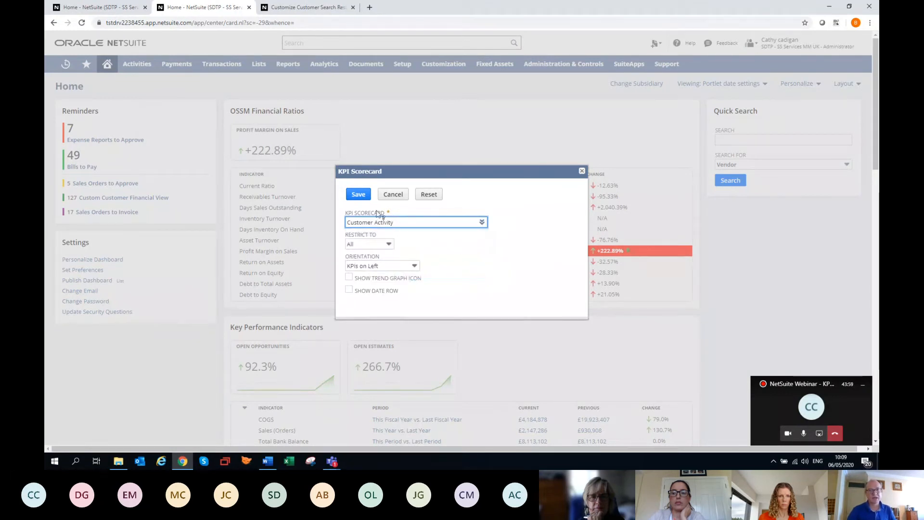
{"action": "left_click", "coordinate": [358, 194]}
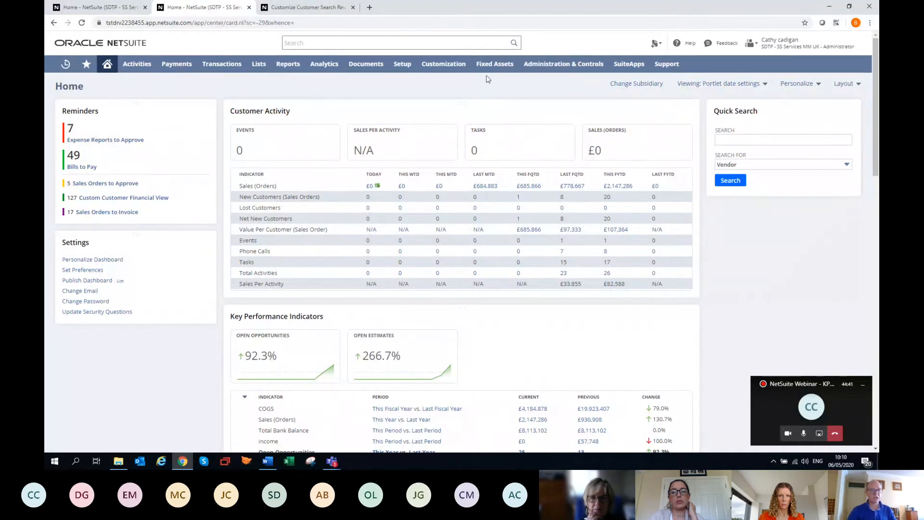
Examine the list of KPI scorecards and the blank form for a new one, and return to the home dashboard
{"action": "mouse_move", "coordinate": [453, 68]}
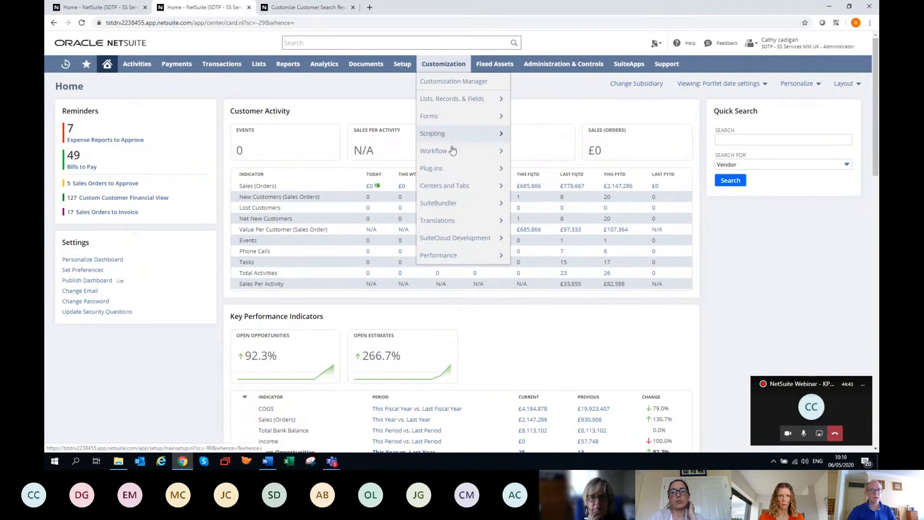
{"action": "mouse_move", "coordinate": [448, 187]}
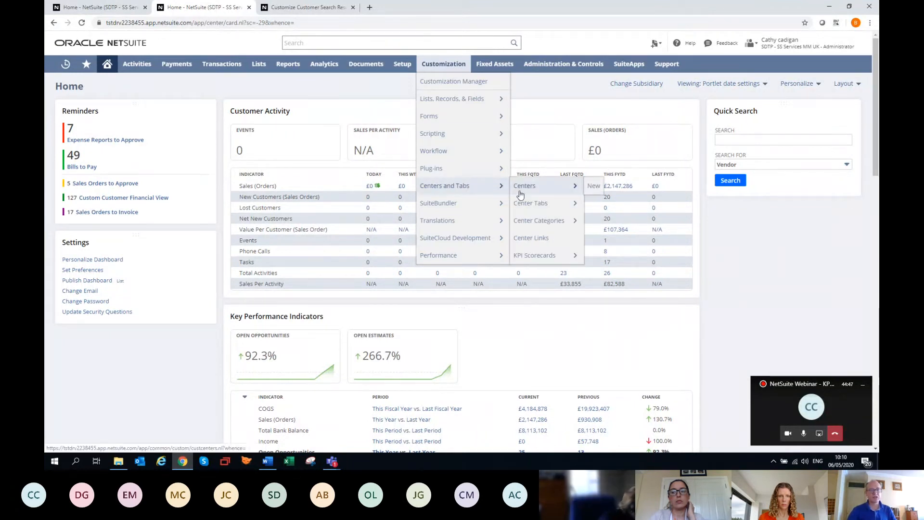
{"action": "left_click", "coordinate": [531, 260]}
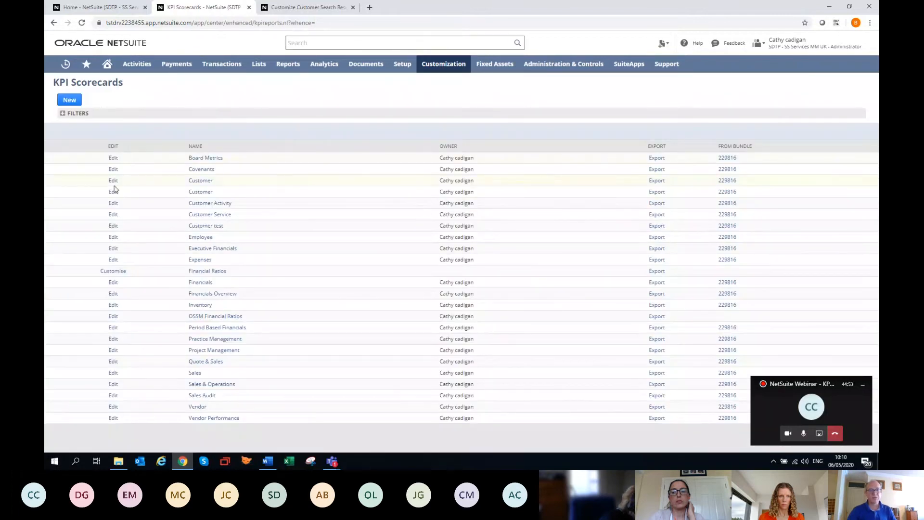
{"action": "left_click", "coordinate": [69, 99]}
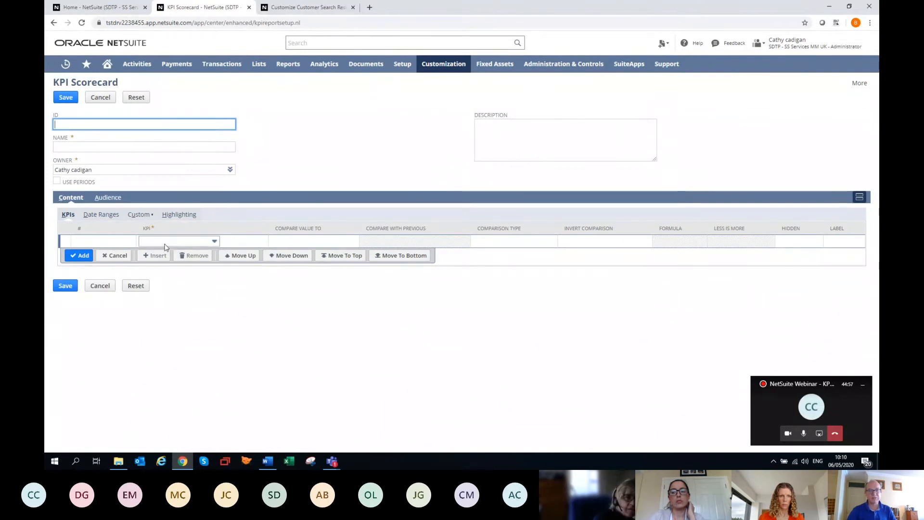
{"action": "mouse_move", "coordinate": [74, 66]}
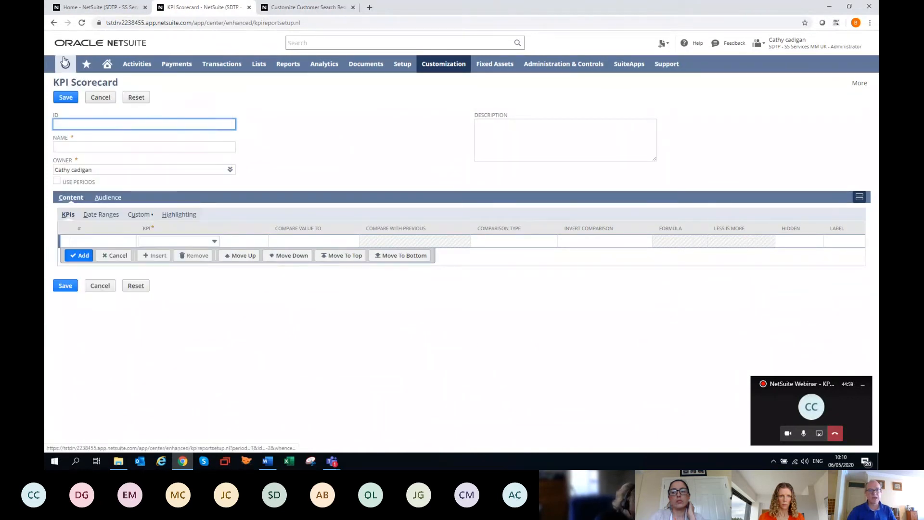
{"action": "left_click", "coordinate": [54, 22]}
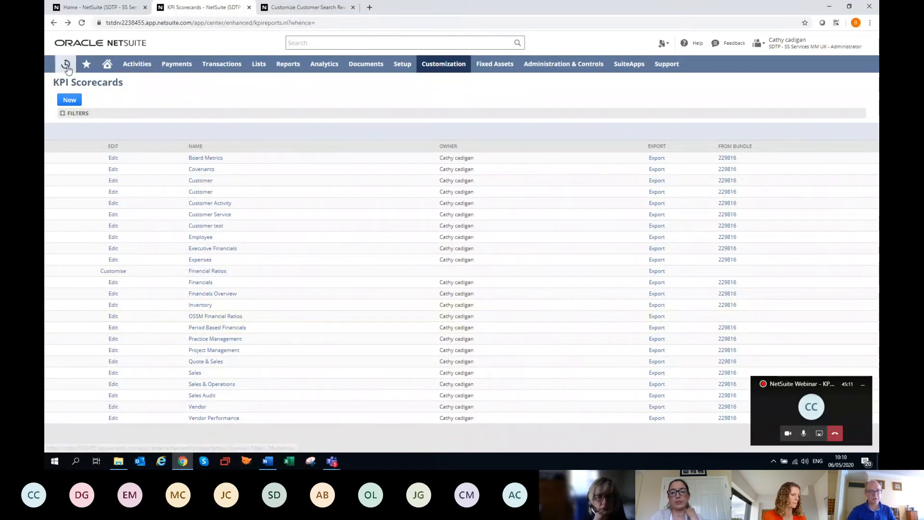
{"action": "mouse_move", "coordinate": [104, 73]}
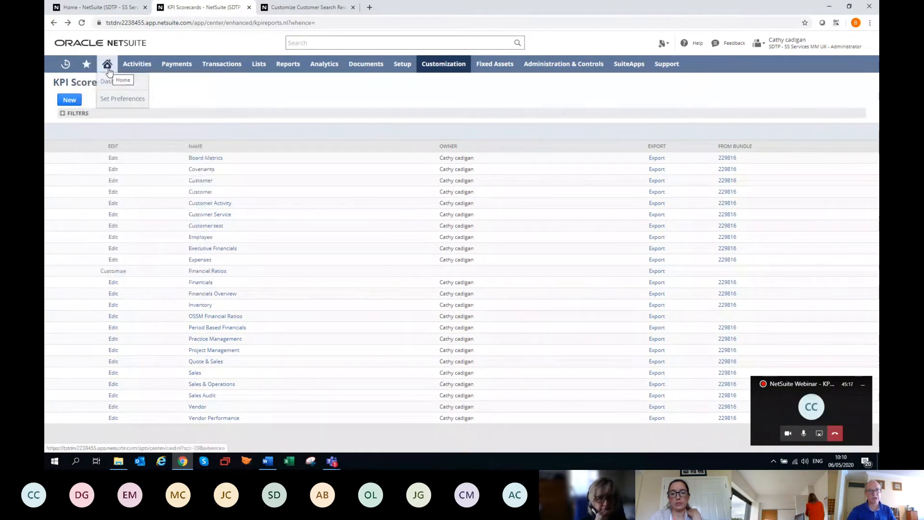
{"action": "left_click", "coordinate": [107, 67]}
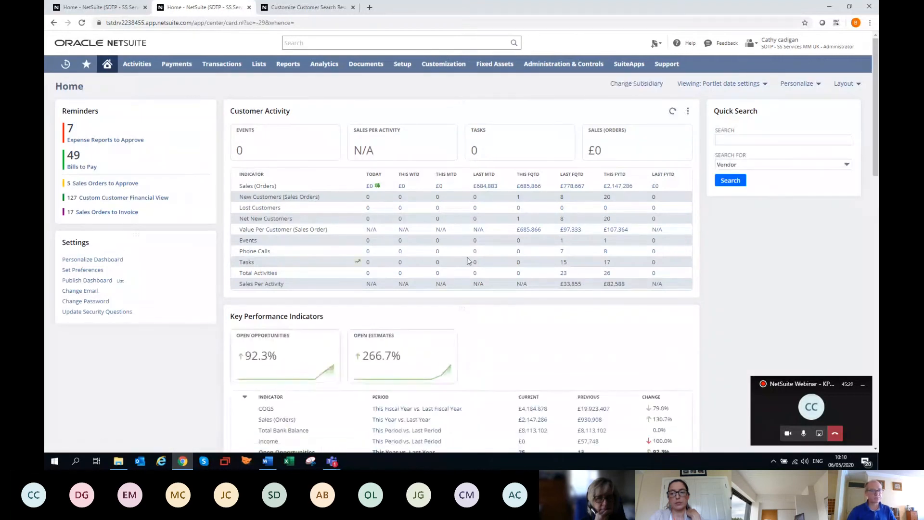
Add a KPI Meter portlet to the home dashboard and move the Key Performance Indicators portlet above Customer Activity
{"action": "left_click", "coordinate": [787, 85]}
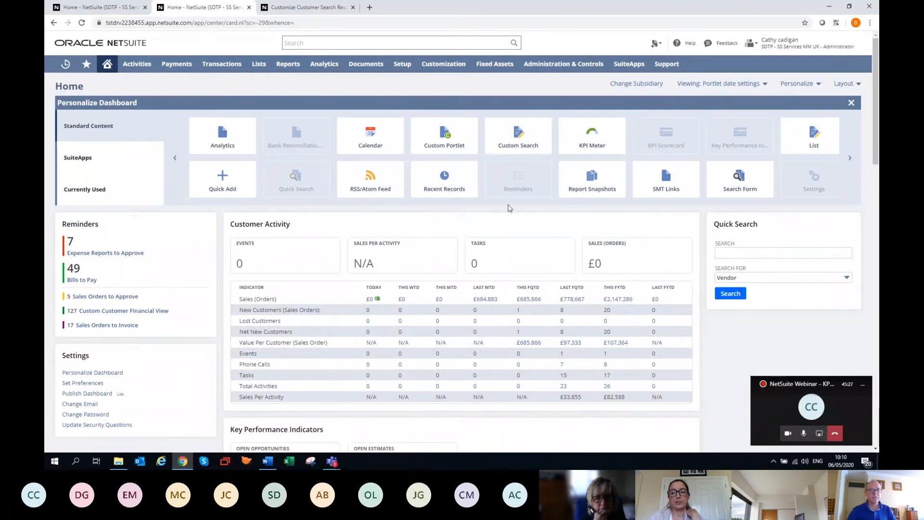
{"action": "left_click", "coordinate": [591, 145]}
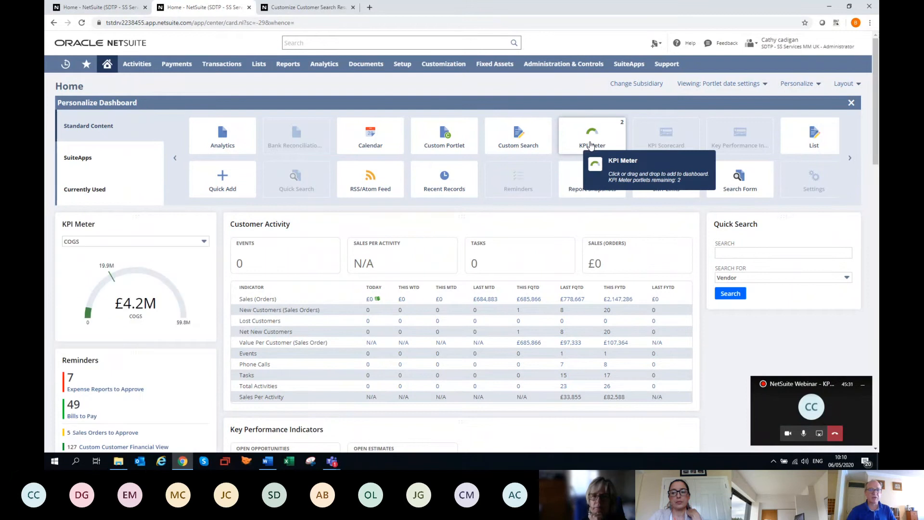
{"action": "left_click_drag", "start_coordinate": [377, 427], "coordinate": [393, 220]}
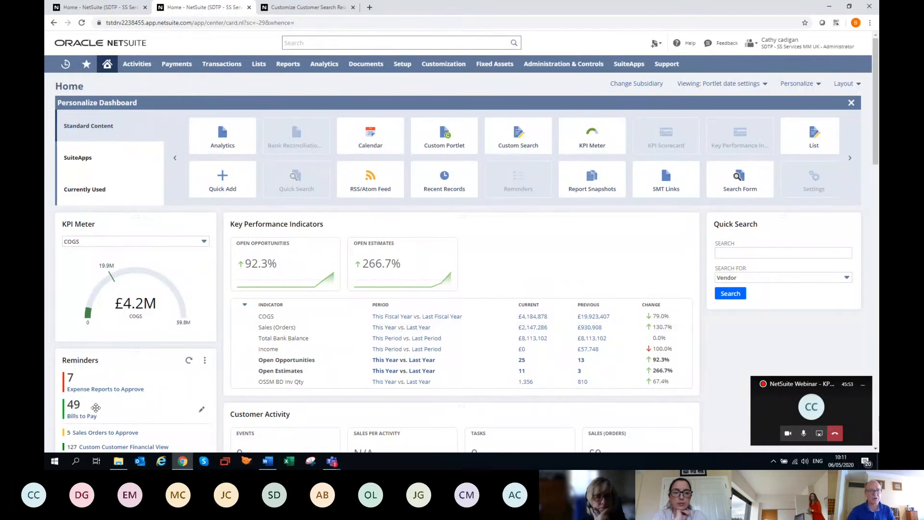
{"action": "mouse_move", "coordinate": [90, 281]}
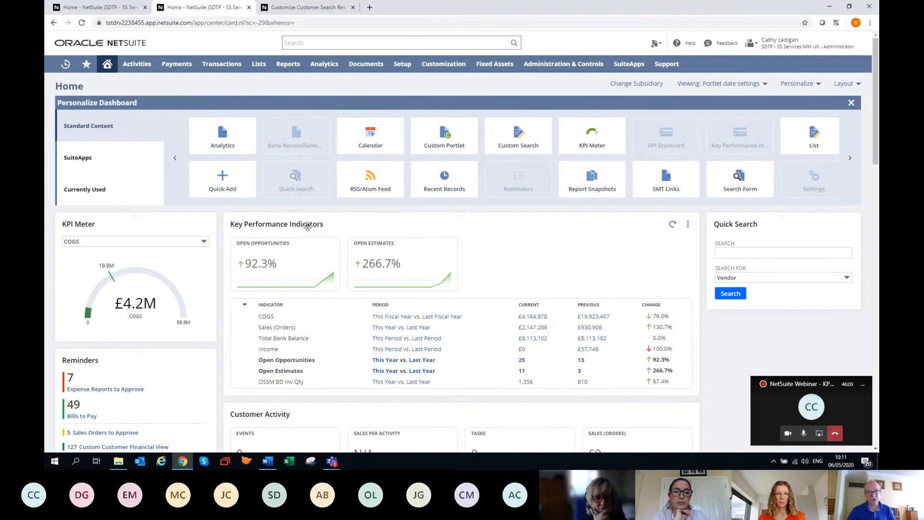
{"action": "mouse_move", "coordinate": [144, 297]}
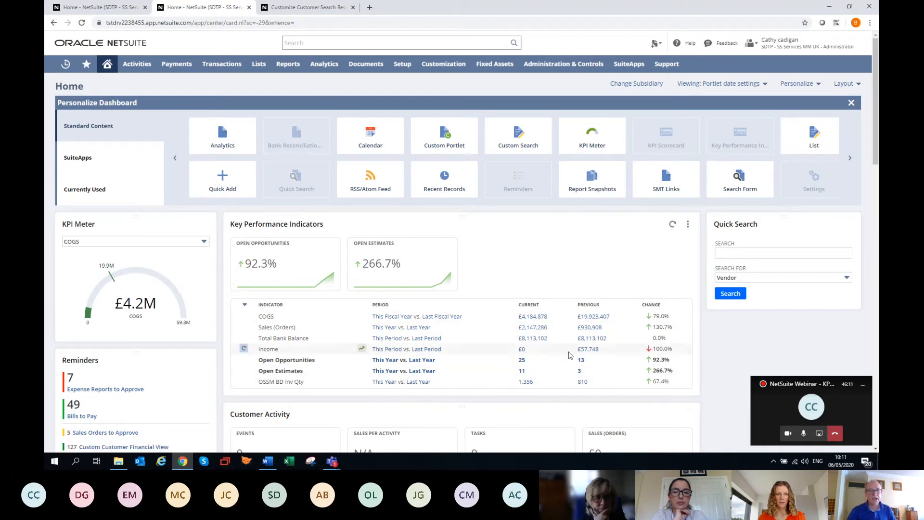
Add a Trend Graph portlet from the standard content to the home dashboard
{"action": "left_click", "coordinate": [848, 156]}
{"action": "left_click", "coordinate": [849, 156]}
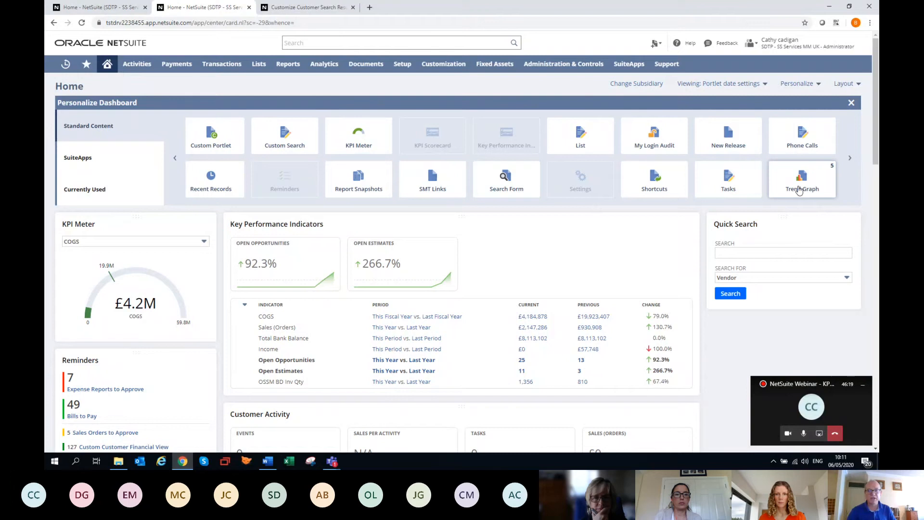
{"action": "left_click", "coordinate": [799, 190]}
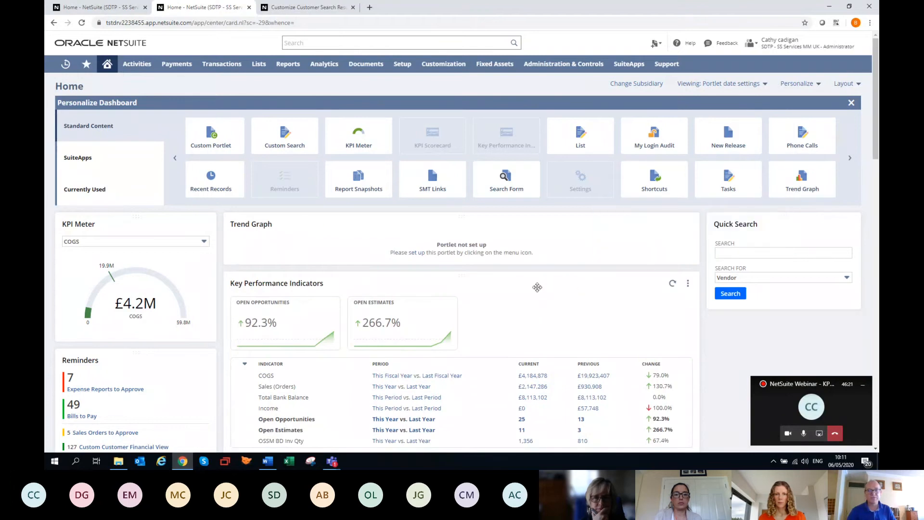
Set up the Trend Graph portlet as a yearly area chart of Open Opportunities with a 2-period moving average and save the setup
{"action": "left_click", "coordinate": [687, 224]}
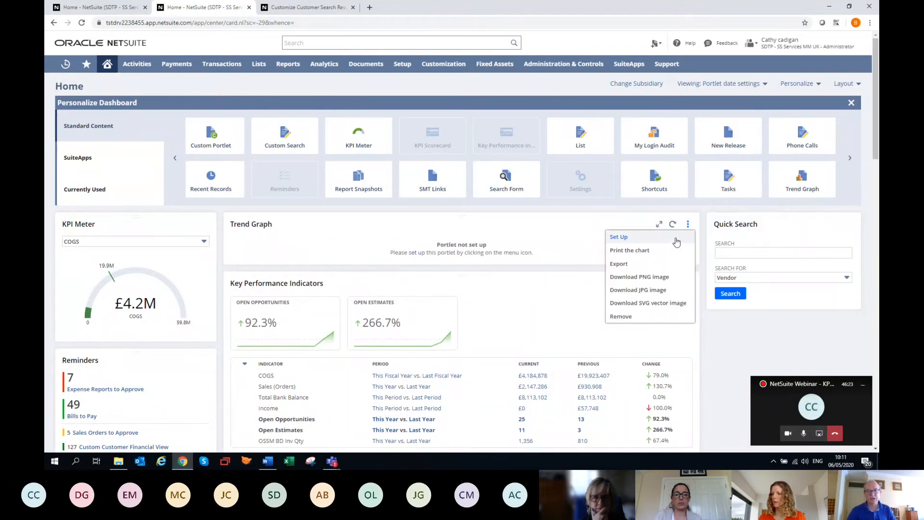
{"action": "left_click", "coordinate": [674, 237]}
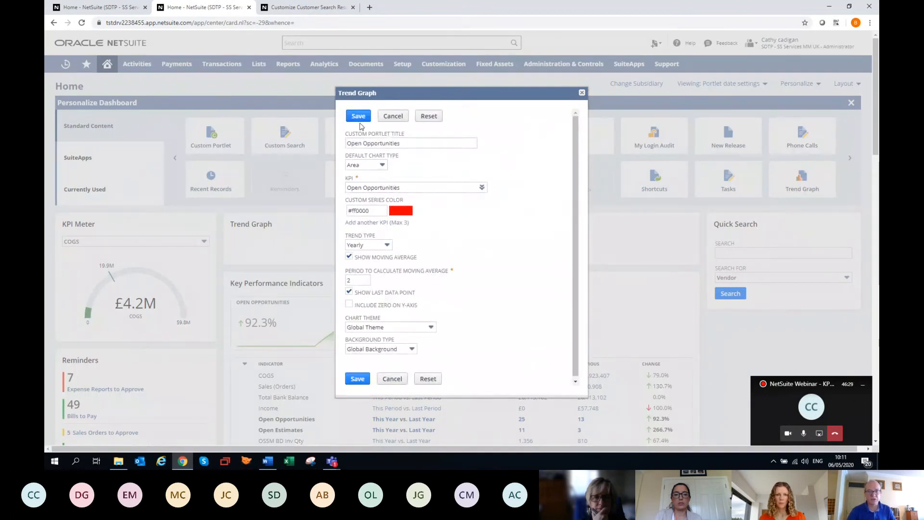
{"action": "left_click", "coordinate": [358, 117]}
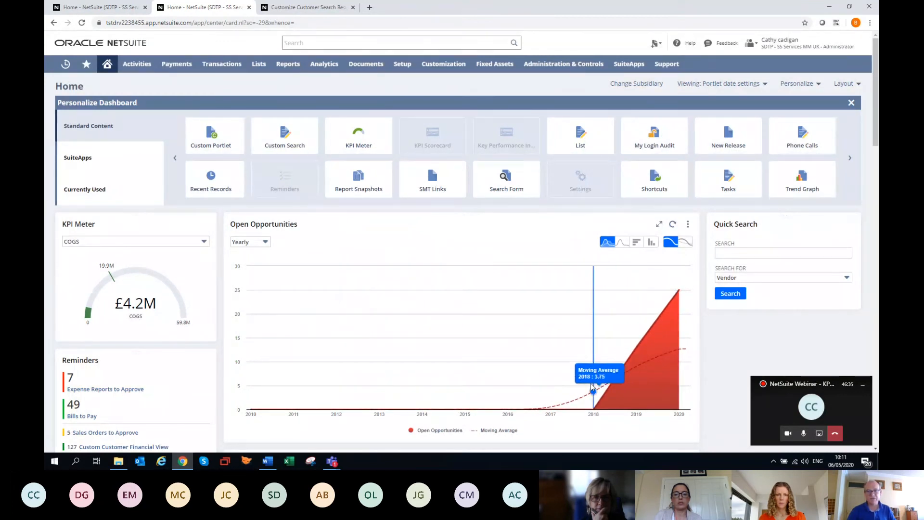
{"action": "scroll", "coordinate": [410, 330], "scroll_direction": "down", "scroll_amount": 2}
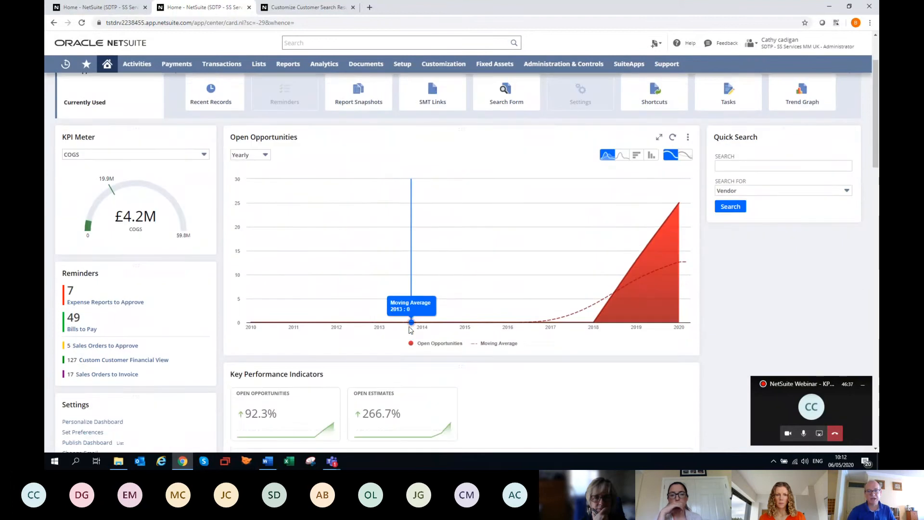
{"action": "scroll", "coordinate": [410, 330], "scroll_direction": "up", "scroll_amount": 2}
{"action": "scroll", "coordinate": [410, 329], "scroll_direction": "down", "scroll_amount": 2}
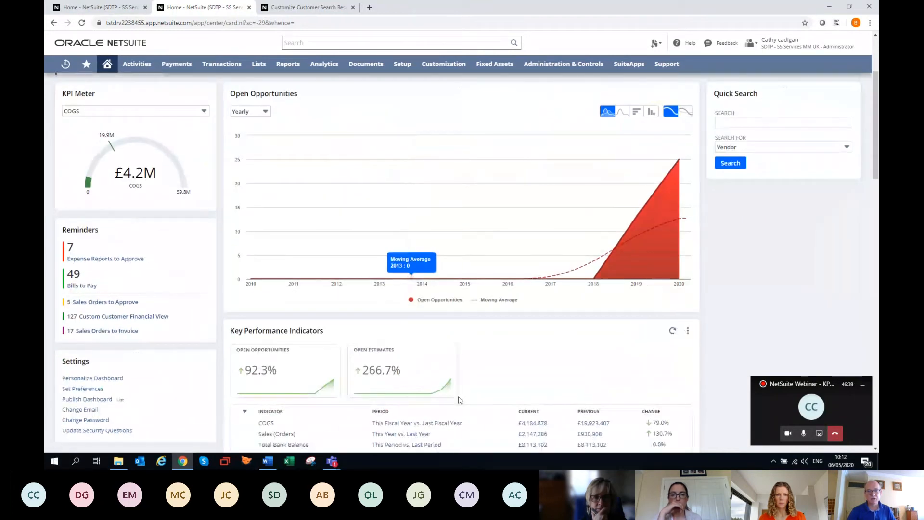
{"action": "scroll", "coordinate": [480, 315], "scroll_direction": "up", "scroll_amount": 2}
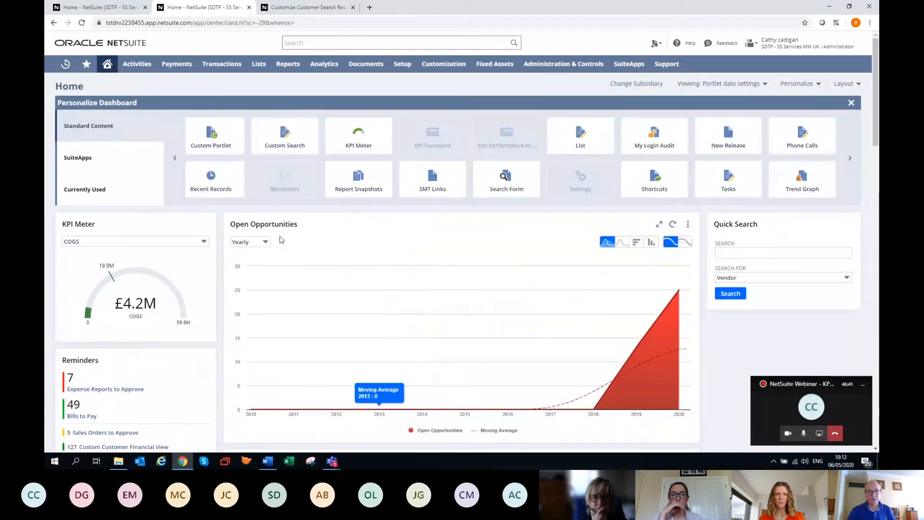
Display the Open Opportunities graph monthly as vertical columns and review its print and download options
{"action": "left_click", "coordinate": [266, 244]}
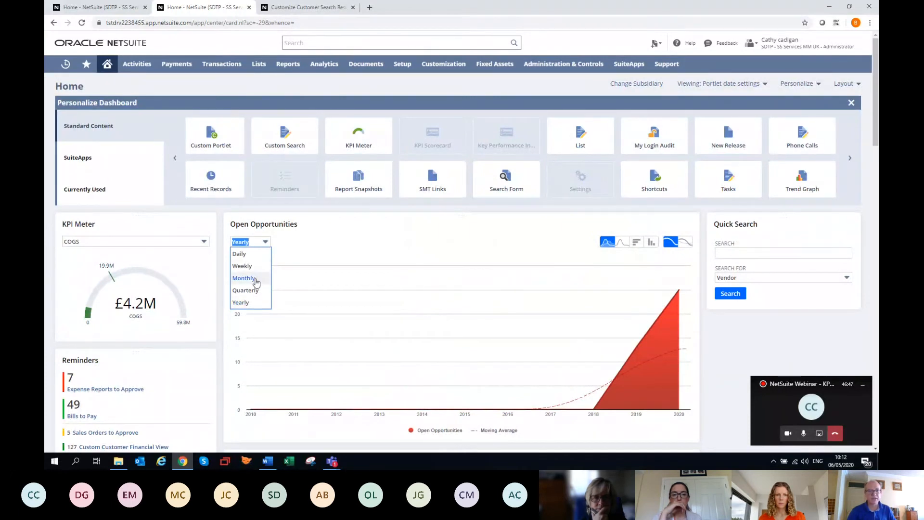
{"action": "left_click", "coordinate": [244, 279]}
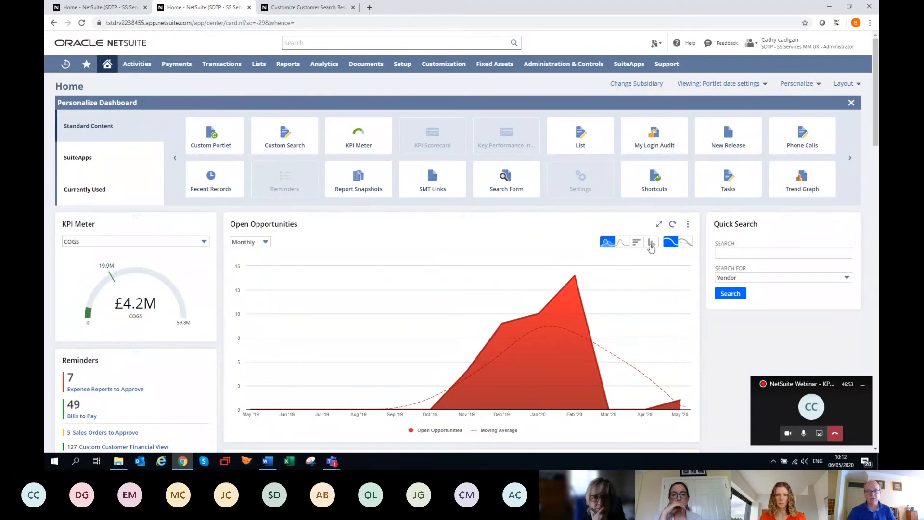
{"action": "left_click", "coordinate": [651, 244]}
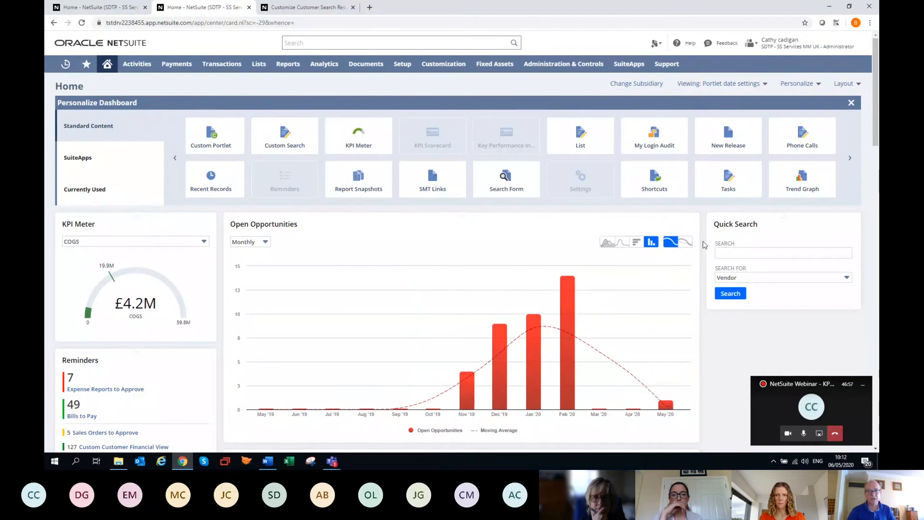
{"action": "left_click", "coordinate": [688, 224]}
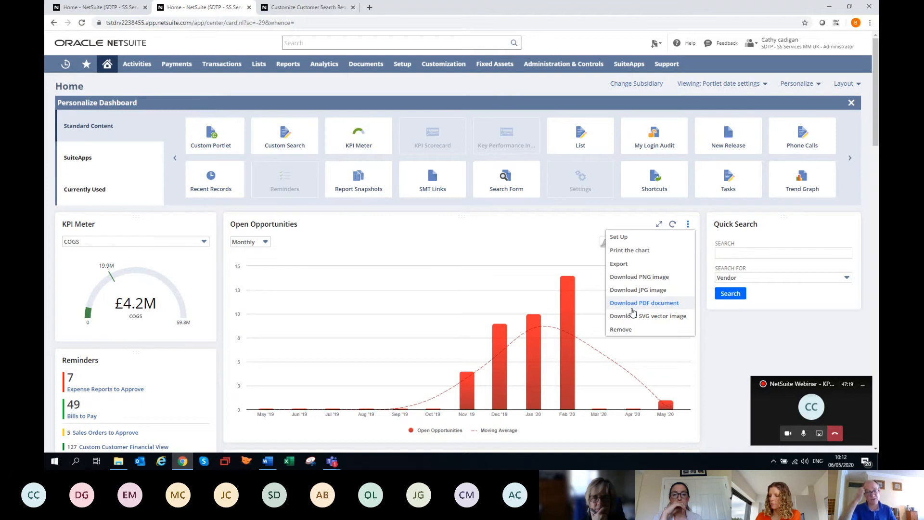
{"action": "left_click", "coordinate": [641, 289]}
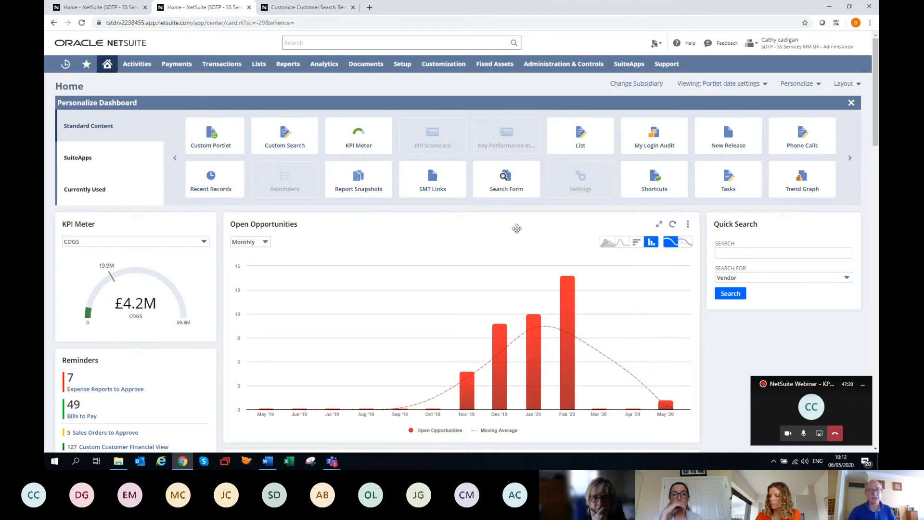
View the Open Opportunities graph enlarged, restore its size and close the dashboard personalization area
{"action": "left_click", "coordinate": [661, 225]}
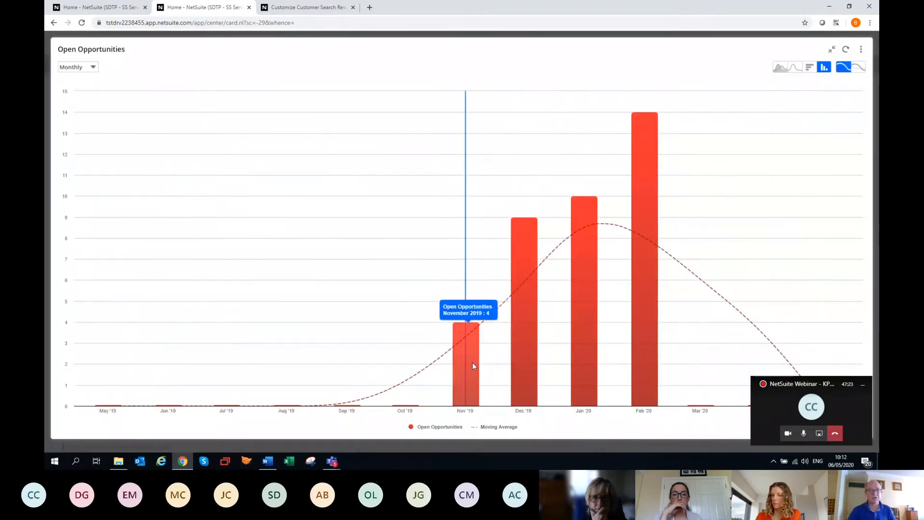
{"action": "left_click", "coordinate": [831, 51]}
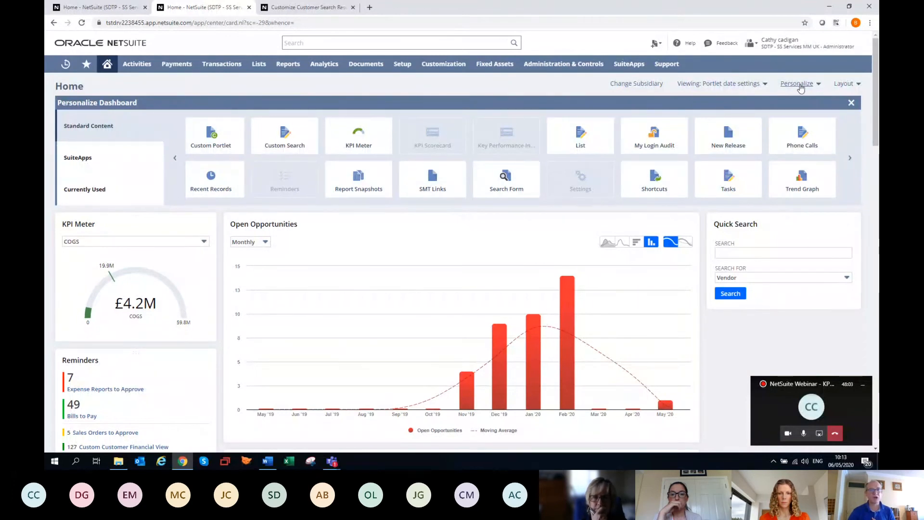
{"action": "left_click", "coordinate": [796, 84]}
{"action": "mouse_move", "coordinate": [140, 170]}
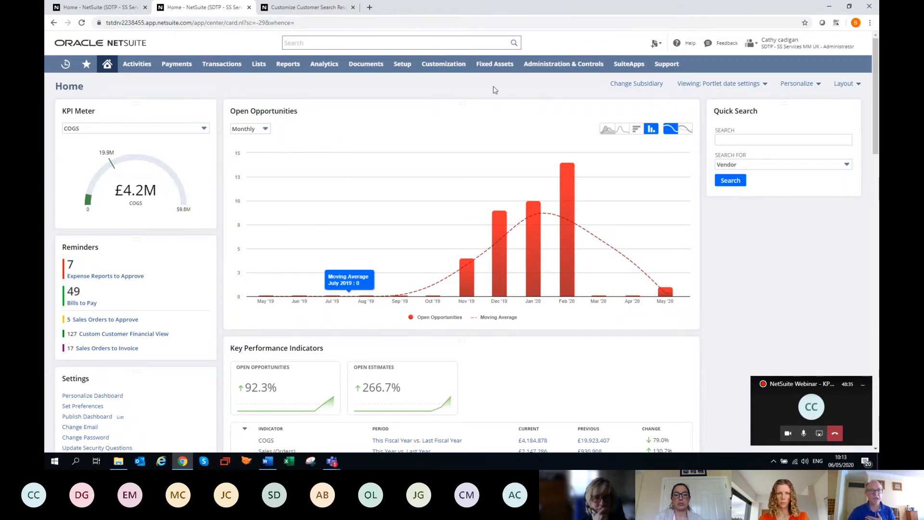
From the list of roles, open the EMEA Services MM - Sales Manager role for customisation
{"action": "mouse_move", "coordinate": [463, 69]}
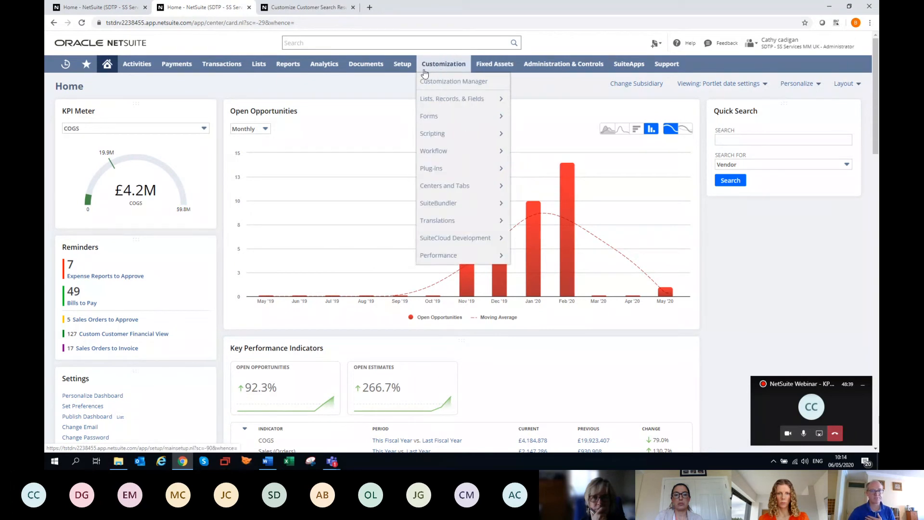
{"action": "mouse_move", "coordinate": [414, 72]}
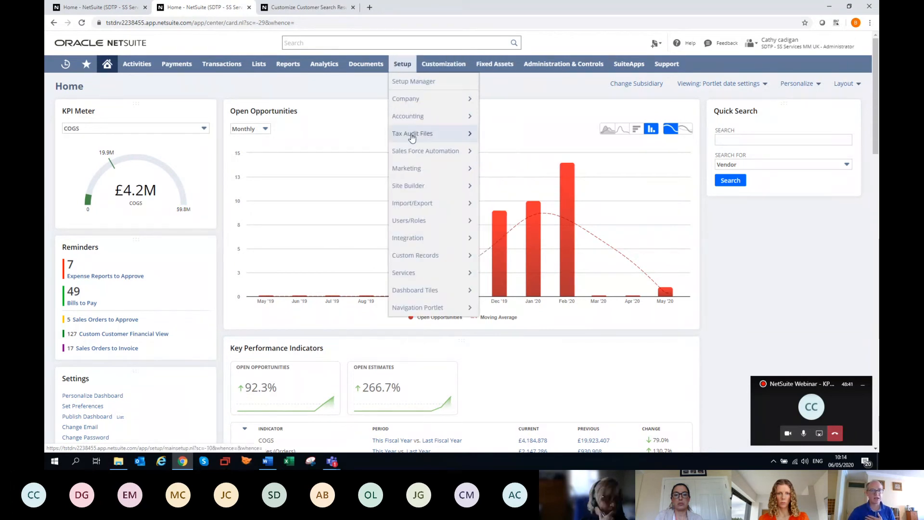
{"action": "mouse_move", "coordinate": [414, 224]}
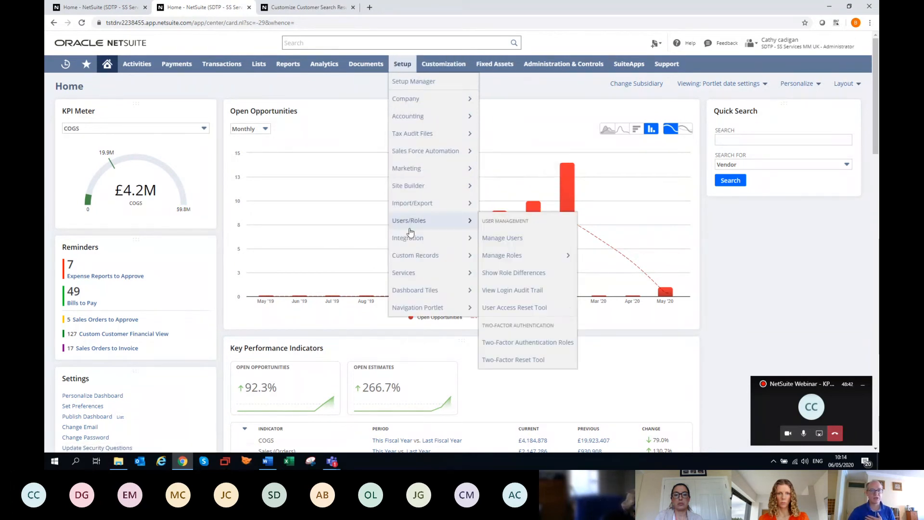
{"action": "left_click", "coordinate": [503, 256]}
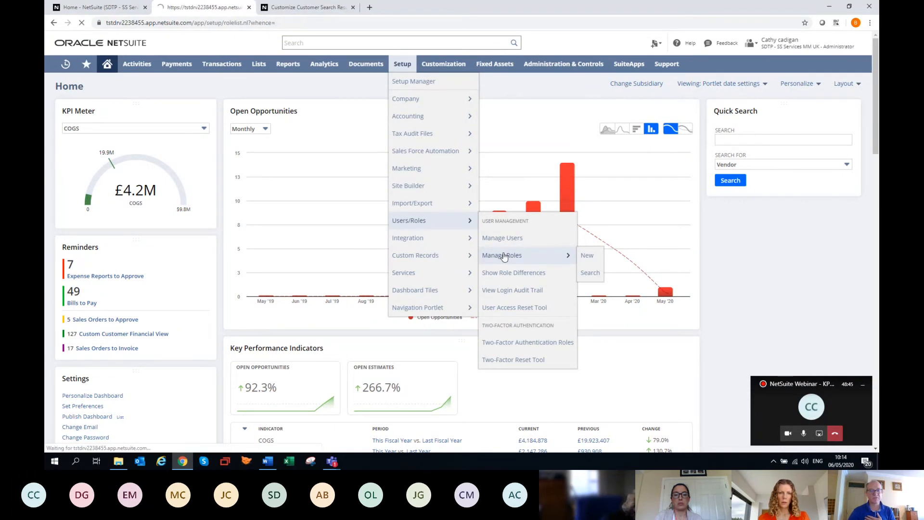
{"action": "scroll", "coordinate": [245, 240], "scroll_direction": "up", "scroll_amount": 3}
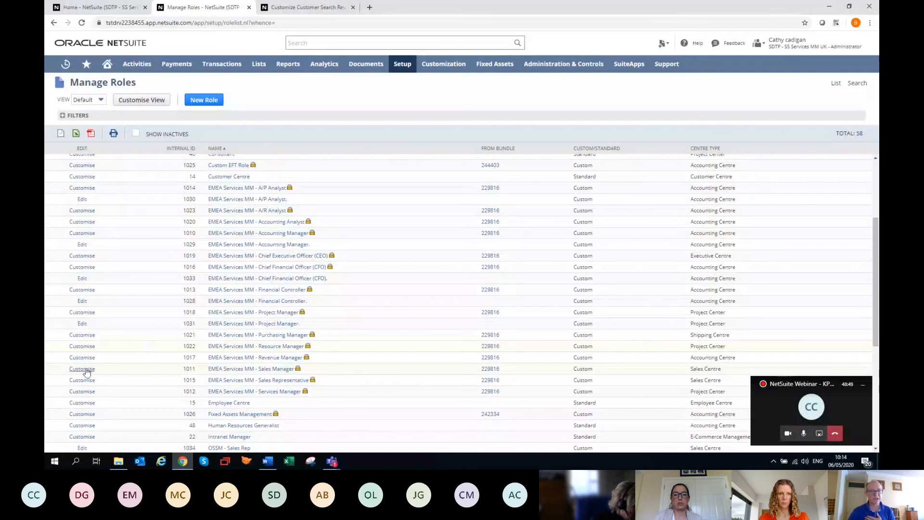
{"action": "left_click", "coordinate": [84, 368]}
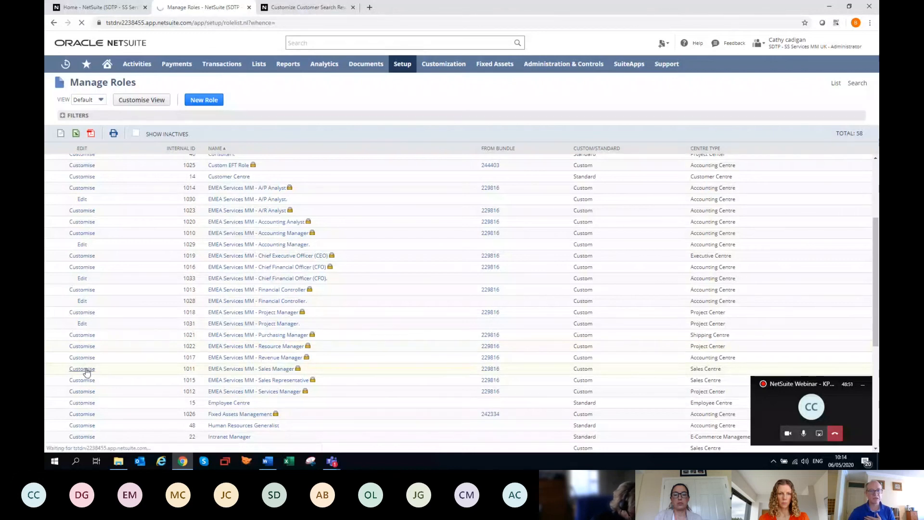
Check the Sales Manager role's Setup permissions for the right to publish dashboards
{"action": "scroll", "coordinate": [221, 322], "scroll_direction": "down", "scroll_amount": 1}
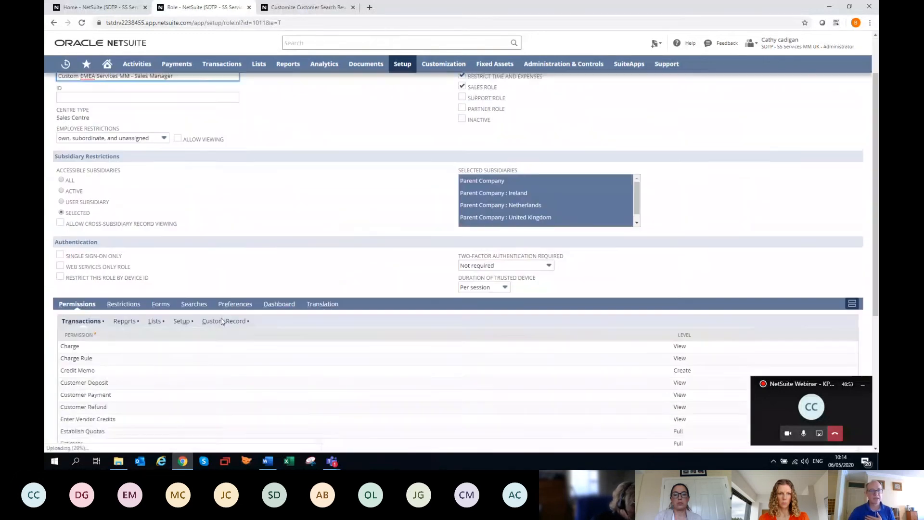
{"action": "scroll", "coordinate": [222, 321], "scroll_direction": "down", "scroll_amount": 1}
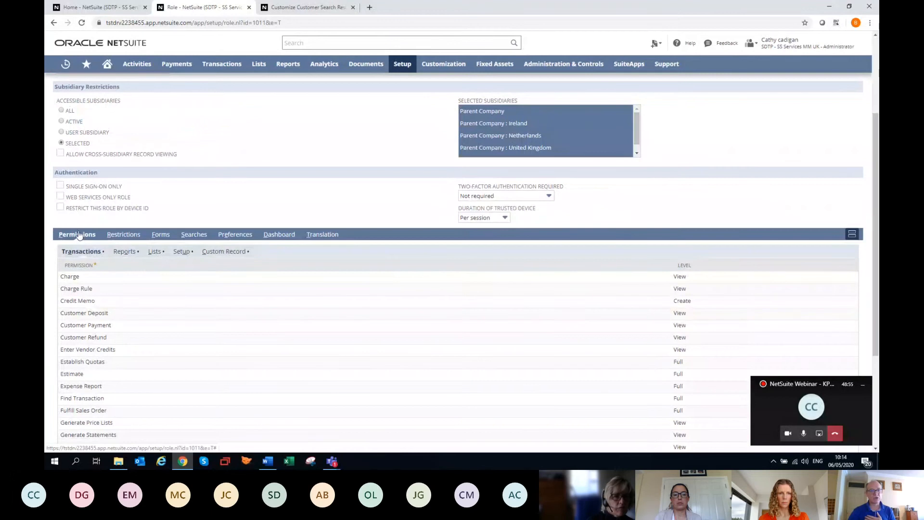
{"action": "left_click", "coordinate": [192, 251]}
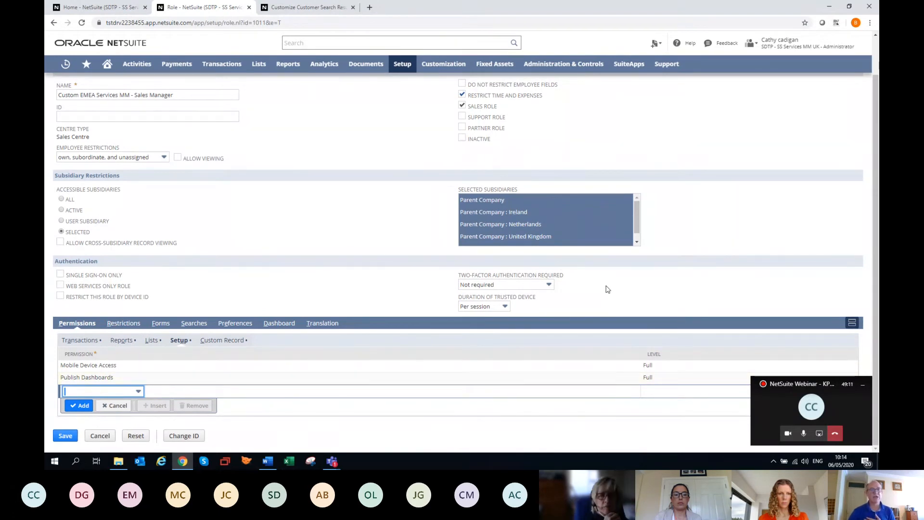
{"action": "scroll", "coordinate": [337, 183], "scroll_direction": "up", "scroll_amount": 1}
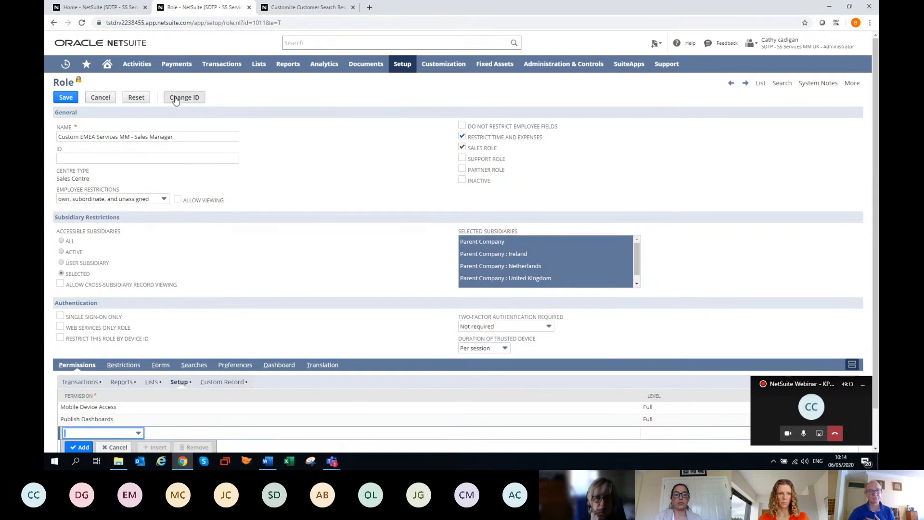
Return to the home dashboard and switch to the EMEA Services MM - Sales Manager role
{"action": "left_click", "coordinate": [107, 63]}
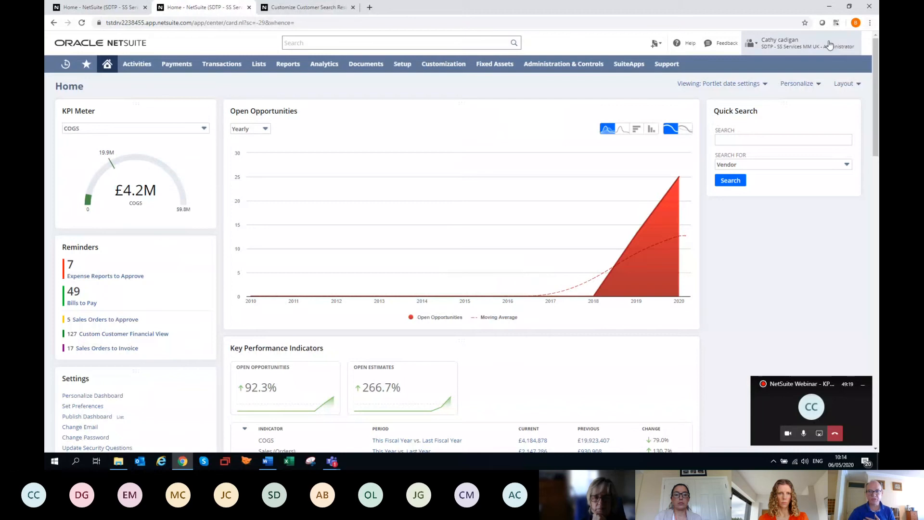
{"action": "mouse_move", "coordinate": [819, 46]}
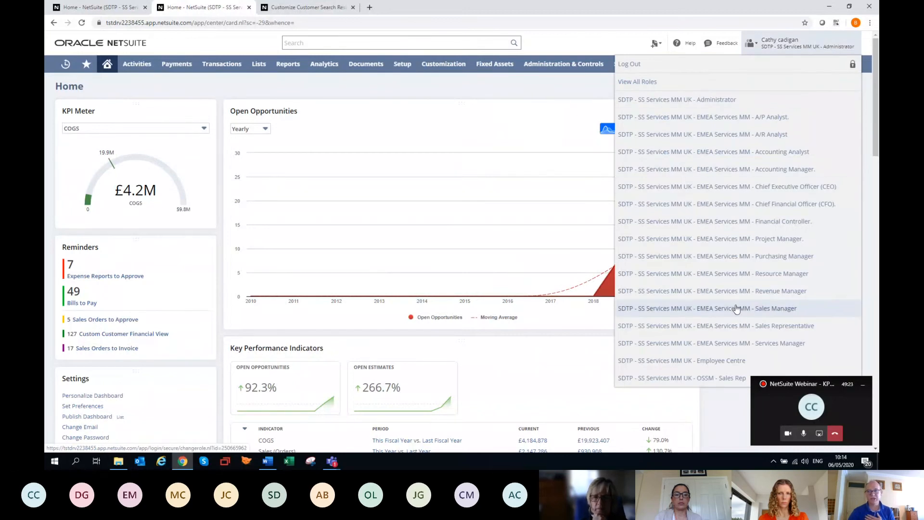
{"action": "left_click", "coordinate": [736, 308]}
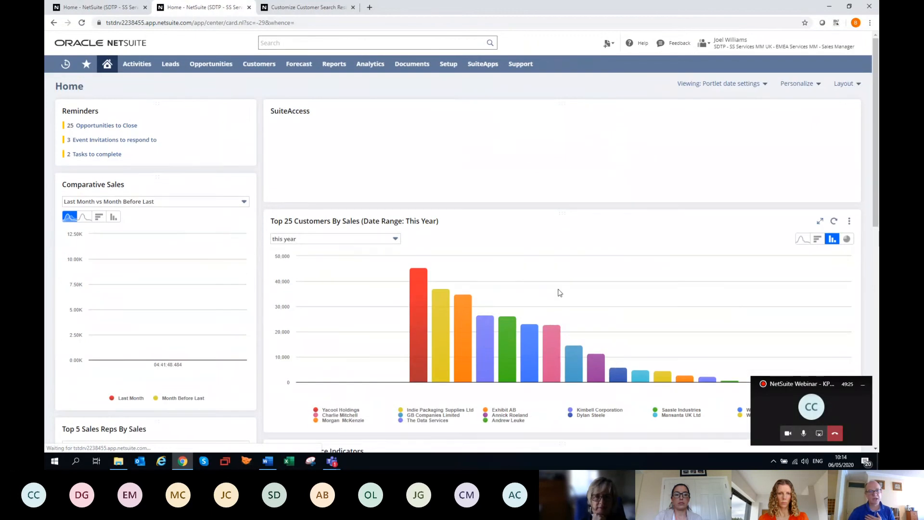
Start publishing the Sales Manager's dashboard and name it OSSM Sales Reps Dashboard
{"action": "scroll", "coordinate": [239, 238], "scroll_direction": "down", "scroll_amount": 8}
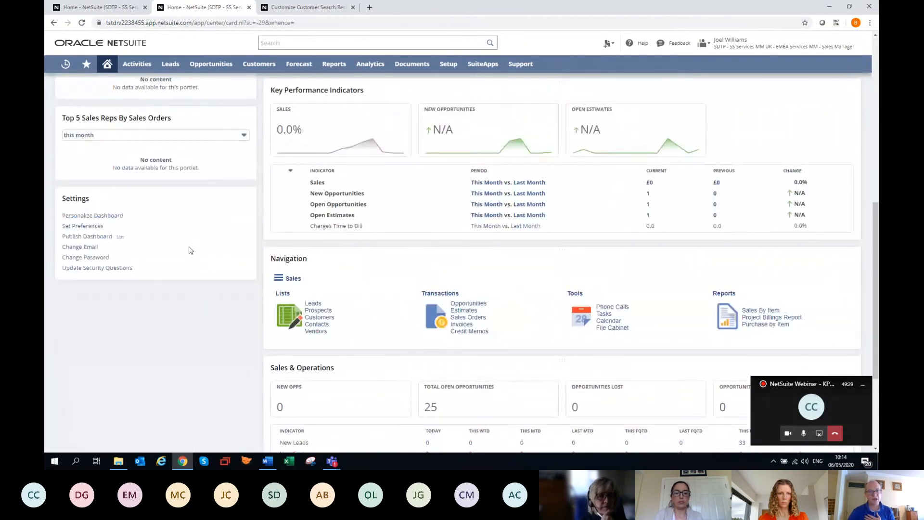
{"action": "left_click", "coordinate": [85, 238]}
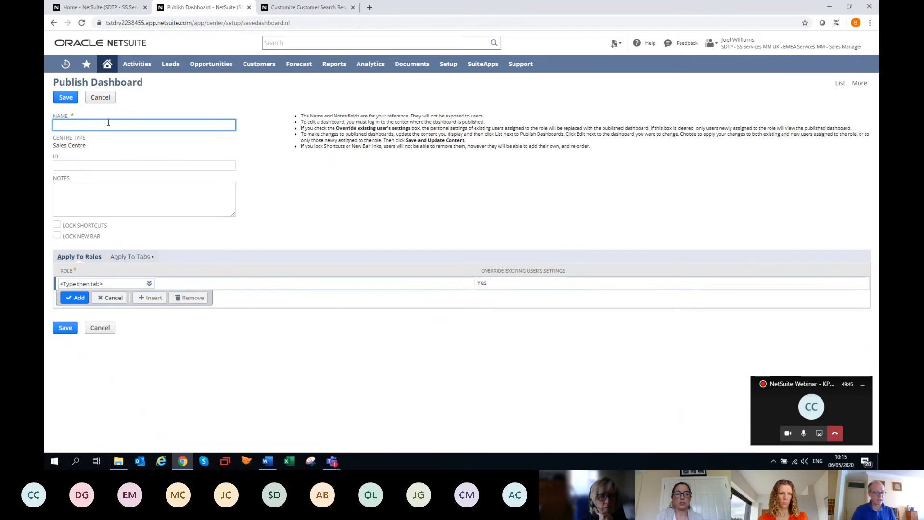
{"action": "type", "text": "OSSM S"}
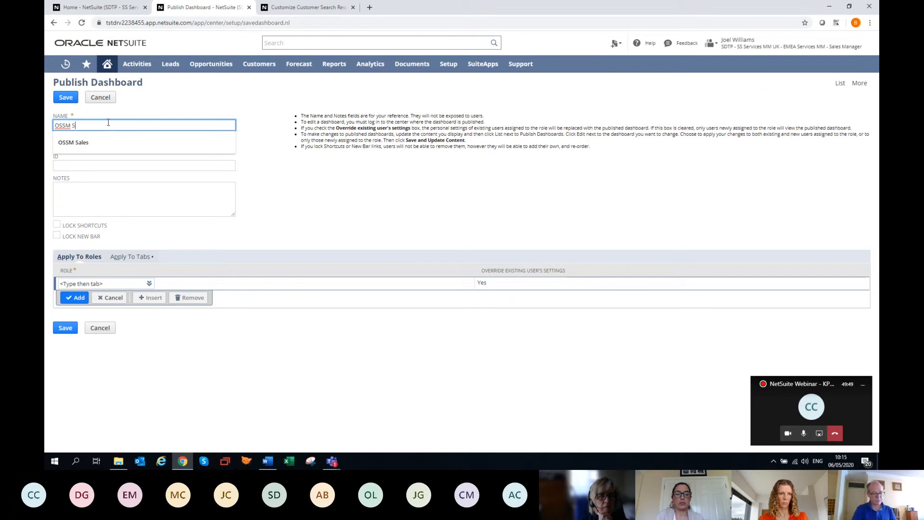
{"action": "type", "text": "ales Reps Dashboard"}
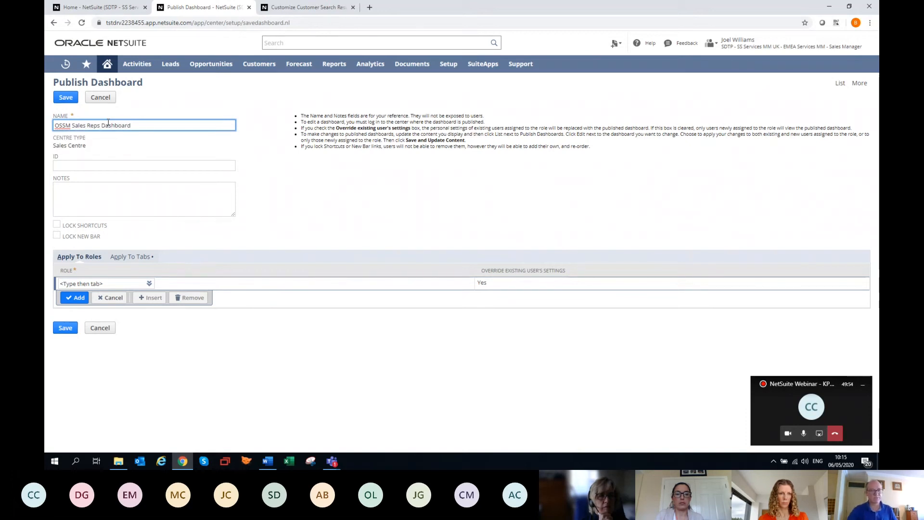
{"action": "key", "text": "Tab"}
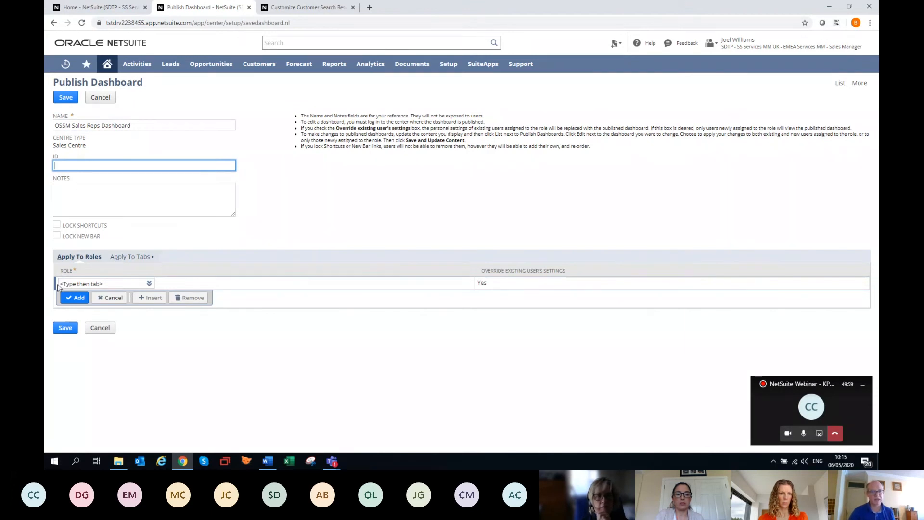
{"action": "left_click", "coordinate": [106, 197]}
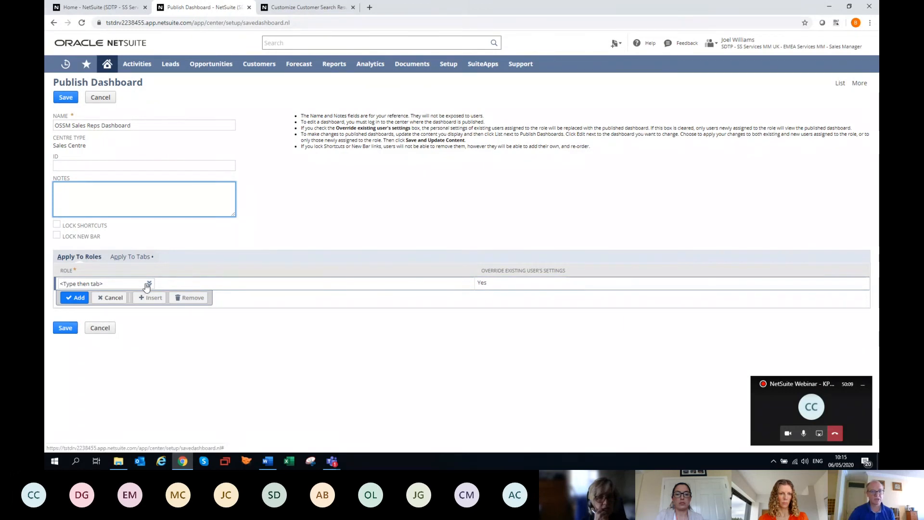
Choose OSSM - Sales Rep as the role to receive the published dashboard, keeping the override of existing users' settings enabled
{"action": "left_click", "coordinate": [128, 284]}
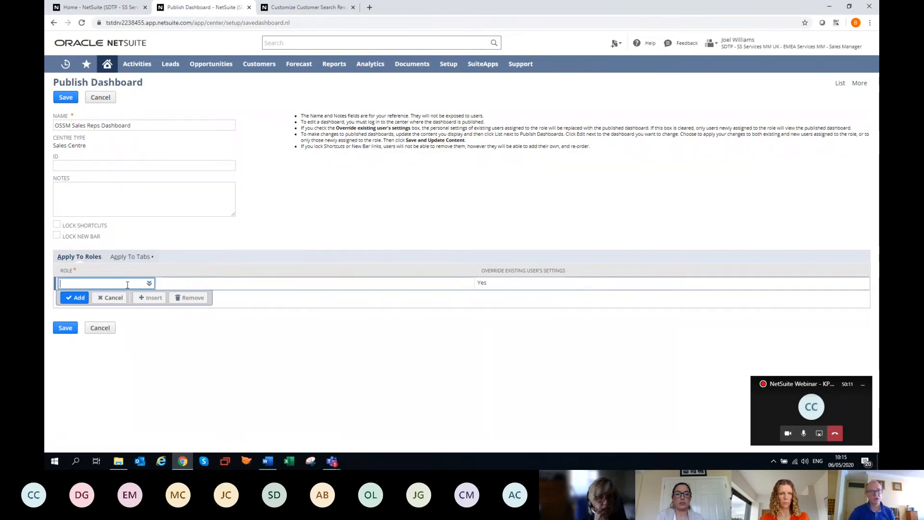
{"action": "type", "text": "ossm"}
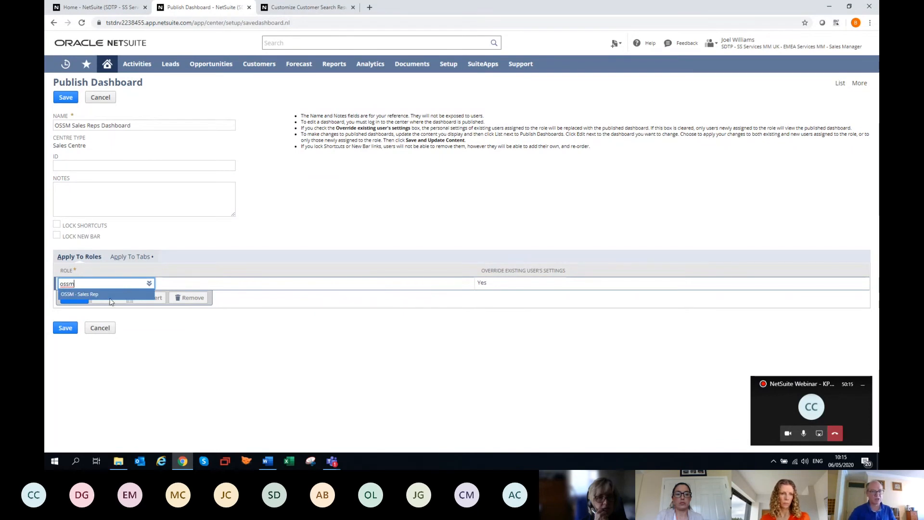
{"action": "left_click", "coordinate": [114, 294]}
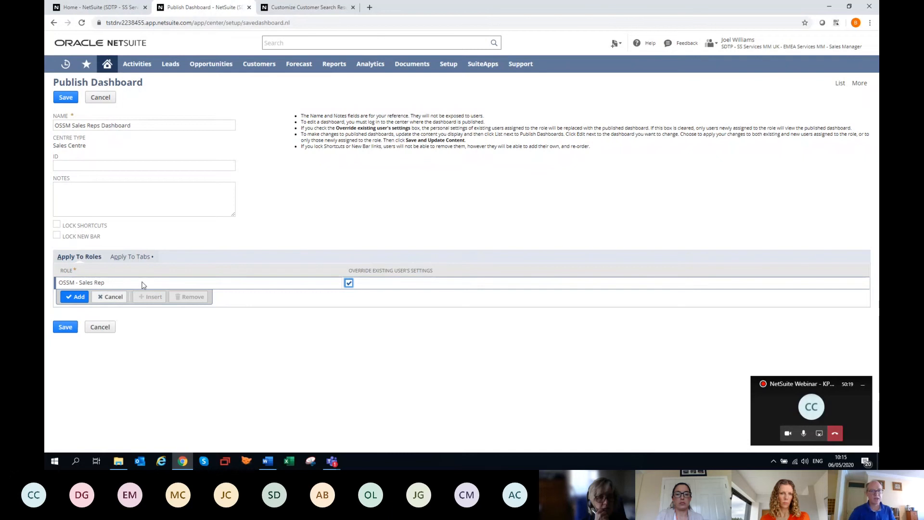
{"action": "left_click", "coordinate": [129, 260]}
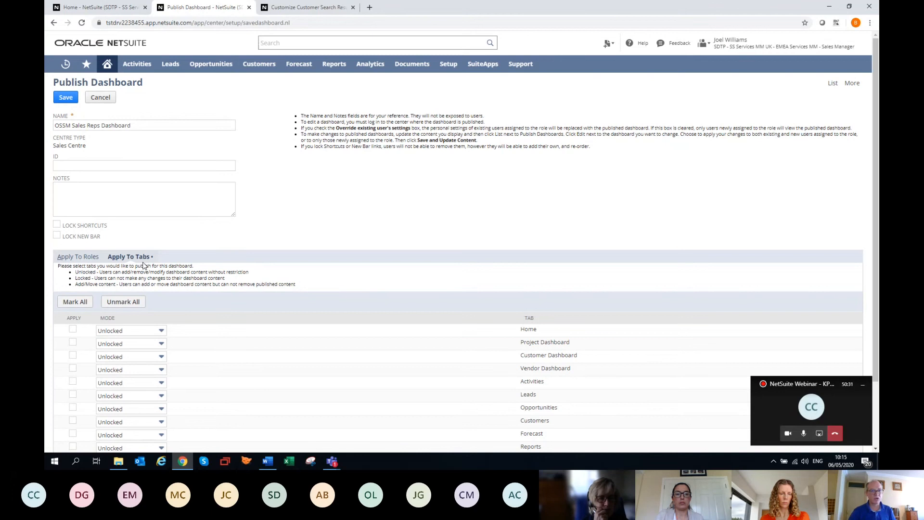
{"action": "left_click", "coordinate": [77, 257]}
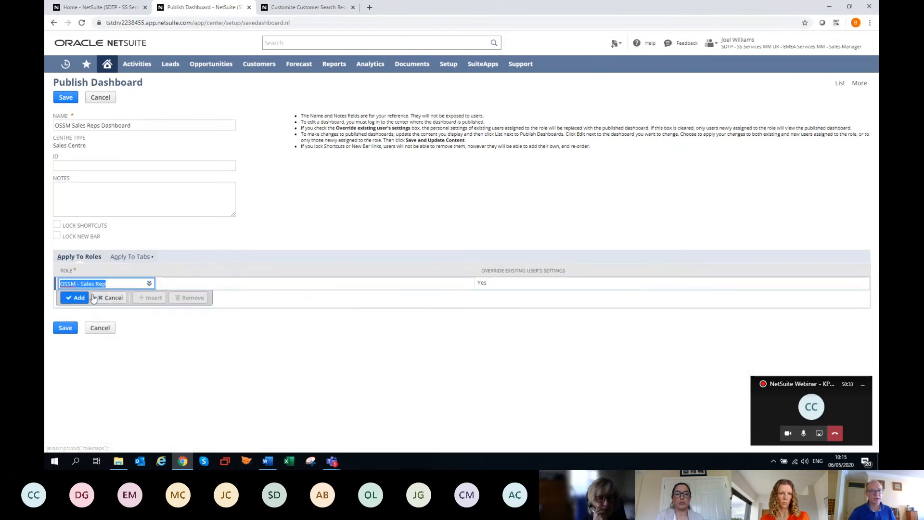
Apply the published dashboard to the Home tab only, keeping its mode as Unlocked
{"action": "left_click", "coordinate": [129, 256]}
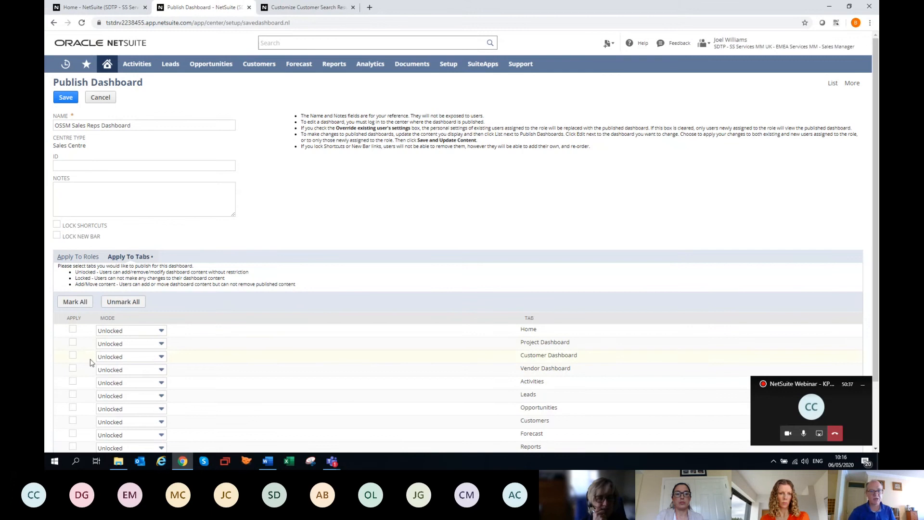
{"action": "left_click", "coordinate": [73, 331]}
{"action": "scroll", "coordinate": [442, 348], "scroll_direction": "down", "scroll_amount": 3}
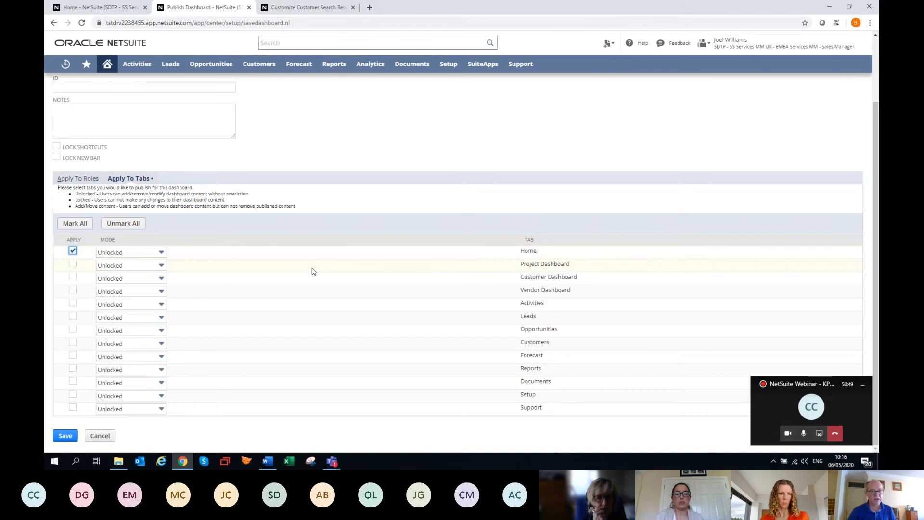
{"action": "scroll", "coordinate": [313, 269], "scroll_direction": "up", "scroll_amount": 2}
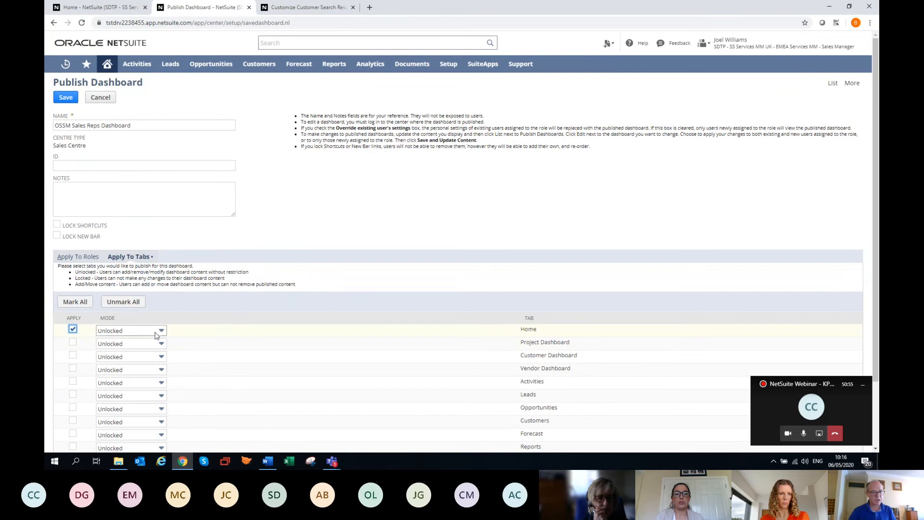
{"action": "left_click", "coordinate": [162, 331]}
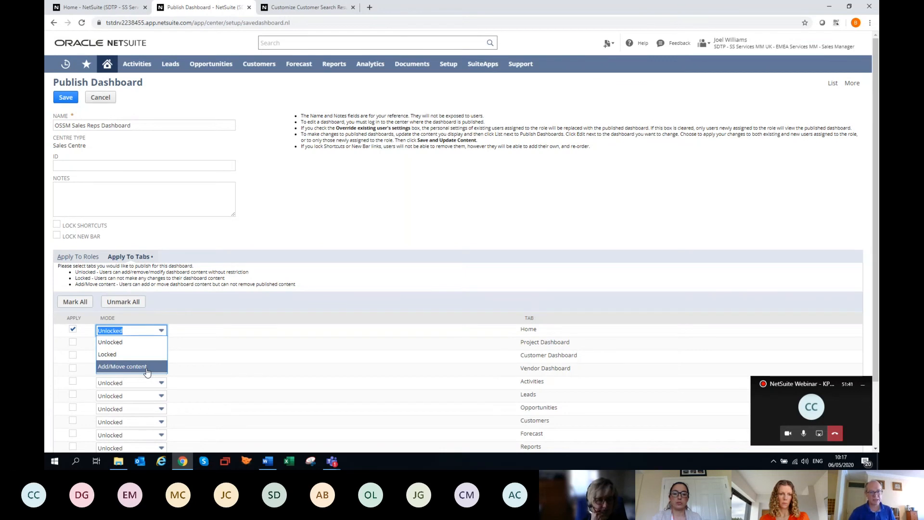
{"action": "left_click", "coordinate": [129, 331]}
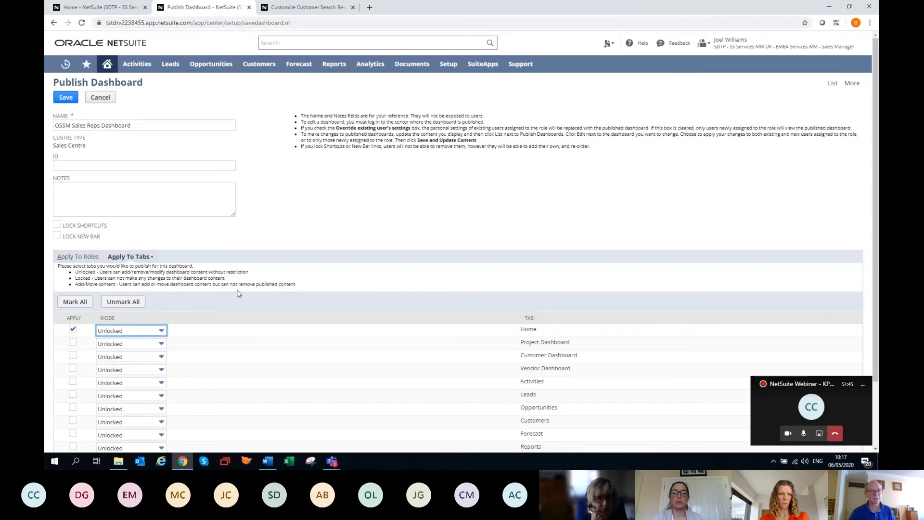
Try to save the published dashboard, decline moving the role from its existing dashboard, and return to the home dashboard without saving
{"action": "left_click", "coordinate": [65, 99]}
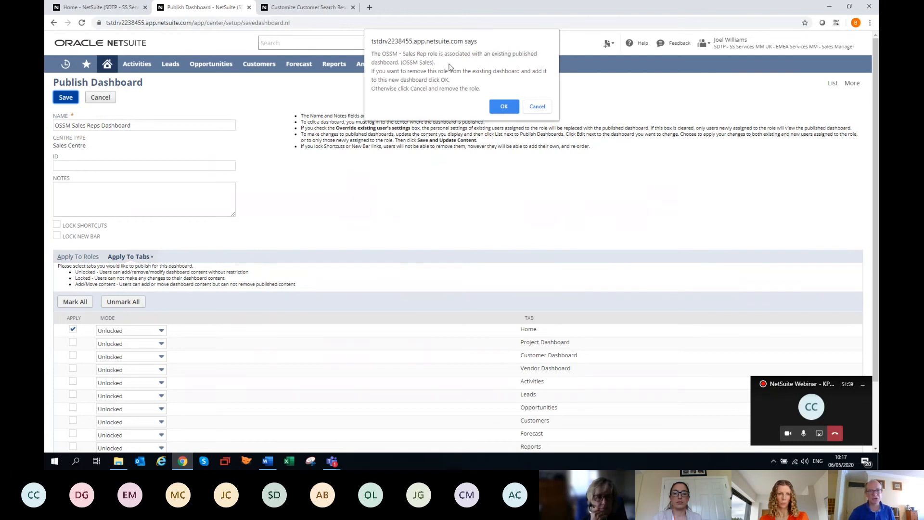
{"action": "left_click", "coordinate": [537, 107]}
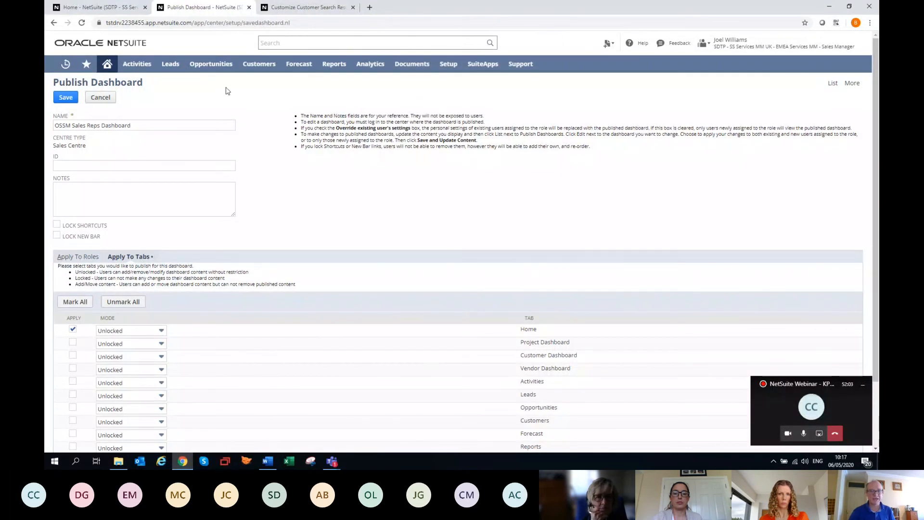
{"action": "left_click", "coordinate": [112, 68]}
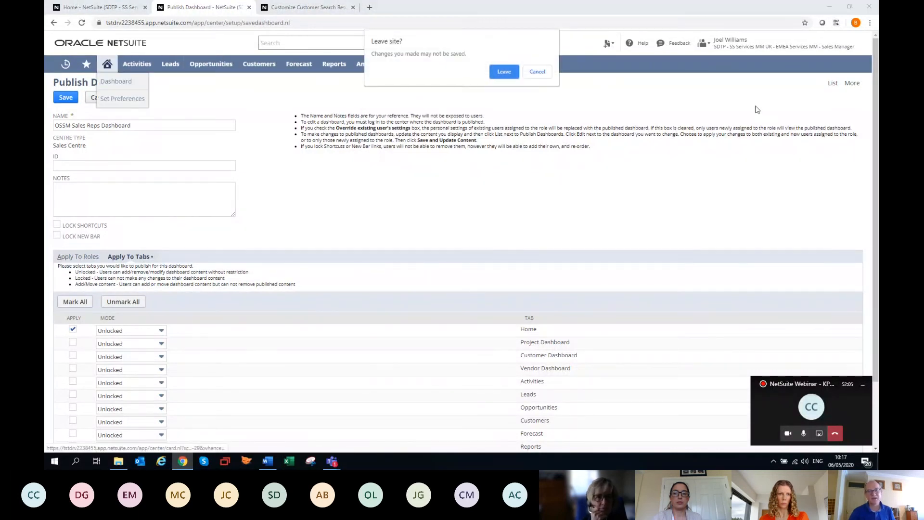
{"action": "left_click", "coordinate": [503, 72]}
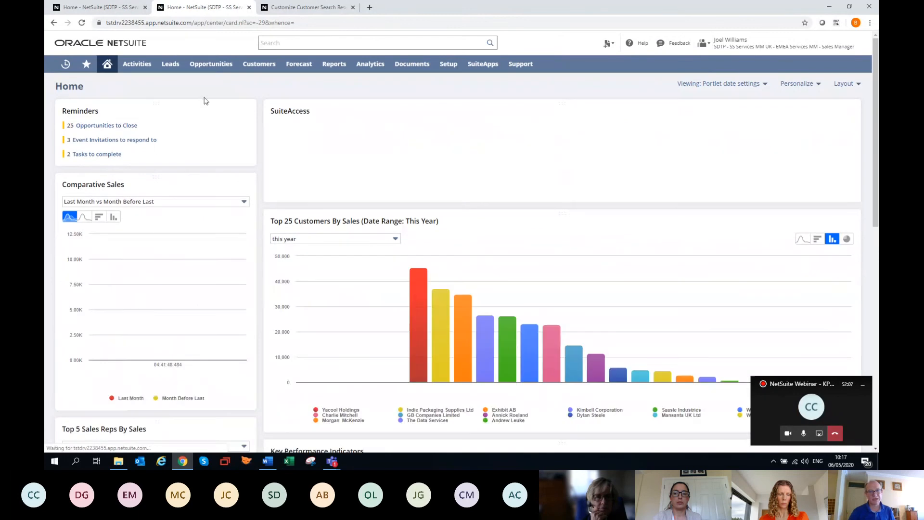
Switch to the OSSM - Sales Rep role to view its home dashboard
{"action": "mouse_move", "coordinate": [743, 51]}
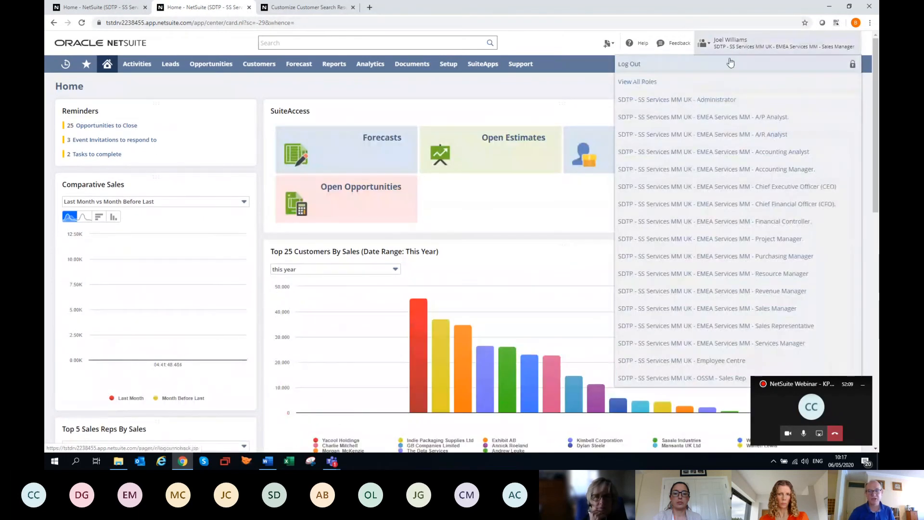
{"action": "left_click", "coordinate": [712, 383]}
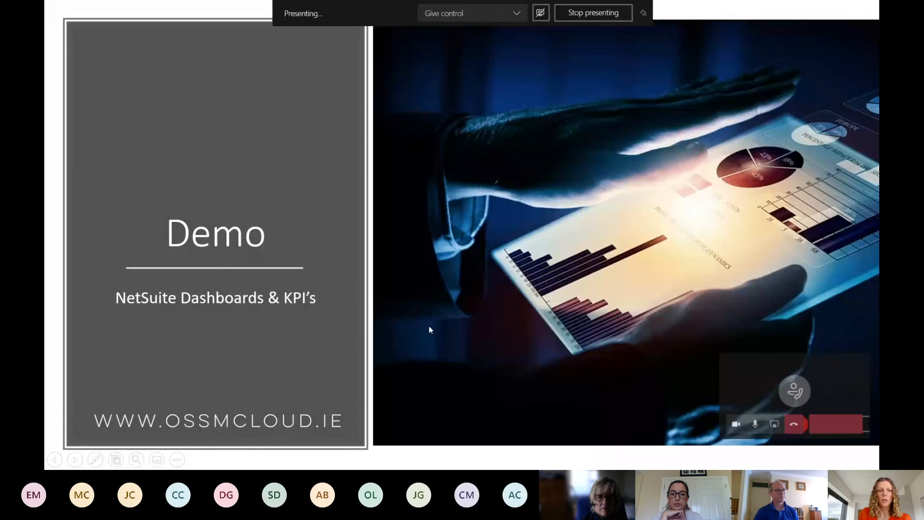
{"action": "key", "text": "Right"}
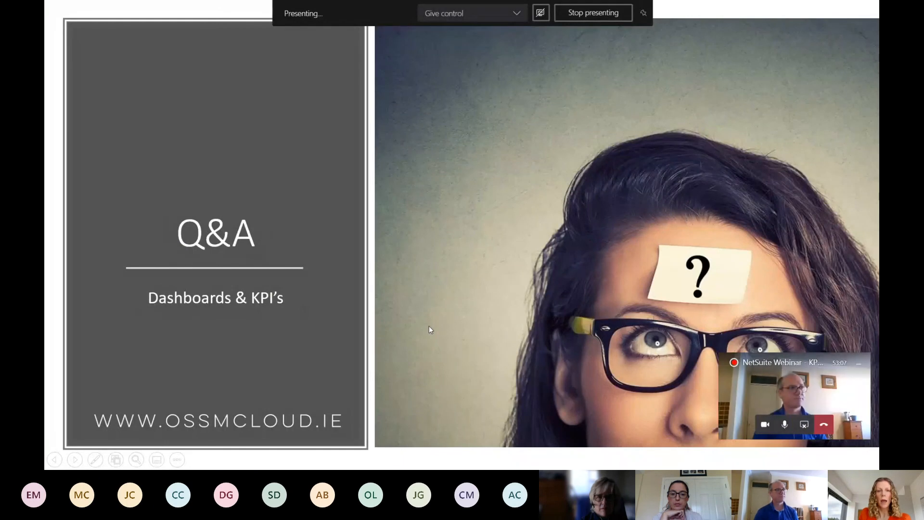